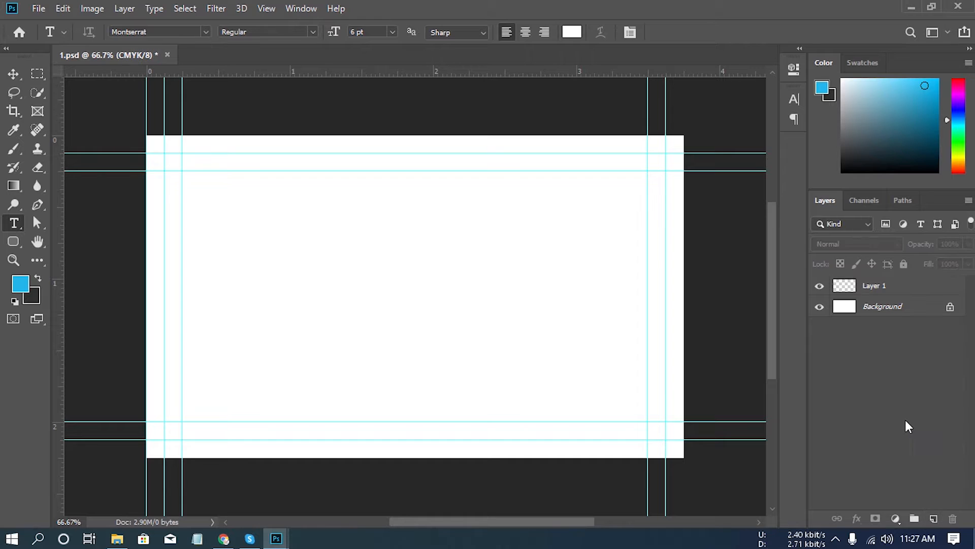
# - Swap the foreground and background colours and draw a dark grey rectangle about 1154 × 707 px covering the whole card
pyautogui.click(36, 278)
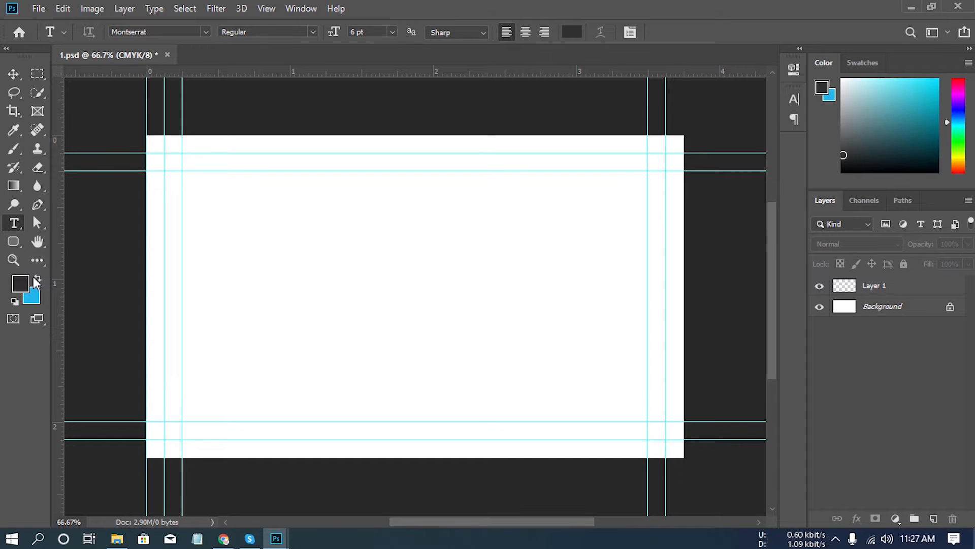
pyautogui.click(17, 242)
pyautogui.click(51, 237)
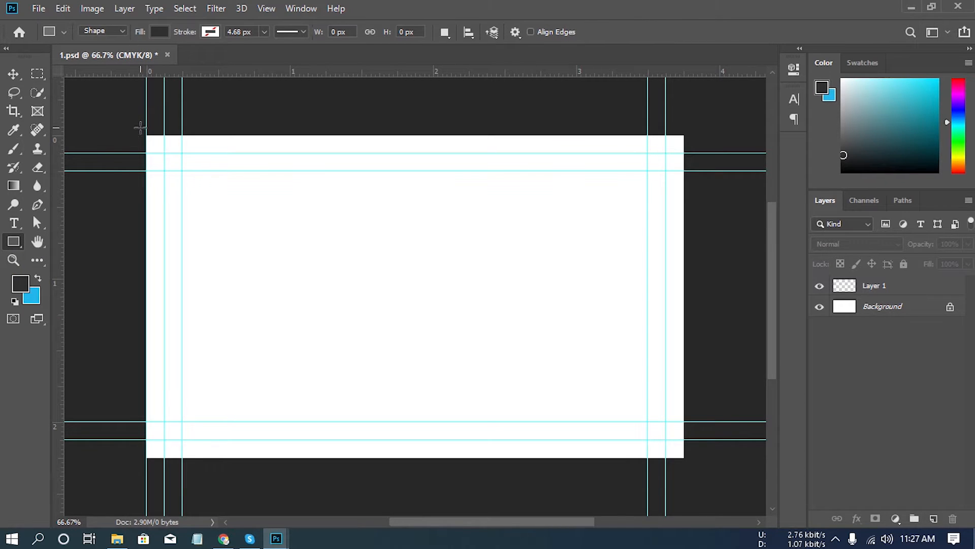
pyautogui.moveTo(140, 127); pyautogui.dragTo(690, 464)
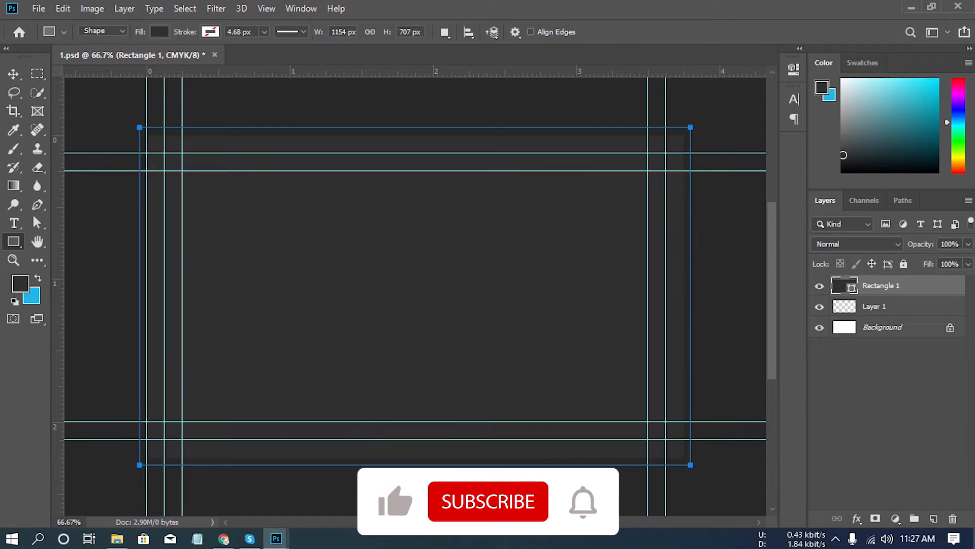
# - On a new layer, draw a thin bar about 1191 px wide across the card, 5 px high and filled white (ffffff)
pyautogui.click(934, 519)
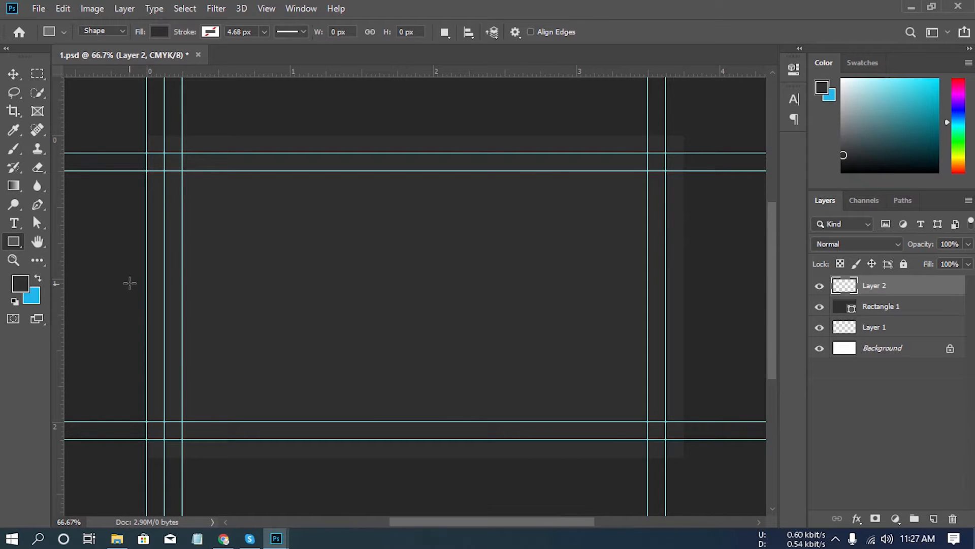
pyautogui.moveTo(132, 281); pyautogui.dragTo(699, 285)
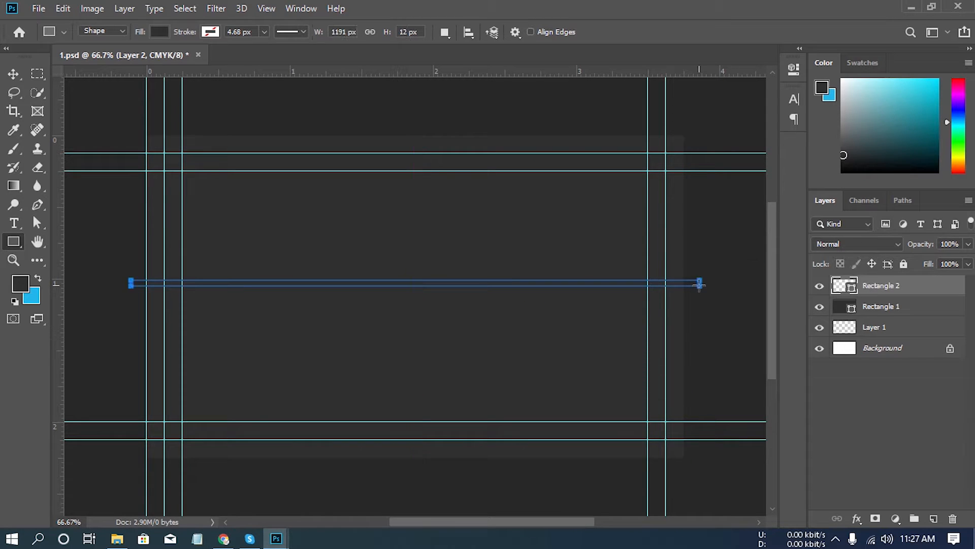
pyautogui.doubleClick(407, 32)
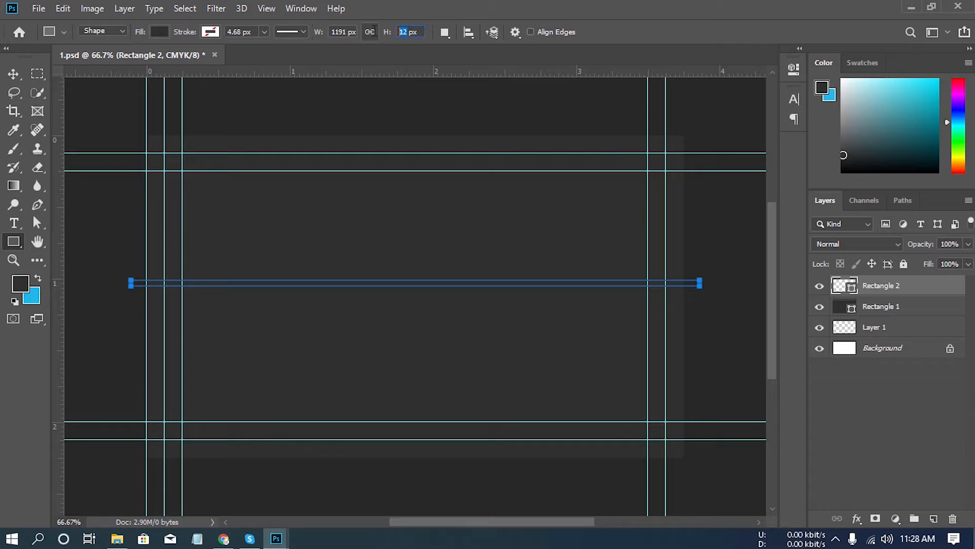
pyautogui.press('Return')
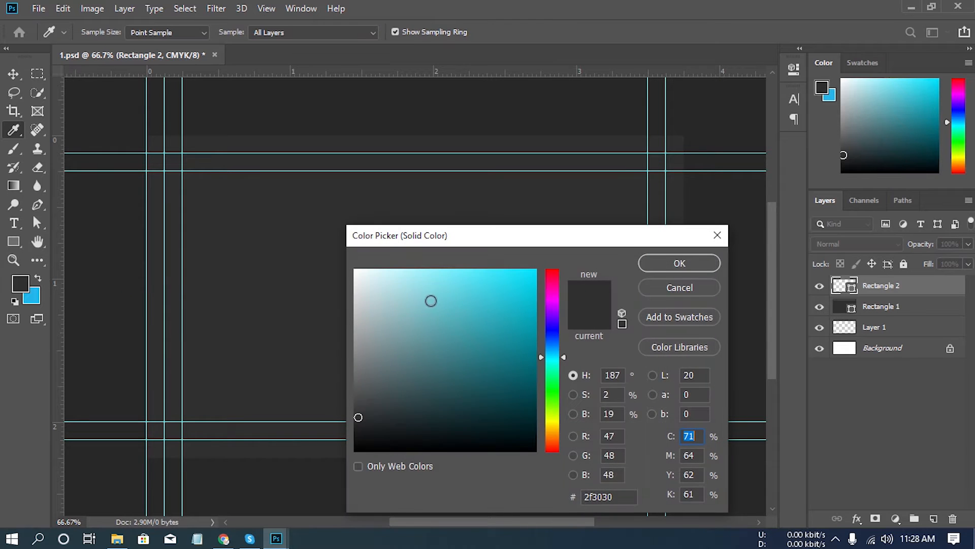
pyautogui.moveTo(431, 300); pyautogui.dragTo(276, 193)
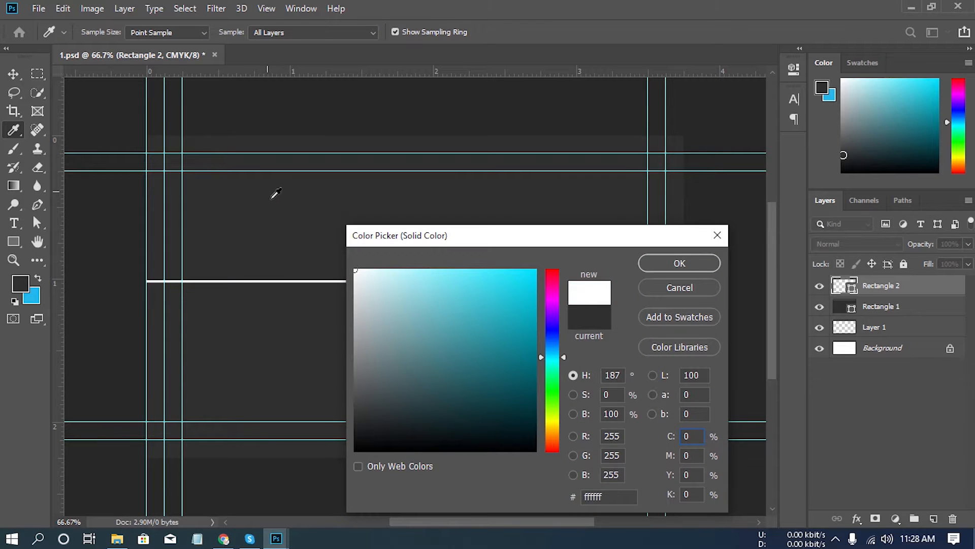
pyautogui.click(678, 265)
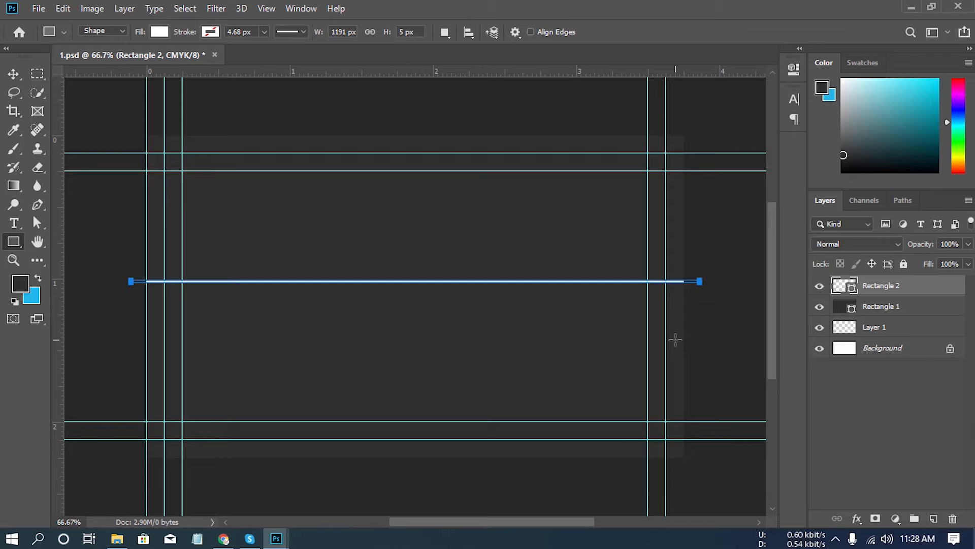
# - Centre the white bar vertically on the selected canvas and remove the selection
pyautogui.click(13, 75)
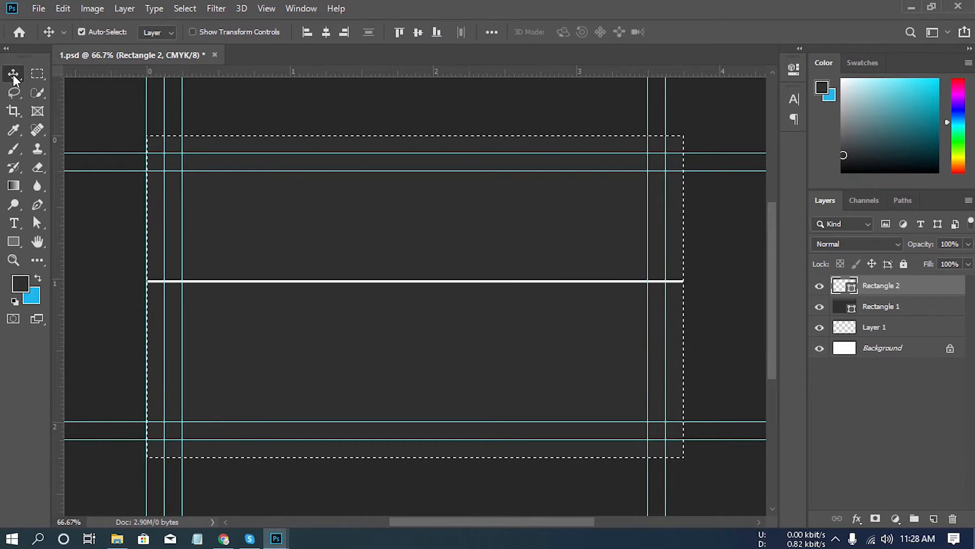
pyautogui.click(417, 32)
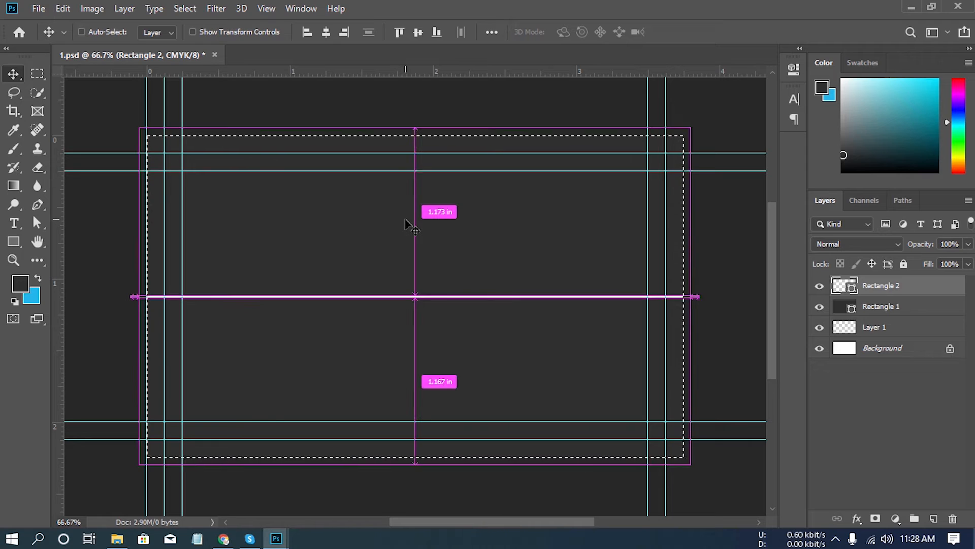
pyautogui.hotkey('ctrl', 'd')
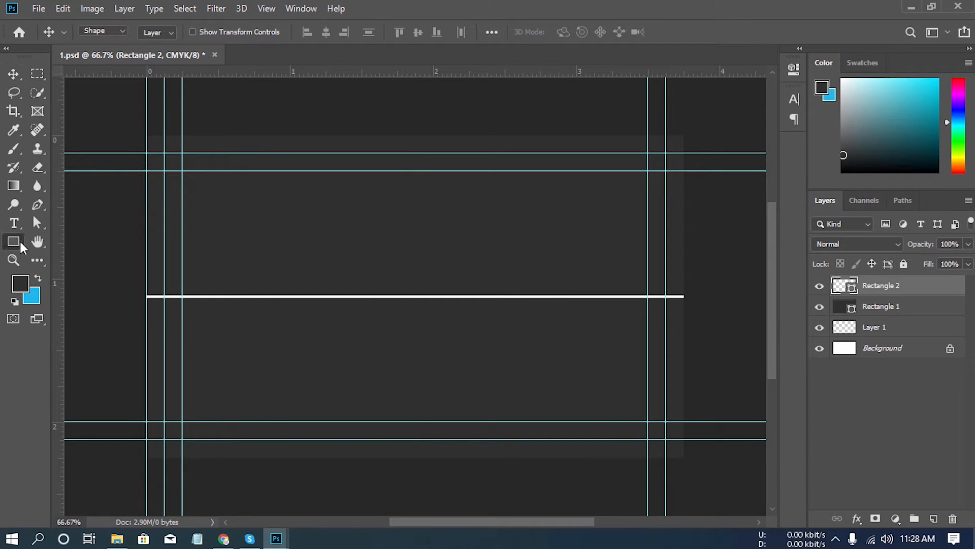
# - Choose the Polygon tool and set it to 6 sides
pyautogui.moveTo(20, 239); pyautogui.dragTo(71, 282)
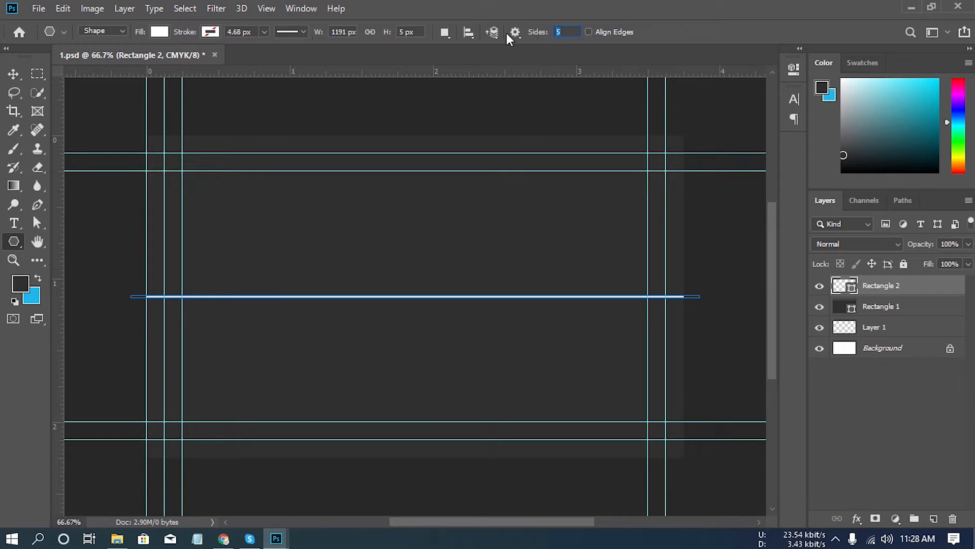
pyautogui.write('6')
pyautogui.press('Return')
pyautogui.moveTo(287, 230); pyautogui.dragTo(290, 229)
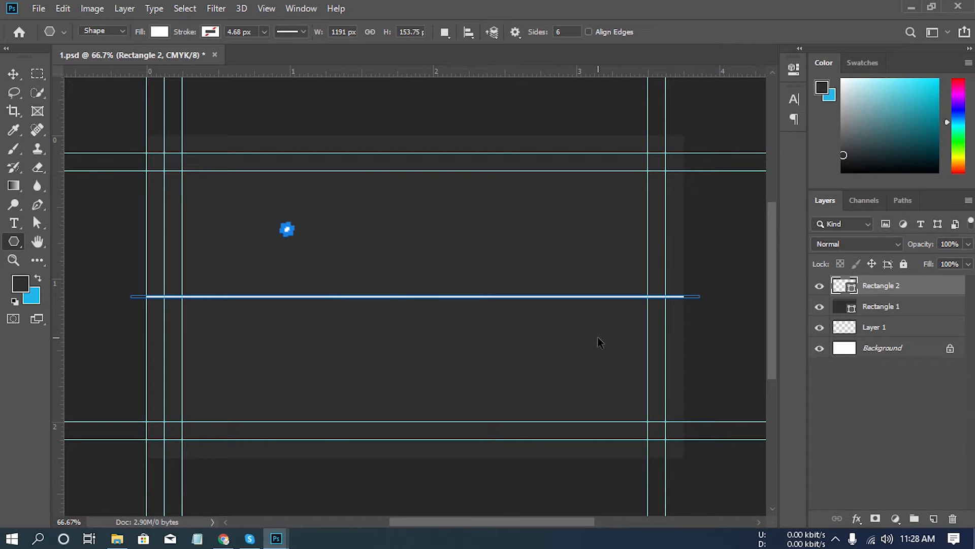
pyautogui.hotkey('ctrl', 'z')
pyautogui.click(819, 286)
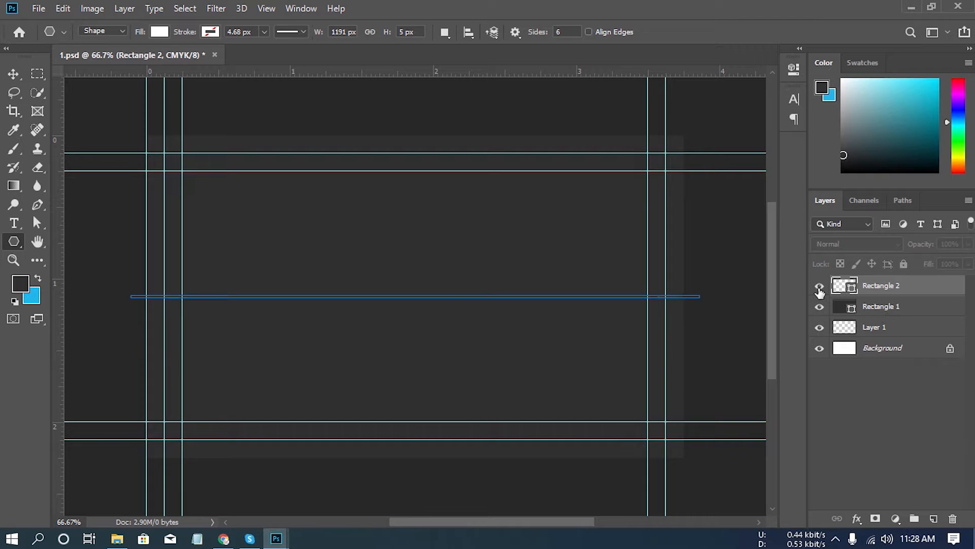
# - On a new layer, draw a hexagon about 283 px wide above the bar's left half and fill it with teal (44aebd)
pyautogui.click(933, 518)
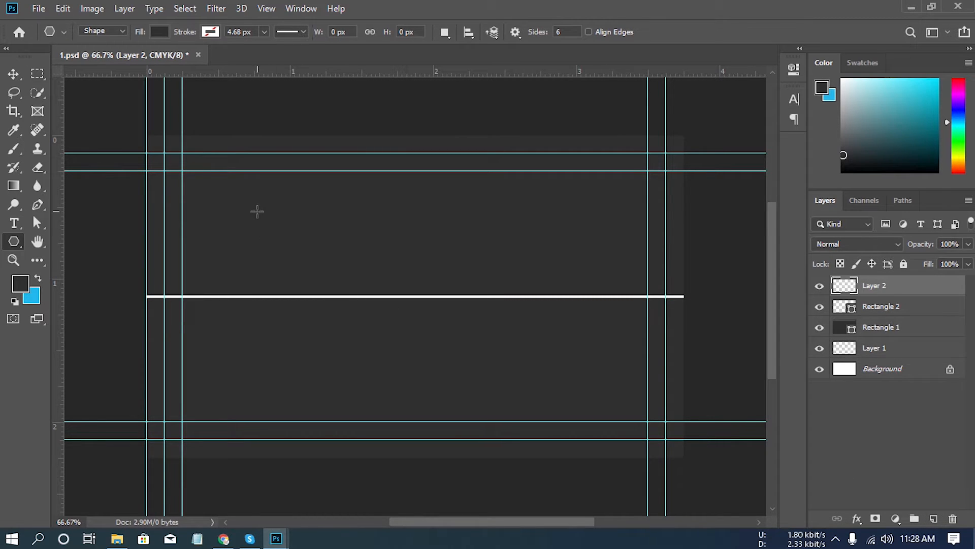
pyautogui.moveTo(257, 211); pyautogui.dragTo(311, 260)
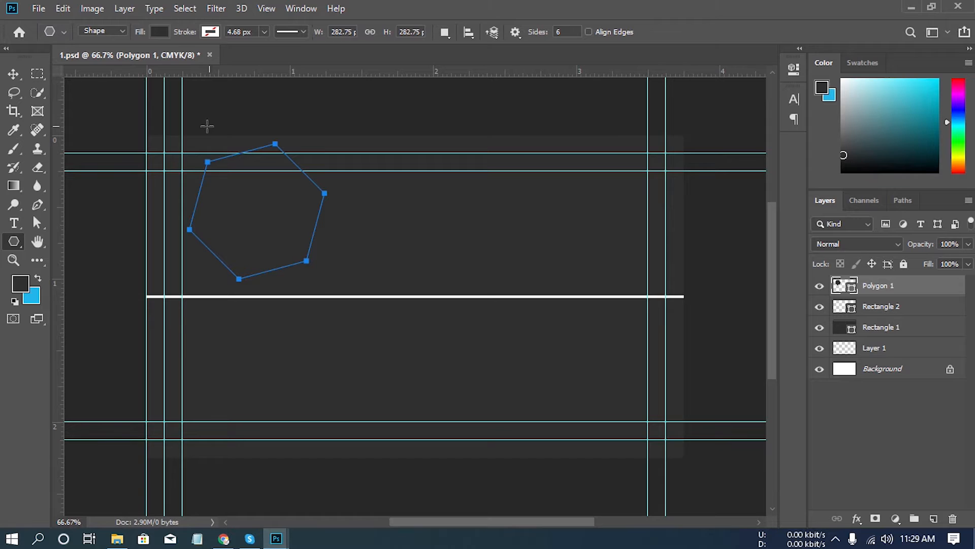
pyautogui.doubleClick(855, 292)
pyautogui.moveTo(454, 341)
pyautogui.mouseDown()
pyautogui.moveTo(365, 266)
pyautogui.moveTo(442, 327)
pyautogui.moveTo(471, 317)
pyautogui.mouseUp()
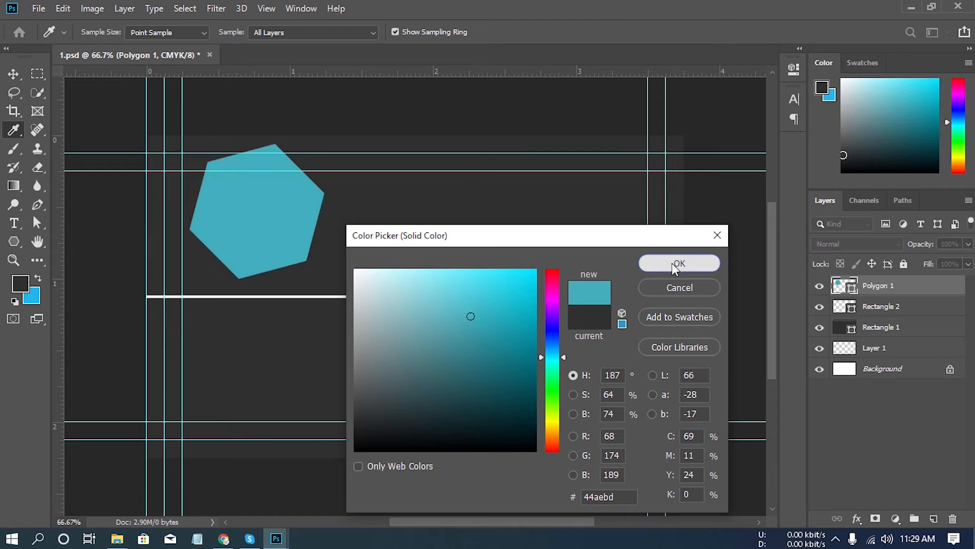
pyautogui.click(672, 264)
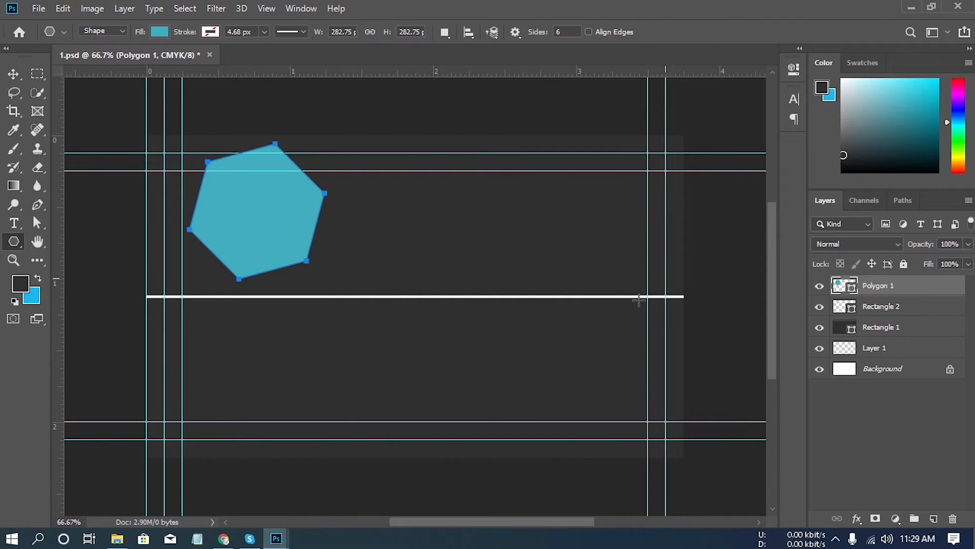
# - Move the hexagon down so its left corner sits on the white bar
pyautogui.click(11, 76)
pyautogui.moveTo(280, 221); pyautogui.dragTo(303, 276)
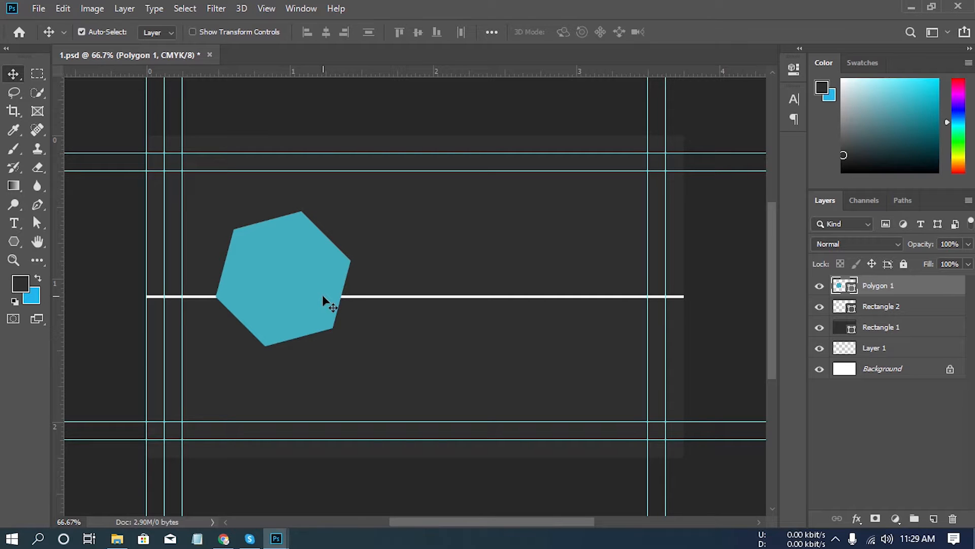
pyautogui.scroll(5, 309, 278)
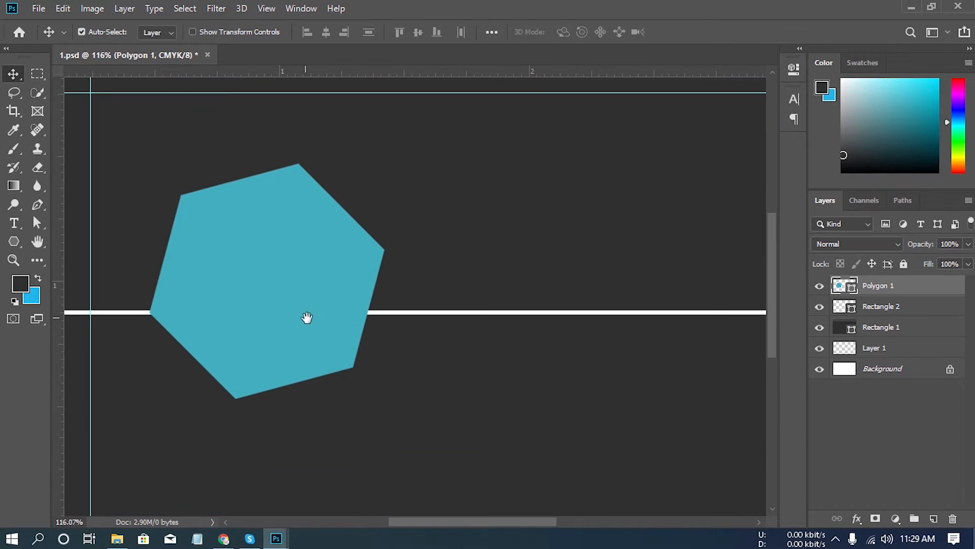
pyautogui.press('ctrl')
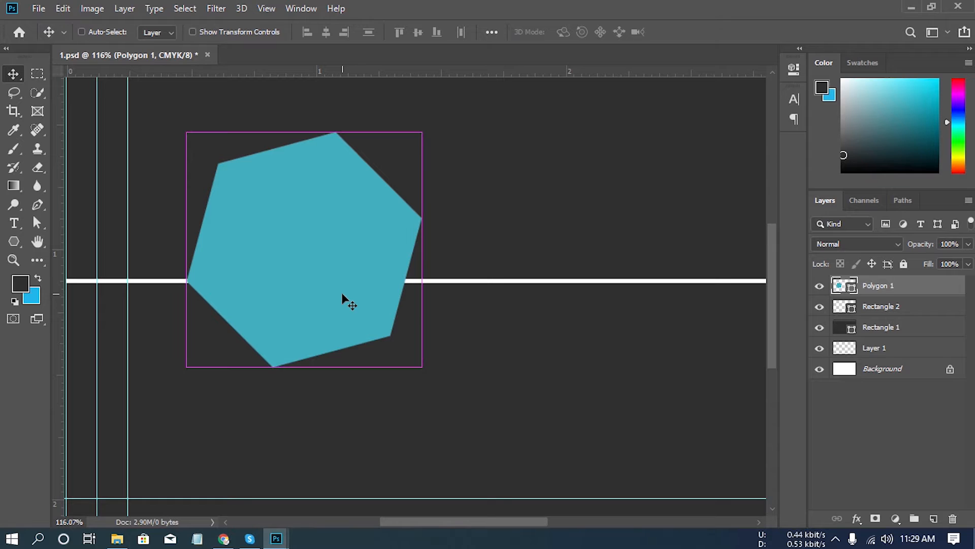
# - Rotate the hexagon by 14.82° around its left corner so its upper and lower edges run horizontally
pyautogui.hotkey('ctrl', 't')
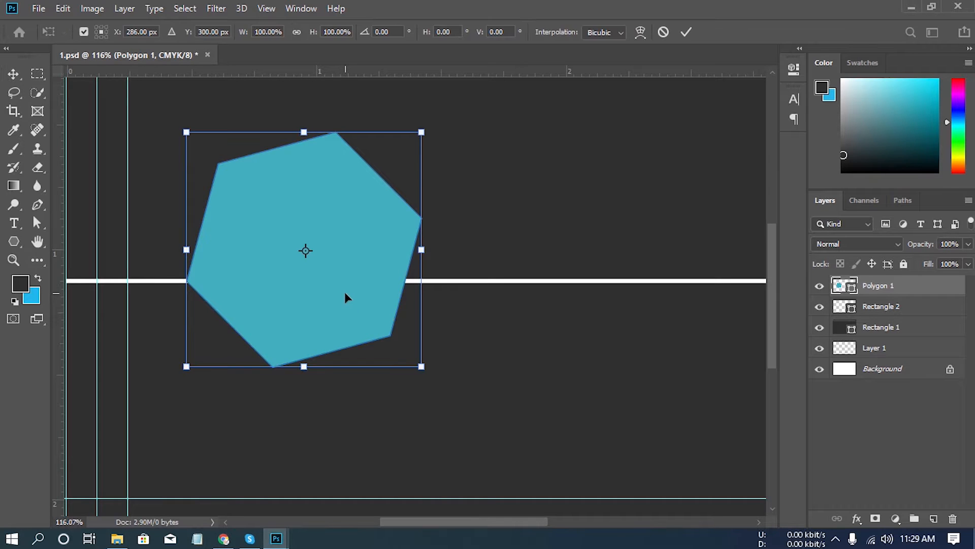
pyautogui.moveTo(305, 250); pyautogui.dragTo(187, 283)
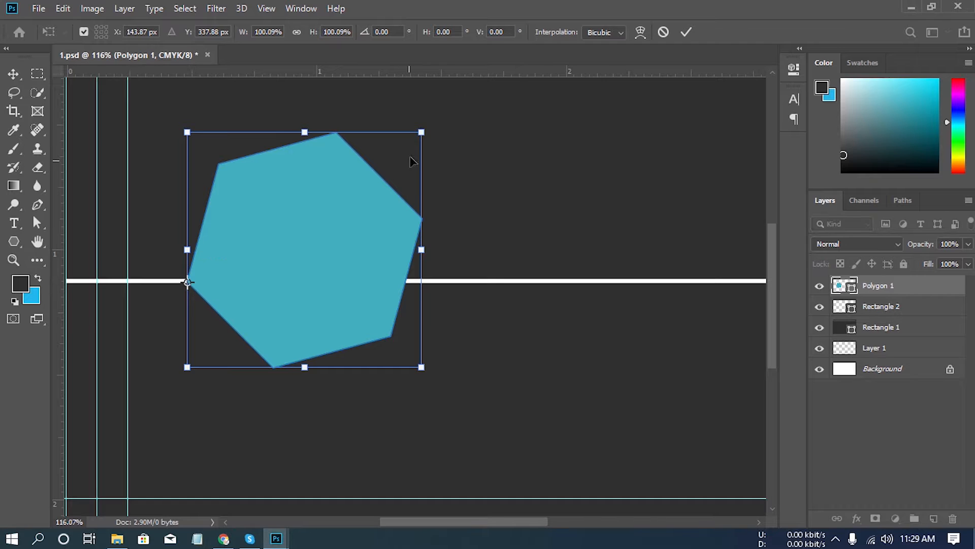
pyautogui.moveTo(430, 116); pyautogui.dragTo(474, 182)
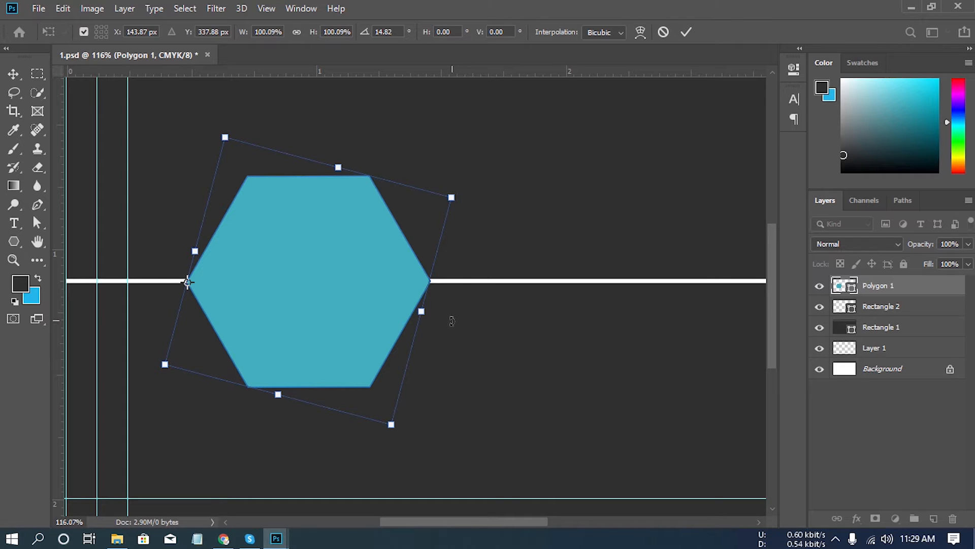
pyautogui.press('Return')
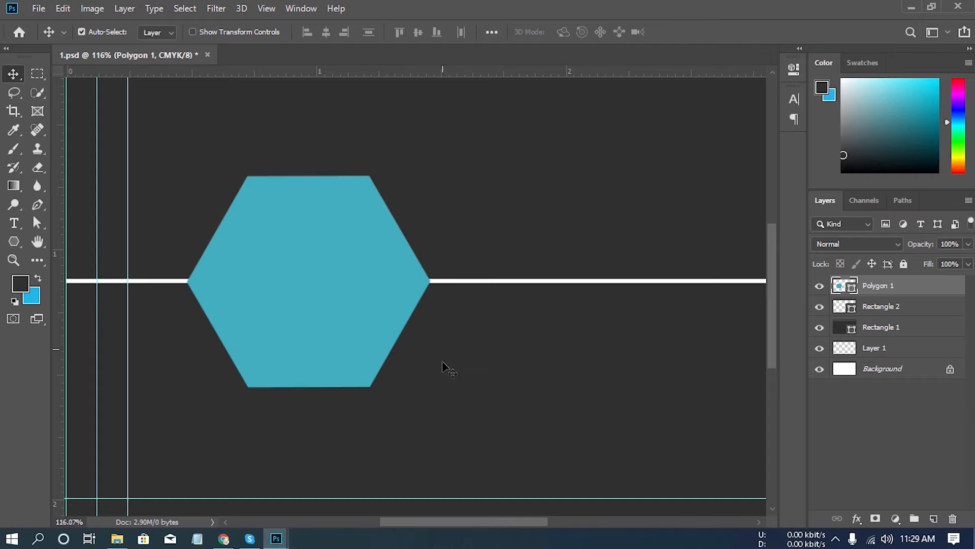
# - Place a horizontal guide along the middle of the white bar, through the hexagon's right corner
pyautogui.moveTo(426, 279); pyautogui.dragTo(503, 289)
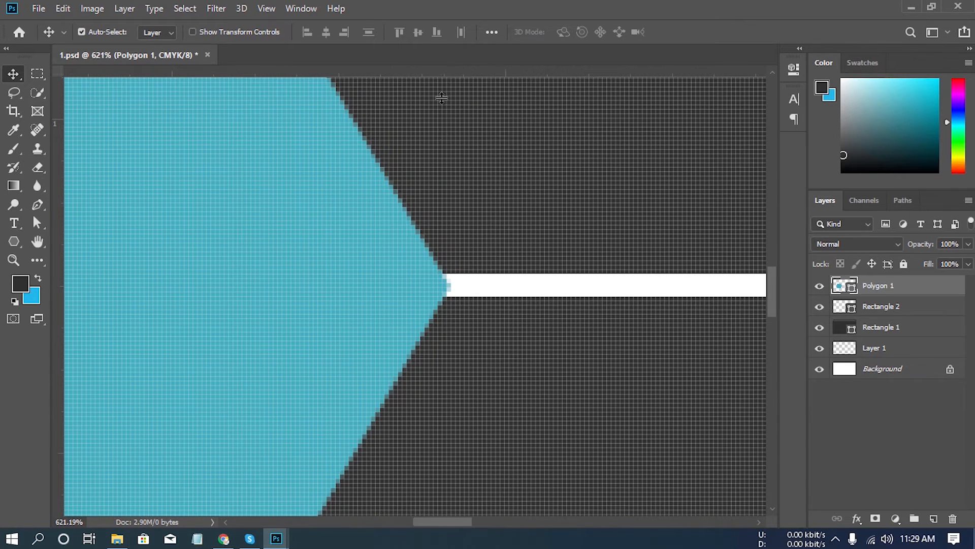
pyautogui.moveTo(442, 98); pyautogui.dragTo(442, 288)
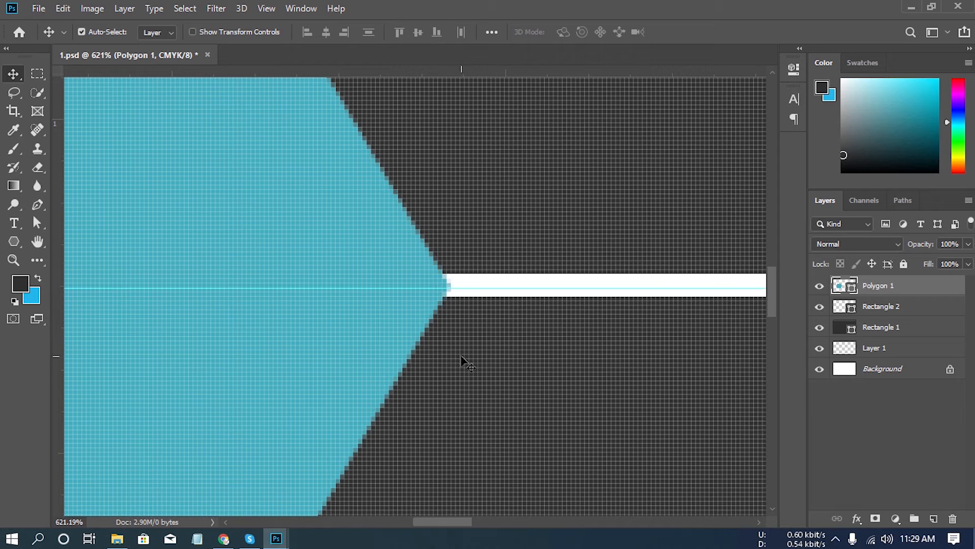
pyautogui.moveTo(507, 374); pyautogui.dragTo(429, 311)
pyautogui.moveTo(425, 413); pyautogui.dragTo(424, 362)
# - Free-transform the hexagon with its reference point on the right corner, aligning it to the guide at 99.91% height
pyautogui.hotkey('ctrl', 't')
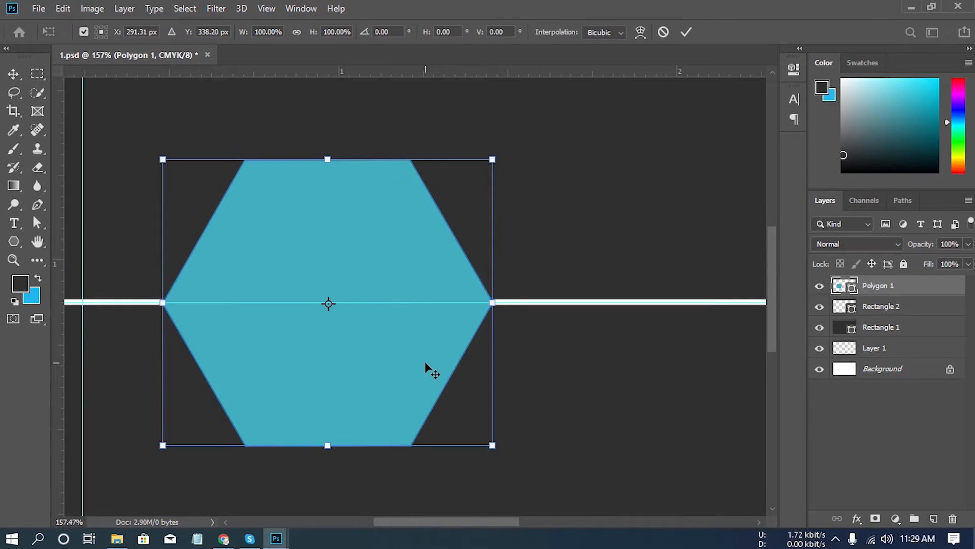
pyautogui.moveTo(328, 306); pyautogui.dragTo(488, 310)
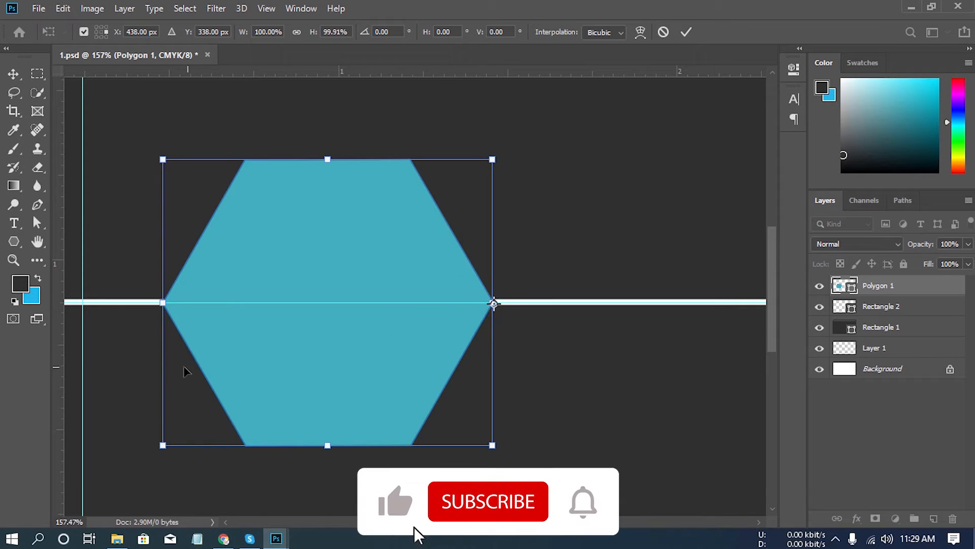
pyautogui.moveTo(159, 313); pyautogui.dragTo(139, 268)
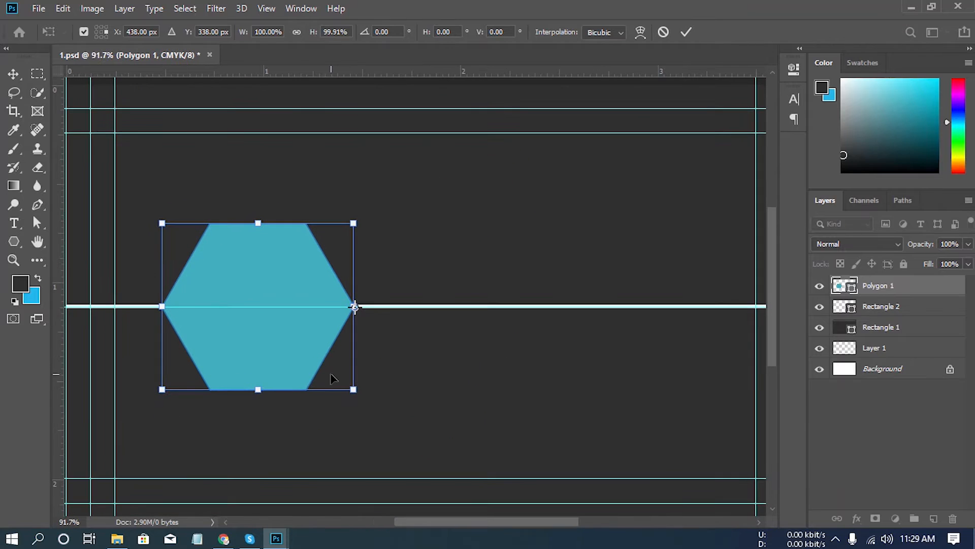
pyautogui.press('Return')
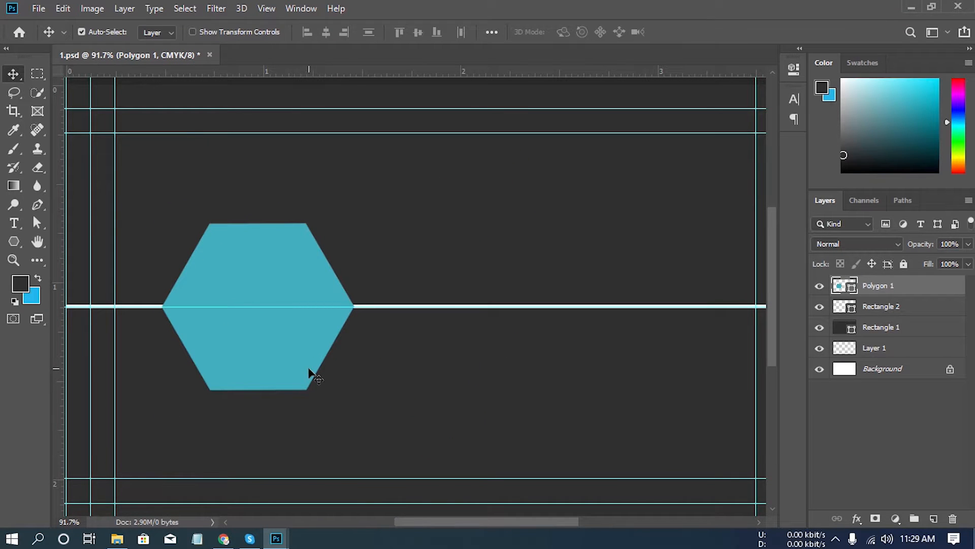
# - Change the hexagon's fill colour to white (ffffff) and deselect its layer
pyautogui.moveTo(409, 401); pyautogui.dragTo(367, 339)
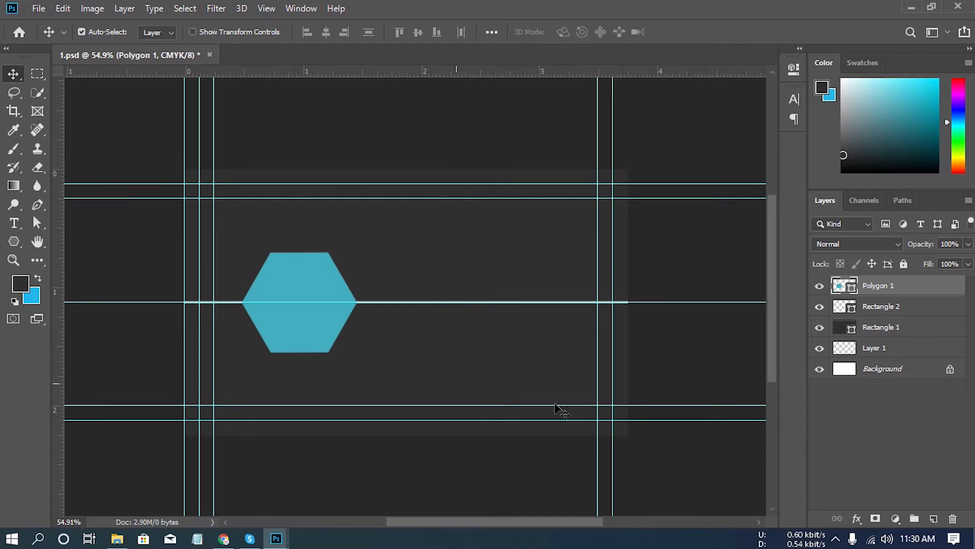
pyautogui.doubleClick(853, 291)
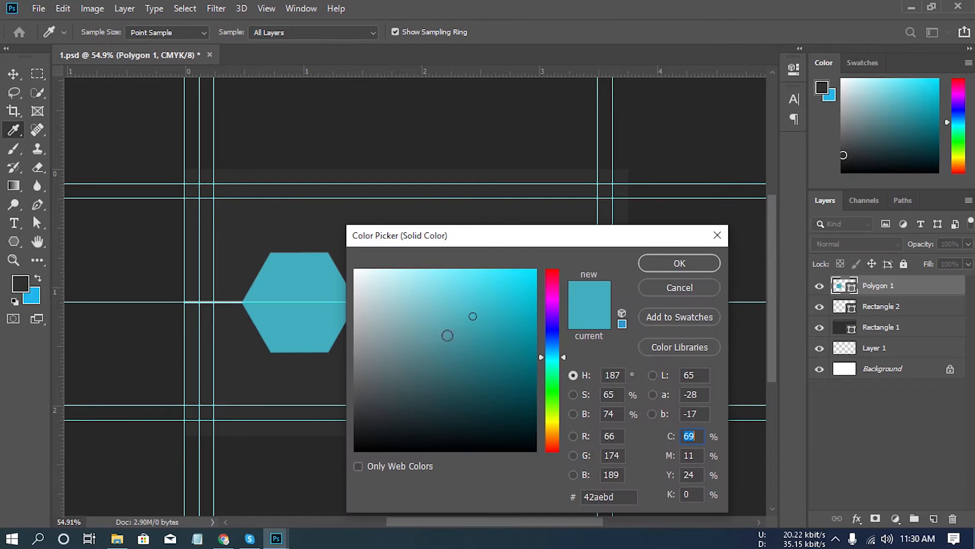
pyautogui.moveTo(432, 322); pyautogui.dragTo(247, 188)
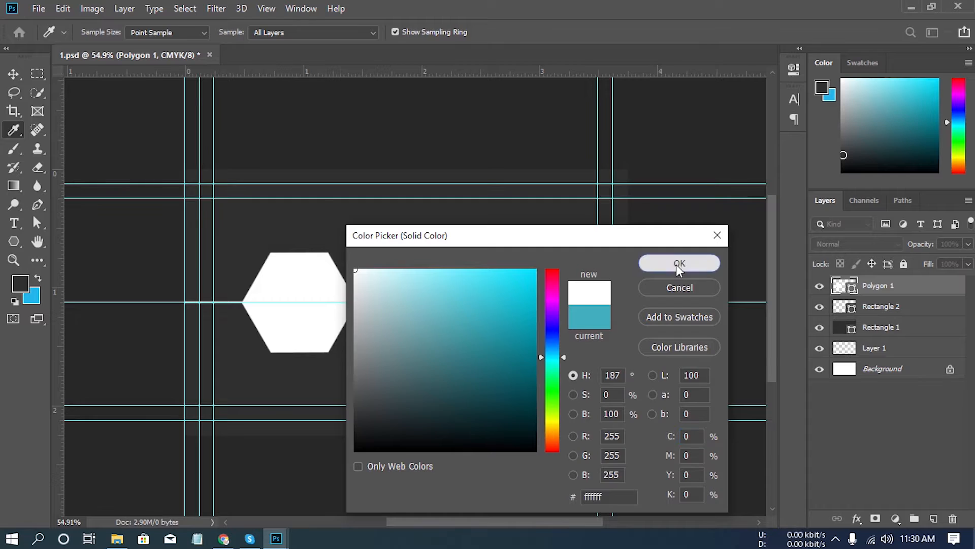
pyautogui.click(675, 264)
pyautogui.click(868, 410)
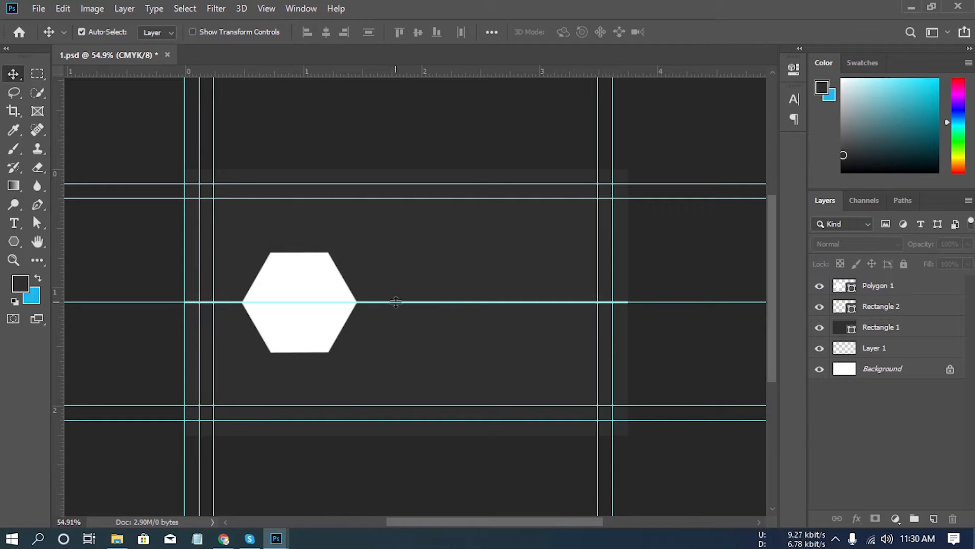
# - Remove the guide along the white line, and draw a rounded rectangle about 122 × 378 px, radius 170 px, below the line on a new layer
pyautogui.moveTo(393, 301); pyautogui.dragTo(437, 58)
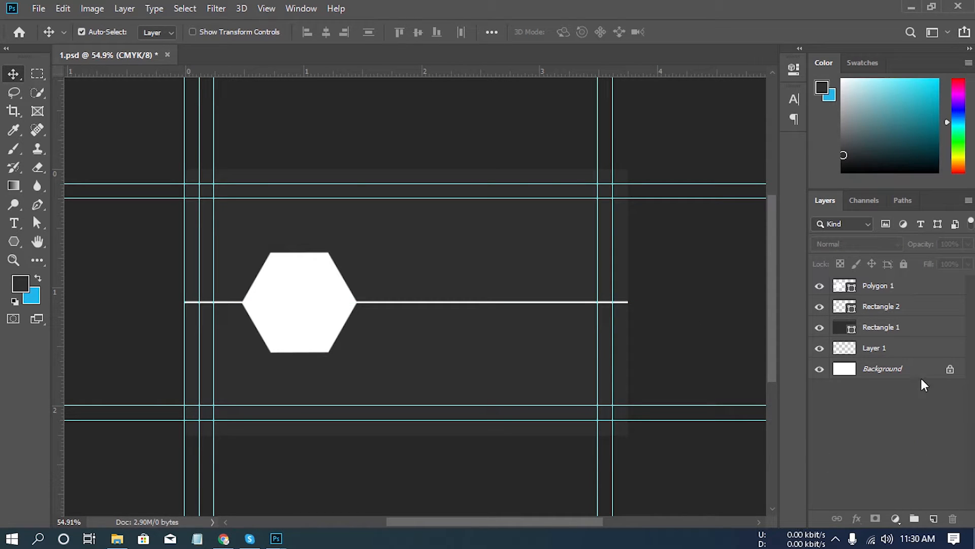
pyautogui.click(934, 518)
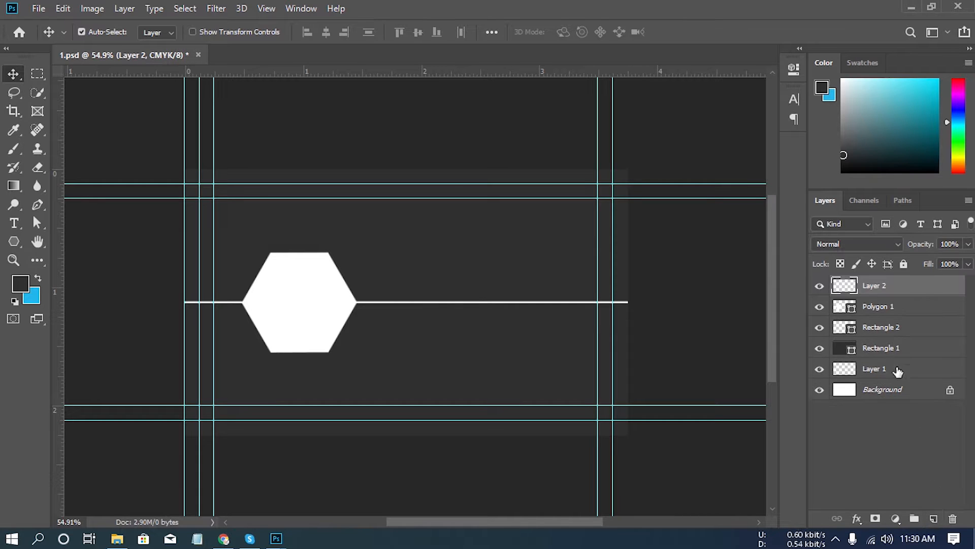
pyautogui.click(15, 243)
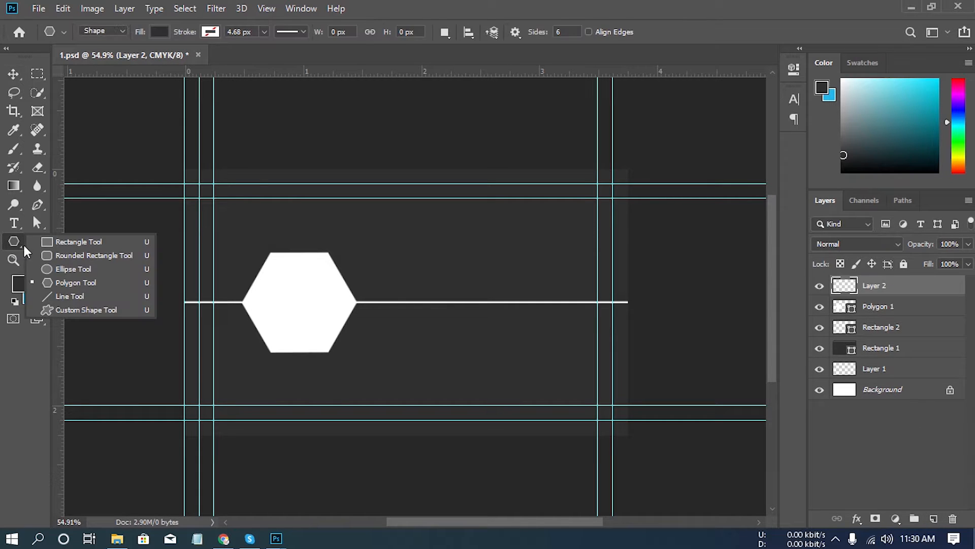
pyautogui.click(74, 255)
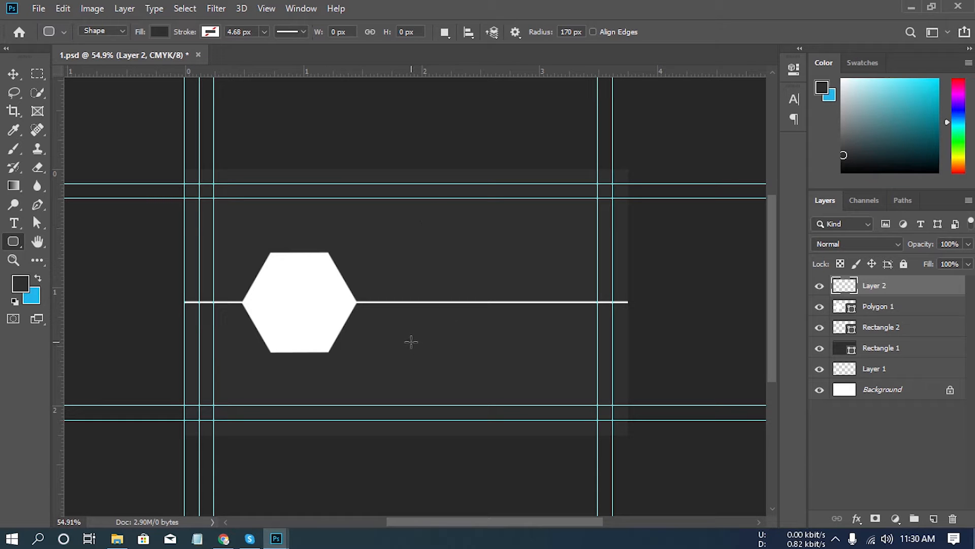
pyautogui.moveTo(408, 332); pyautogui.dragTo(456, 479)
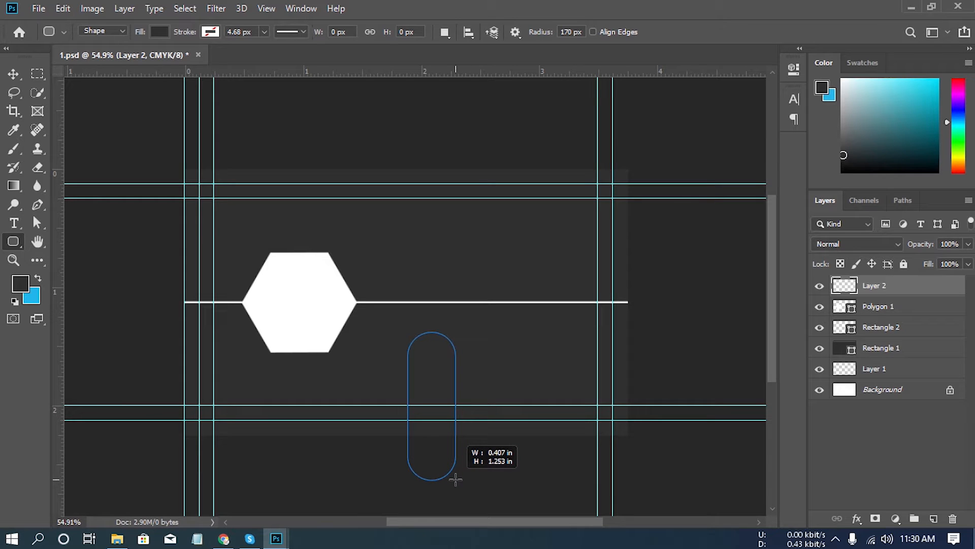
pyautogui.moveTo(455, 479); pyautogui.dragTo(456, 480)
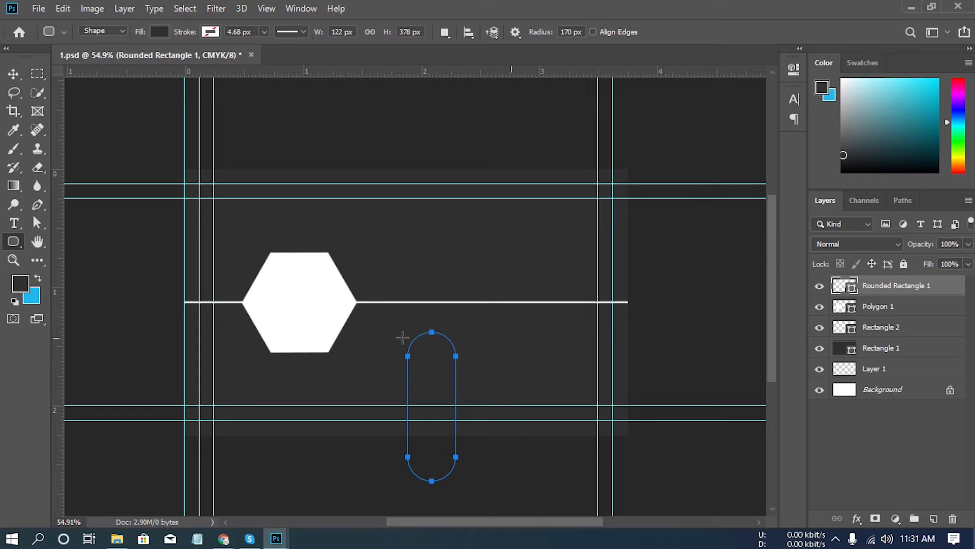
# - Copy the background colour's hex code 23b8eb and apply it as the rounded rectangle's fill
pyautogui.click(32, 299)
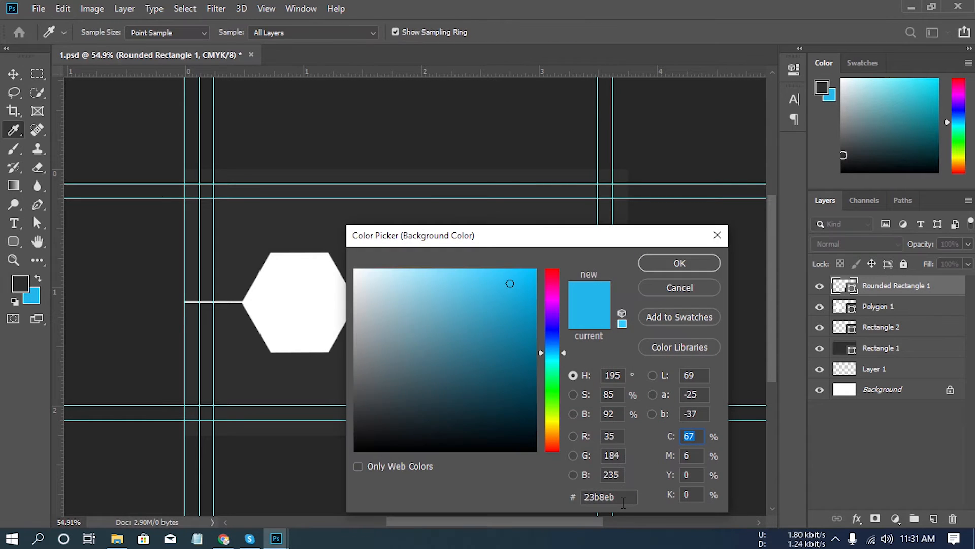
pyautogui.doubleClick(608, 497)
pyautogui.rightClick(598, 498)
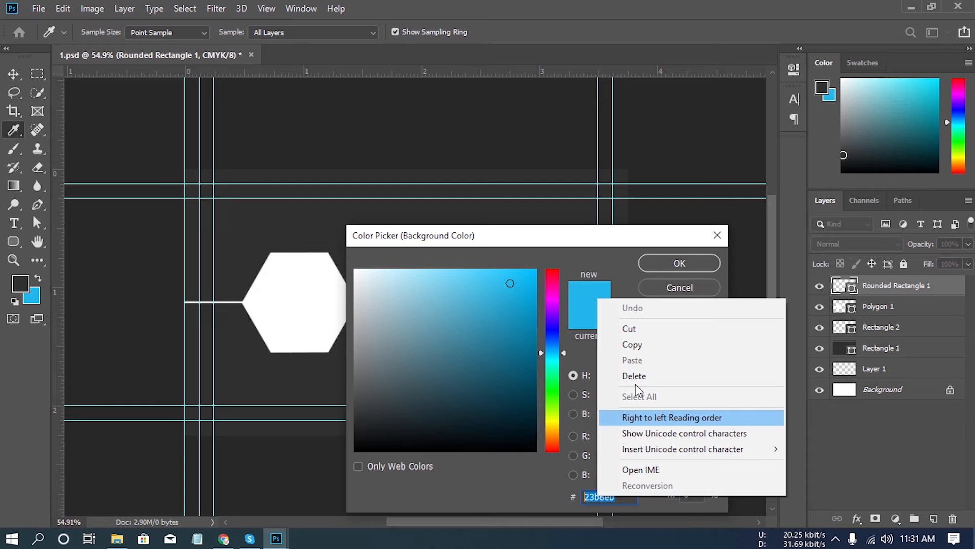
pyautogui.click(647, 344)
pyautogui.click(672, 288)
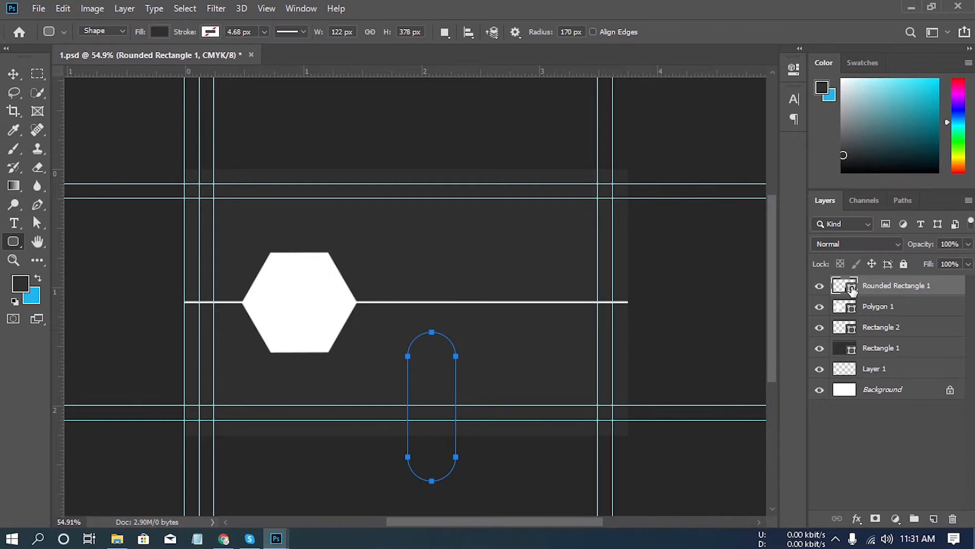
pyautogui.doubleClick(852, 287)
pyautogui.moveTo(612, 497); pyautogui.dragTo(569, 497)
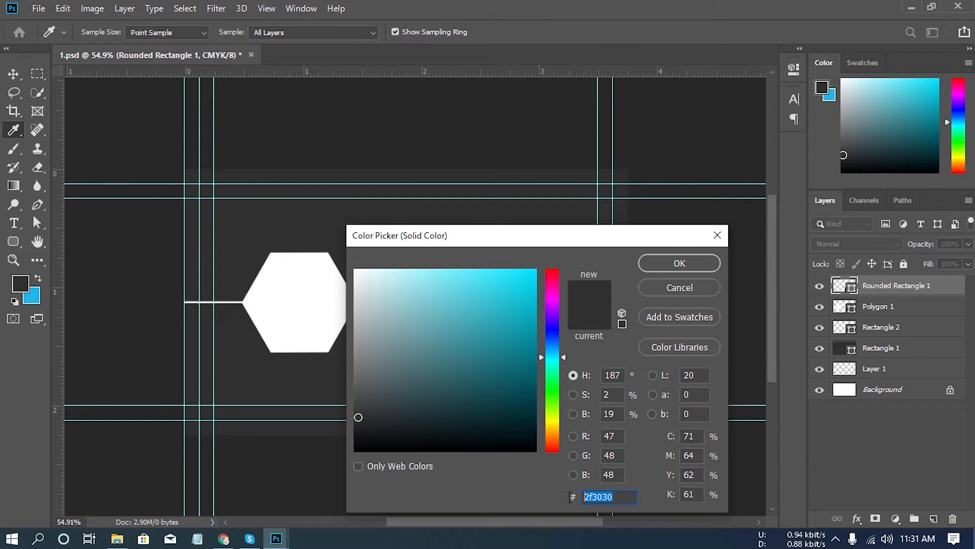
pyautogui.rightClick(601, 498)
pyautogui.click(635, 361)
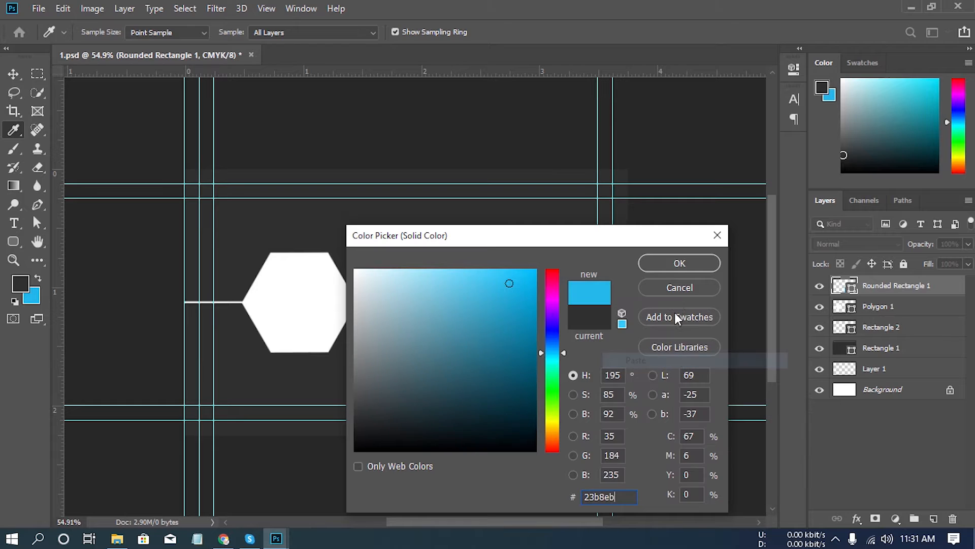
pyautogui.click(680, 264)
# - Duplicate the blue rounded rectangle and move the copy straight up past the card's upper edge, leaving its rounded end above the white line
pyautogui.moveTo(916, 286); pyautogui.dragTo(935, 517)
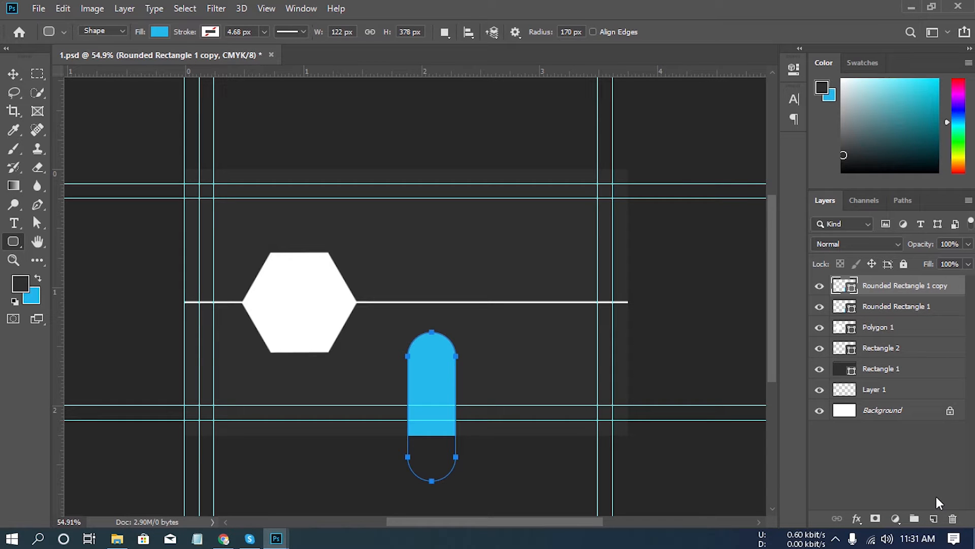
pyautogui.click(13, 74)
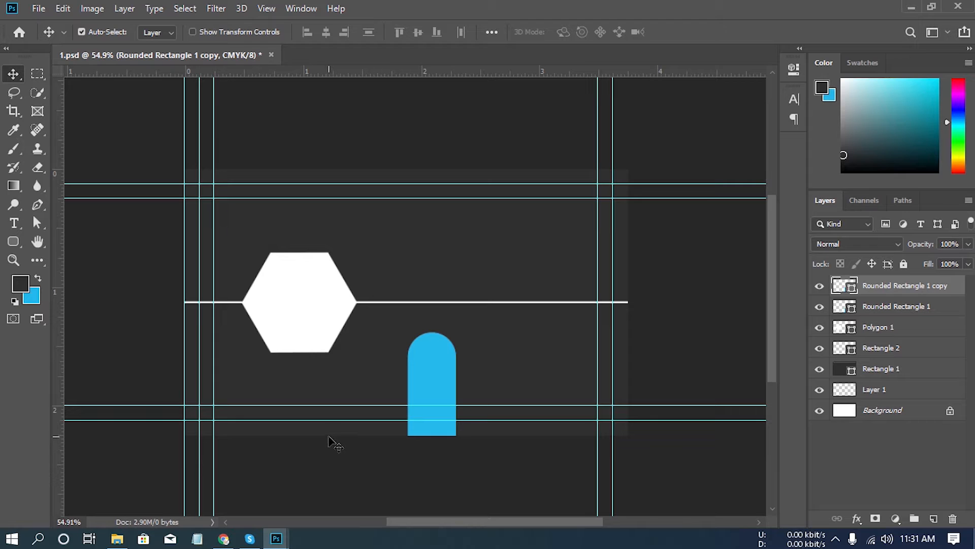
pyautogui.hotkey('shift', 'Up')
pyautogui.hotkey('shift', 'Up')
pyautogui.hotkey('shift', 'Up')
pyautogui.hotkey('shift', 'Up')
pyautogui.hotkey('shift', 'Up')
pyautogui.hotkey('shift', 'Up')
pyautogui.hotkey('shift', 'Up')
pyautogui.hotkey('shift', 'Up')
pyautogui.hotkey('shift', 'Up')
pyautogui.hotkey('shift', 'Up')
pyautogui.hotkey('shift', 'Up')
pyautogui.hotkey('shift', 'Up')
pyautogui.hotkey('shift', 'Up')
pyautogui.hotkey('shift', 'Up')
pyautogui.hotkey('shift', 'Up')
pyautogui.hotkey('shift', 'Up')
pyautogui.hotkey('shift', 'Up')
pyautogui.hotkey('shift', 'Up')
pyautogui.hotkey('shift', 'Up')
pyautogui.hotkey('shift', 'Up')
pyautogui.hotkey('shift', 'Up')
pyautogui.hotkey('shift', 'Up')
pyautogui.hotkey('shift', 'Up')
pyautogui.hotkey('shift', 'Up')
pyautogui.hotkey('shift', 'Up')
pyautogui.hotkey('shift', 'Up')
pyautogui.hotkey('shift', 'Up')
pyautogui.hotkey('shift', 'Up')
pyautogui.hotkey('shift', 'Up')
pyautogui.hotkey('shift', 'Up')
pyautogui.hotkey('shift', 'Up')
pyautogui.hotkey('shift', 'Up')
pyautogui.hotkey('shift', 'Up')
pyautogui.hotkey('shift', 'Up')
pyautogui.hotkey('shift', 'Up')
pyautogui.hotkey('shift', 'Up')
pyautogui.hotkey('shift', 'Up')
pyautogui.hotkey('shift', 'Up')
pyautogui.hotkey('shift', 'Up')
pyautogui.hotkey('shift', 'Up')
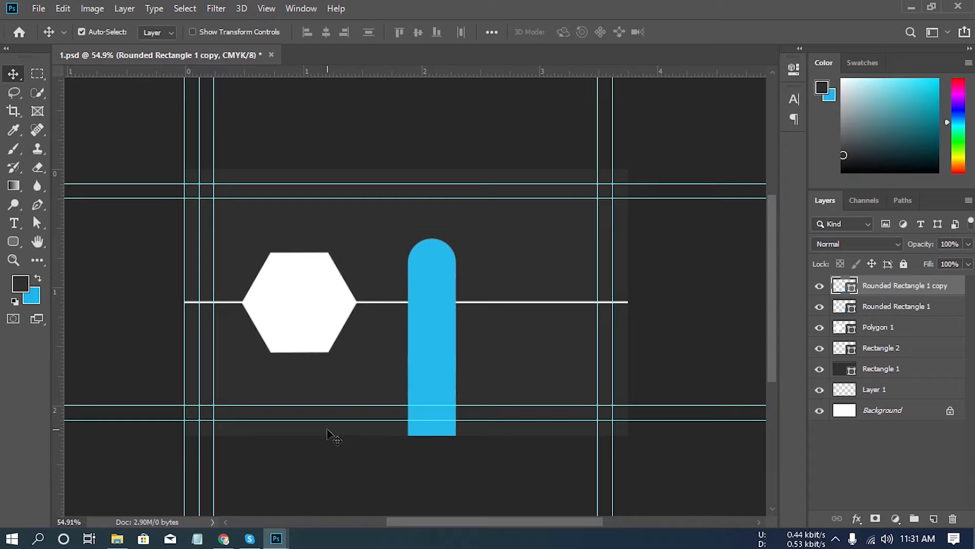
pyautogui.hotkey('shift', 'Up')
pyautogui.hotkey('shift', 'Up')
pyautogui.hotkey('shift', 'Up')
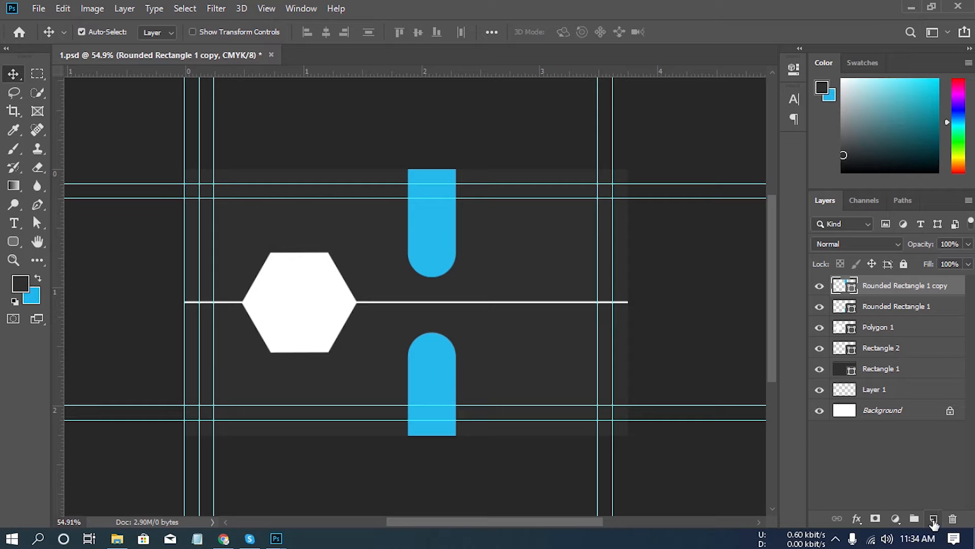
# - Draw a rectangle about 86 × 254 px across the white line beside the blue shapes on a new layer, and fill it with pink
pyautogui.click(939, 520)
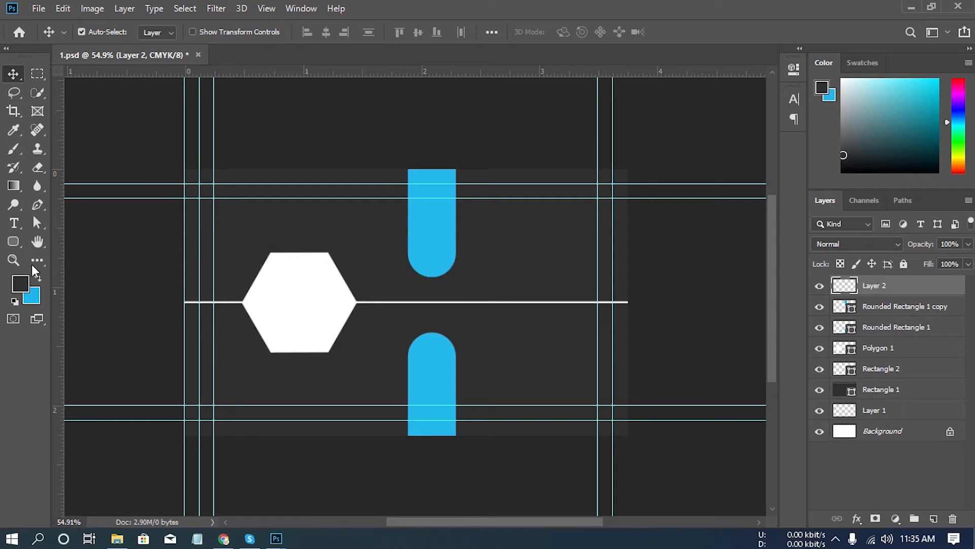
pyautogui.moveTo(16, 242); pyautogui.dragTo(75, 243)
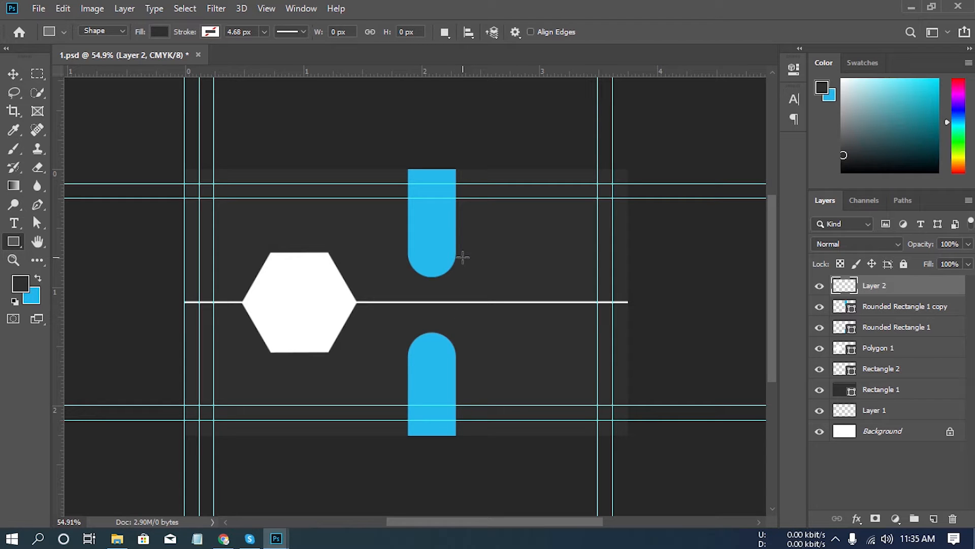
pyautogui.moveTo(463, 257); pyautogui.dragTo(497, 355)
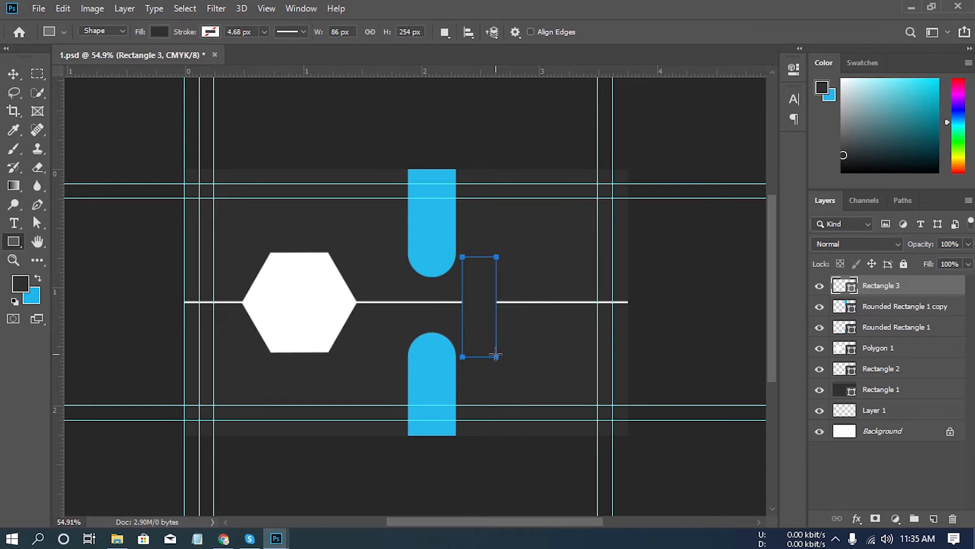
pyautogui.doubleClick(845, 286)
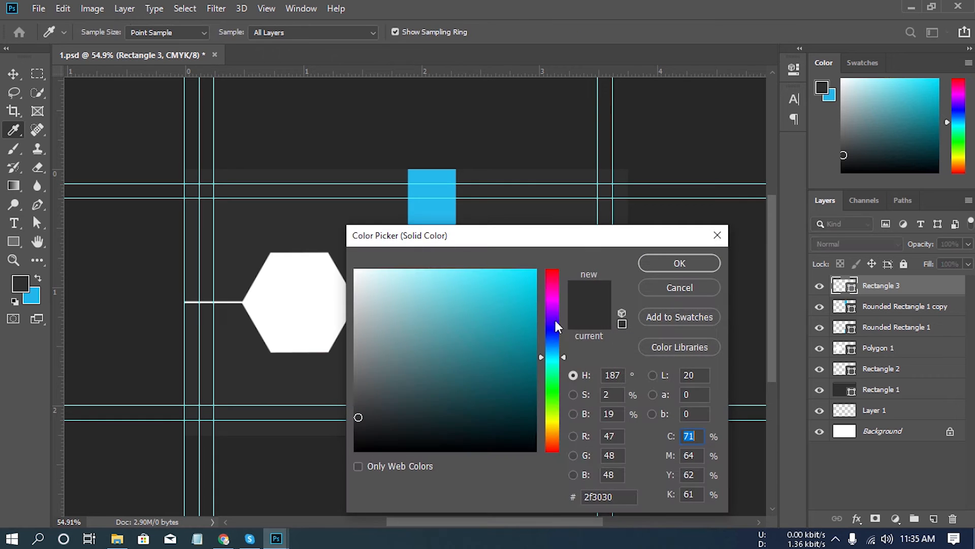
pyautogui.moveTo(563, 356); pyautogui.dragTo(560, 315)
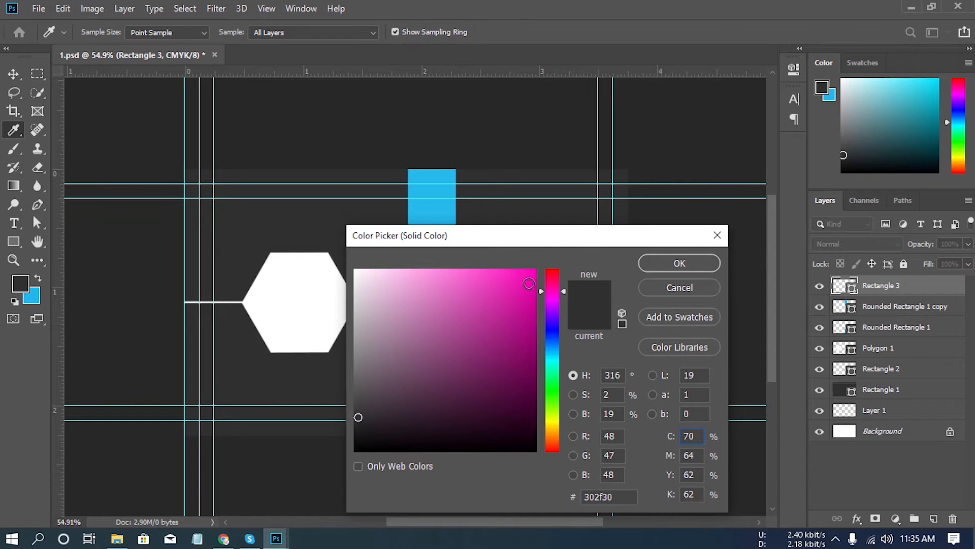
pyautogui.moveTo(529, 283); pyautogui.dragTo(555, 242)
pyautogui.click(679, 264)
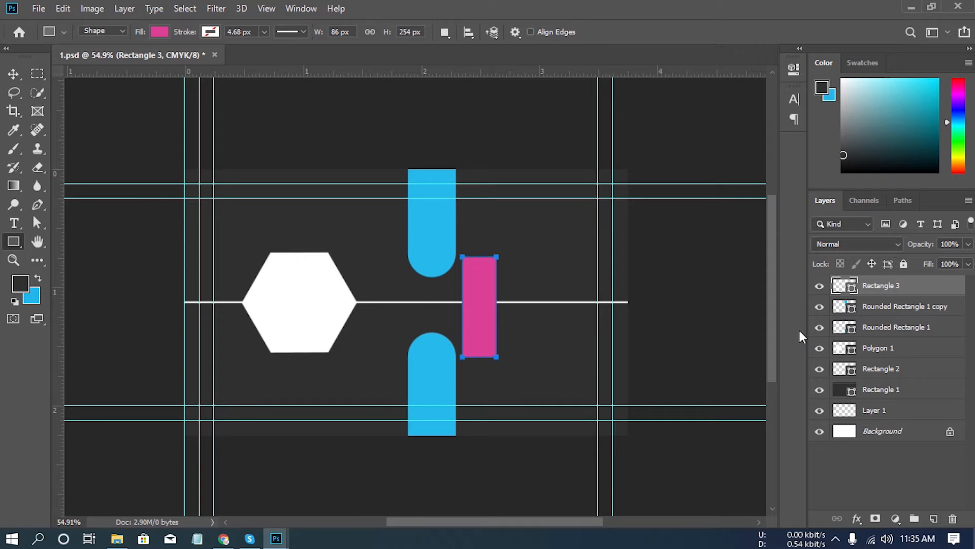
# - Centre the pink rectangle vertically on the whole canvas and clear the selection
pyautogui.hotkey('ctrl', 'a')
pyautogui.click(17, 76)
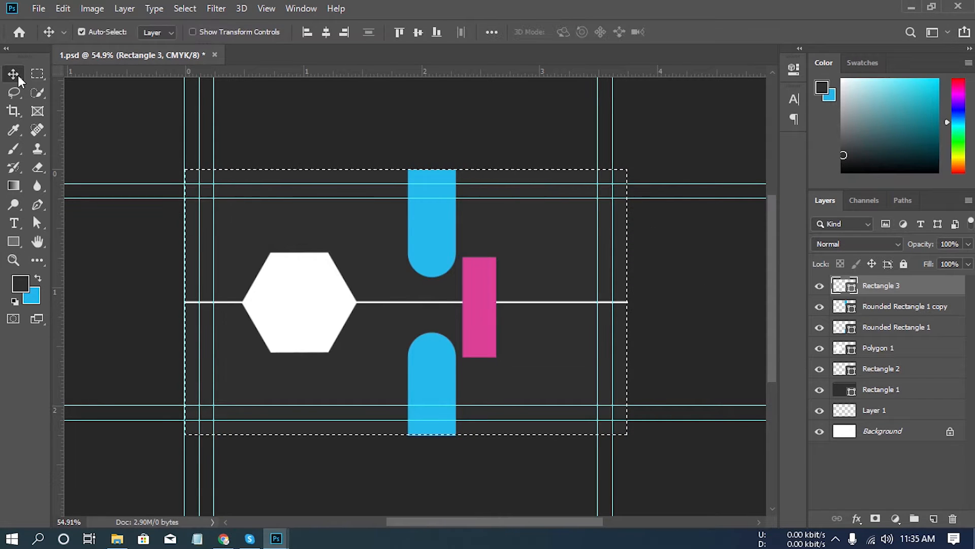
pyautogui.click(418, 32)
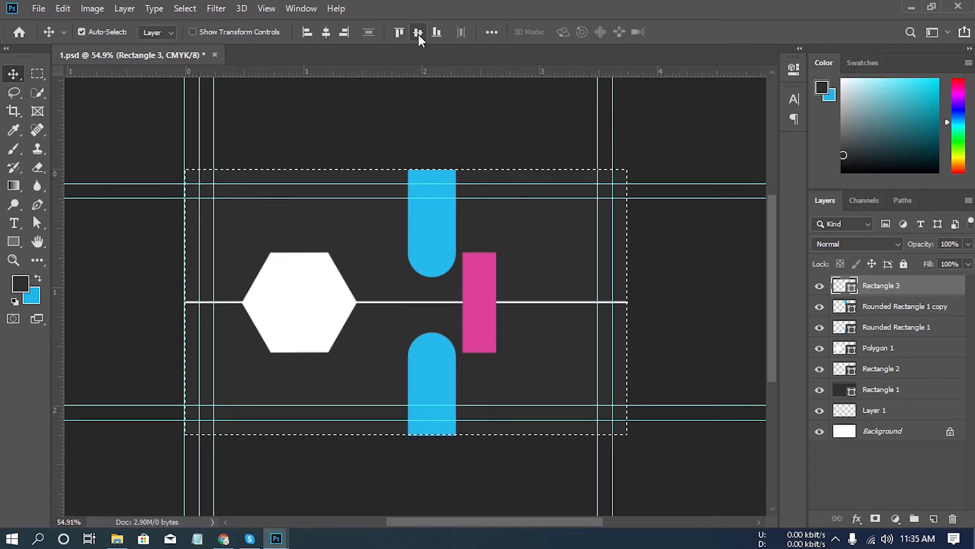
pyautogui.press('ctrl')
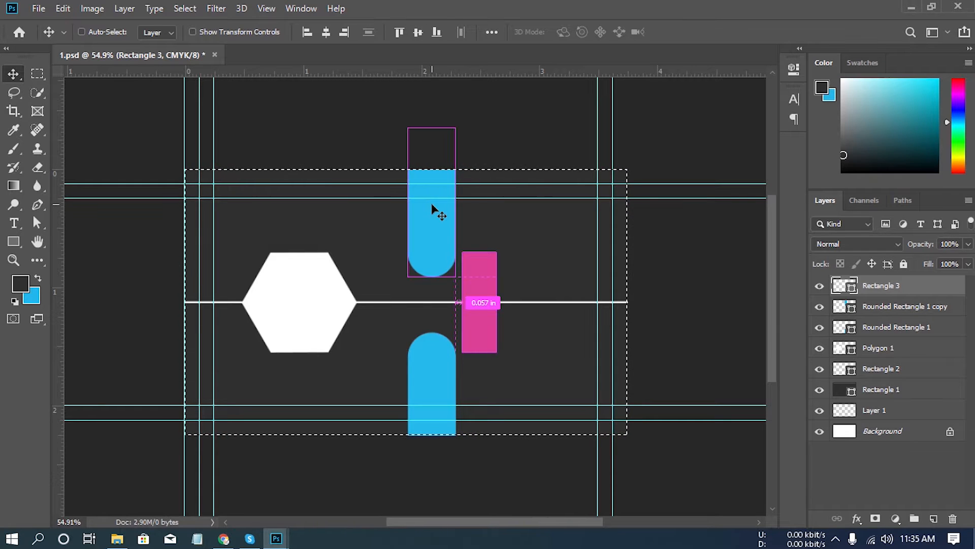
pyautogui.hotkey('ctrl', 'd')
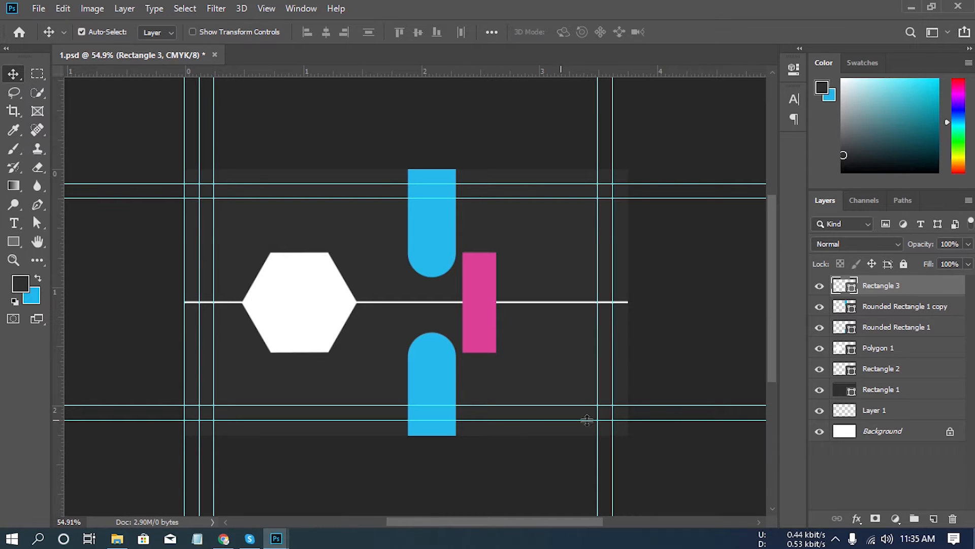
# - Nudge the pink rectangle left so it overlaps the rounded ends of both blue shapes
pyautogui.press('Left')
pyautogui.press('Left')
pyautogui.press('Left')
pyautogui.press('Left')
pyautogui.press('Left')
pyautogui.press('Left')
pyautogui.press('Left')
pyautogui.press('Left')
pyautogui.hotkey('shift', 'Left')
pyautogui.hotkey('shift', 'Left')
pyautogui.hotkey('shift', 'Left')
pyautogui.hotkey('shift', 'Left')
pyautogui.hotkey('shift', 'Left')
pyautogui.hotkey('shift', 'Left')
pyautogui.hotkey('shift', 'Left')
pyautogui.hotkey('shift', 'Left')
pyautogui.hotkey('shift', 'Left')
pyautogui.hotkey('shift', 'Left')
pyautogui.hotkey('shift', 'Left')
pyautogui.hotkey('shift', 'Left')
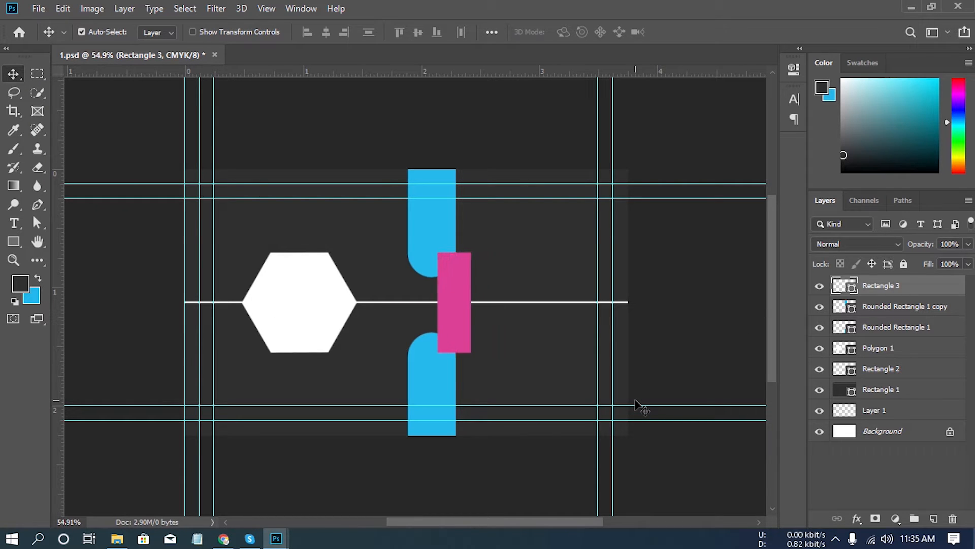
# - Nudge the upper blue rounded rectangle up until its rounded end just touches the upper edge of the pink rectangle
pyautogui.click(836, 311)
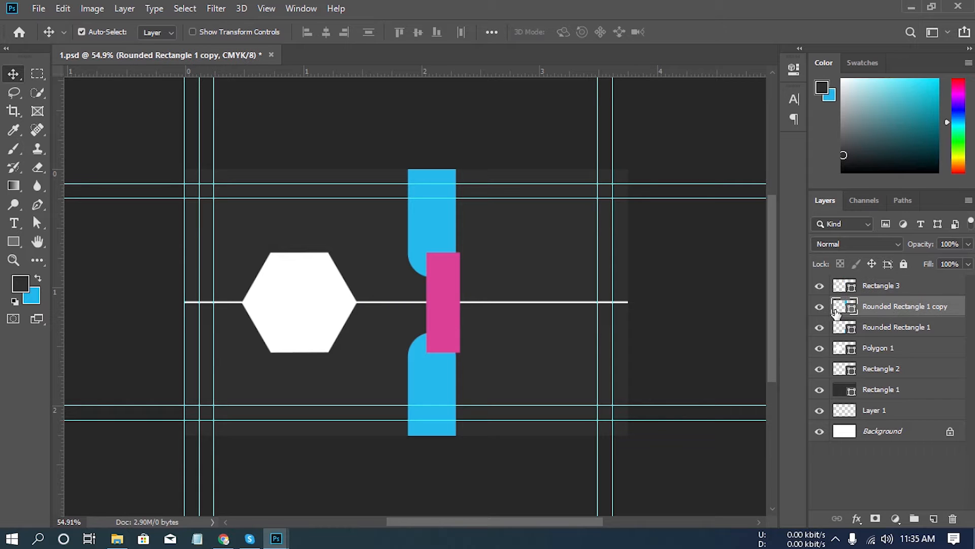
pyautogui.click(820, 308)
pyautogui.click(820, 307)
pyautogui.scroll(6, 448, 297)
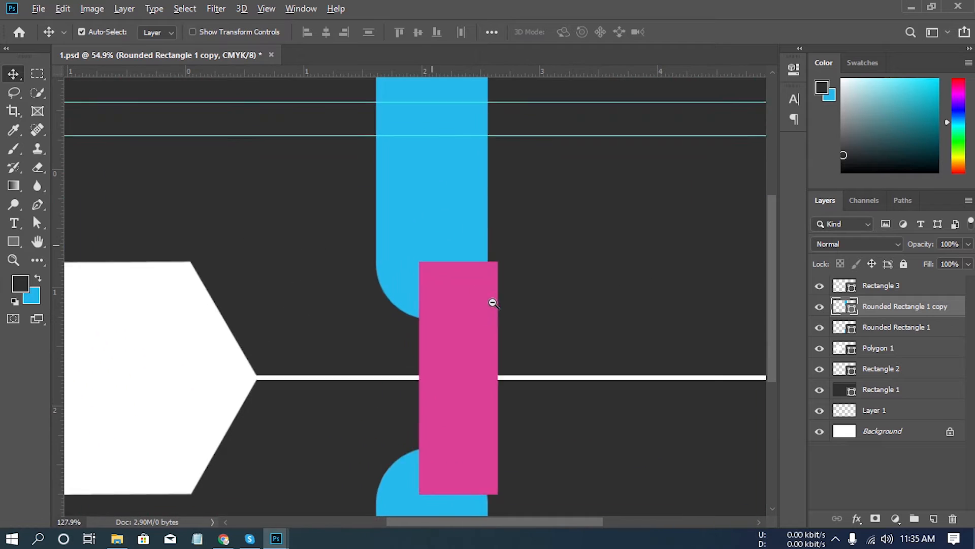
pyautogui.moveTo(471, 318); pyautogui.dragTo(466, 298)
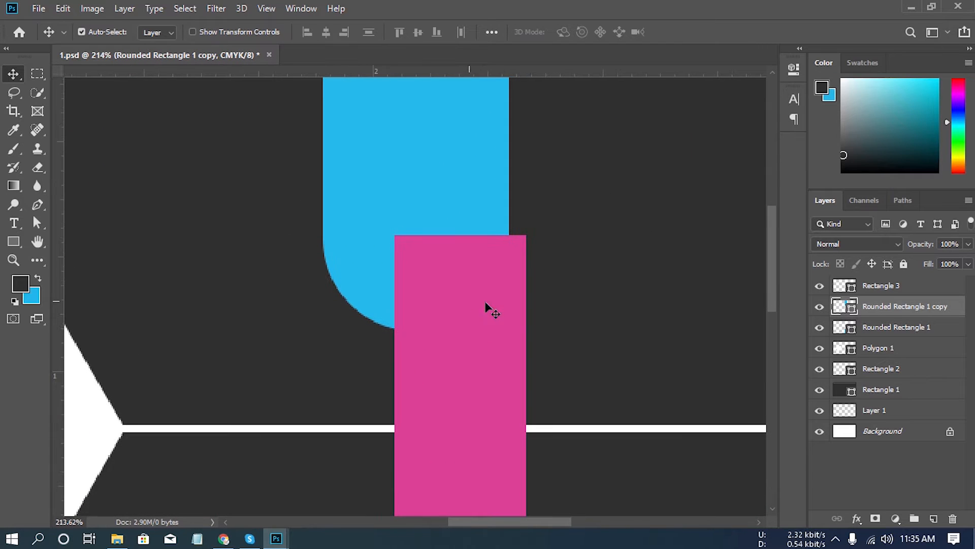
pyautogui.click(819, 307)
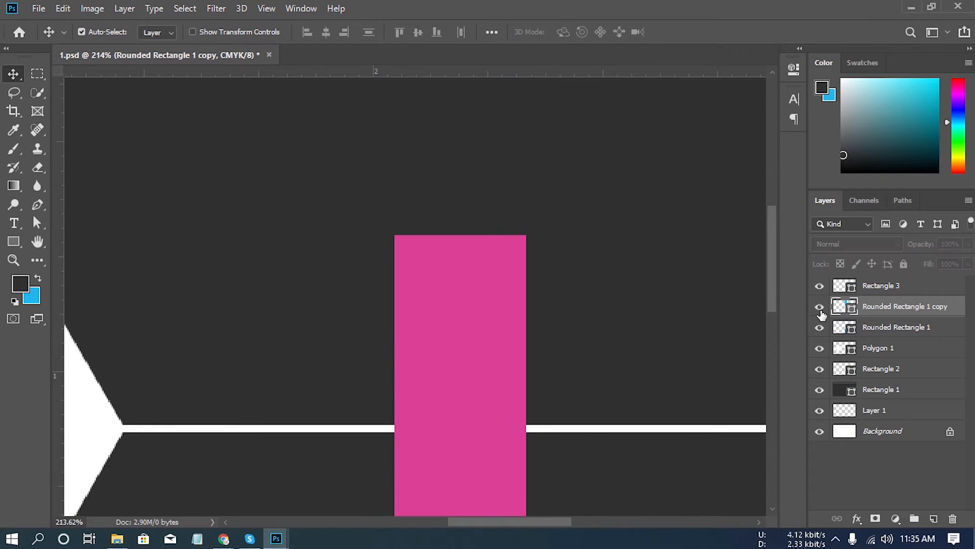
pyautogui.click(819, 307)
pyautogui.hotkey('shift', 'Up')
pyautogui.hotkey('shift', 'Up')
pyautogui.hotkey('shift', 'Up')
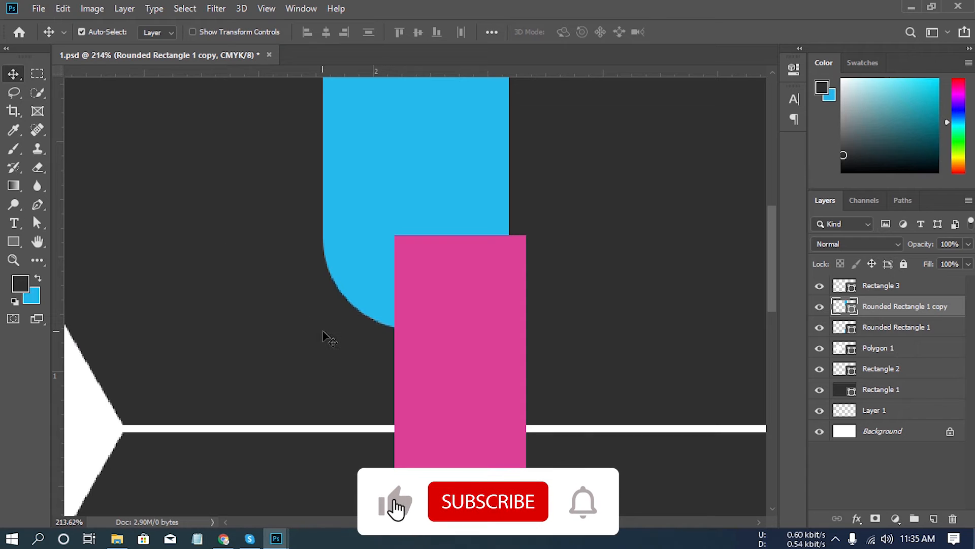
pyautogui.hotkey('shift', 'Up')
pyautogui.hotkey('shift', 'Up')
pyautogui.hotkey('shift', 'Up')
pyautogui.hotkey('shift', 'Up')
pyautogui.hotkey('shift', 'Up')
pyautogui.hotkey('shift', 'Up')
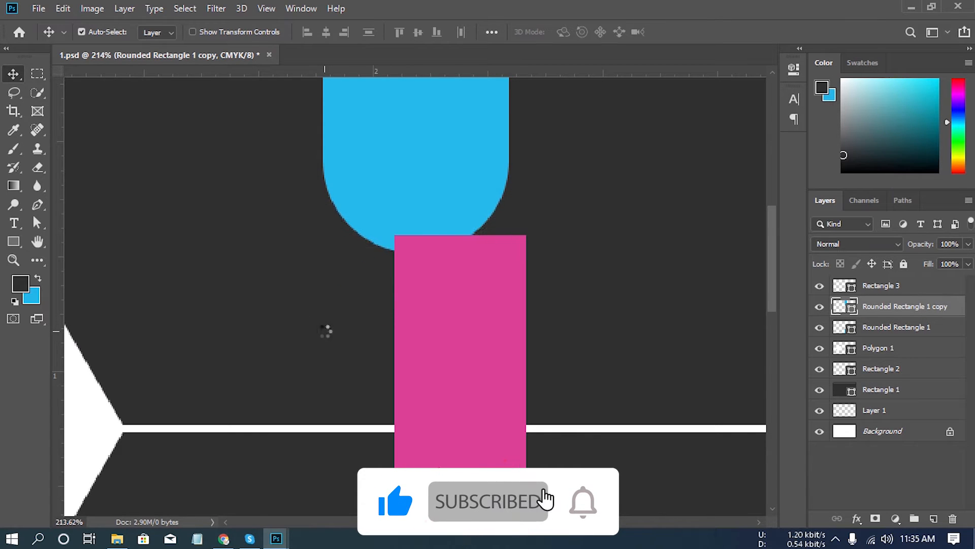
pyautogui.press('Up')
pyautogui.press('Up')
pyautogui.press('Up')
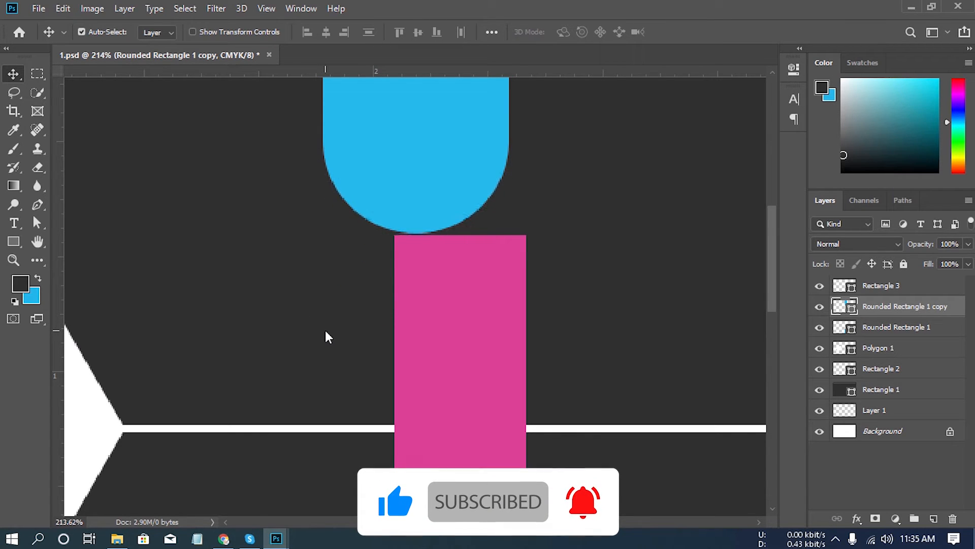
pyautogui.press('Down')
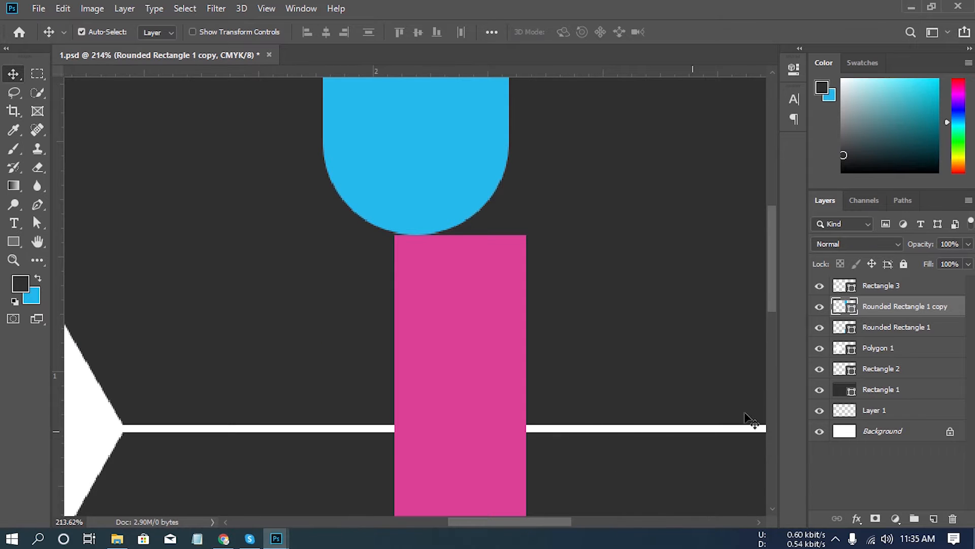
# - Nudge the lower blue rounded rectangle down until its rounded end just touches the lower edge of the pink rectangle
pyautogui.click(899, 331)
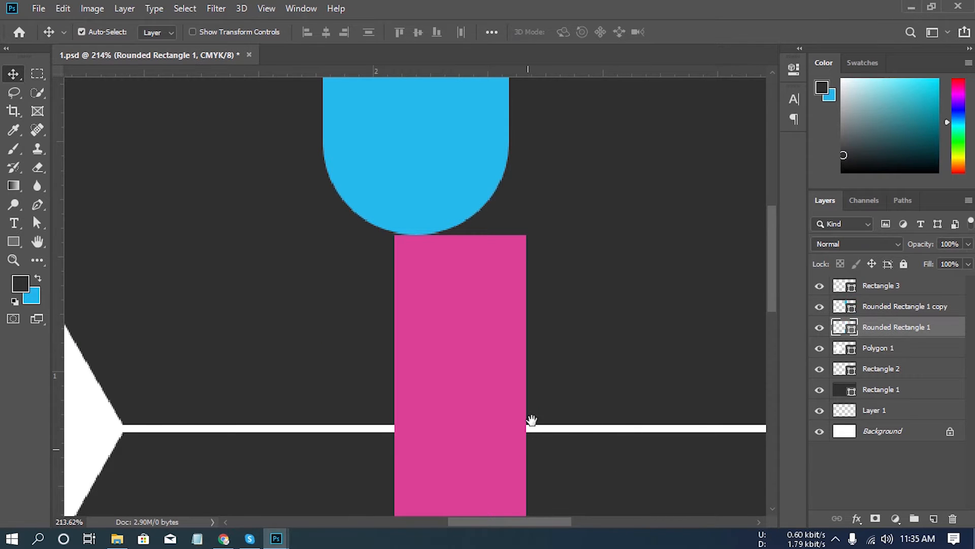
pyautogui.scroll(-6, 480, 384)
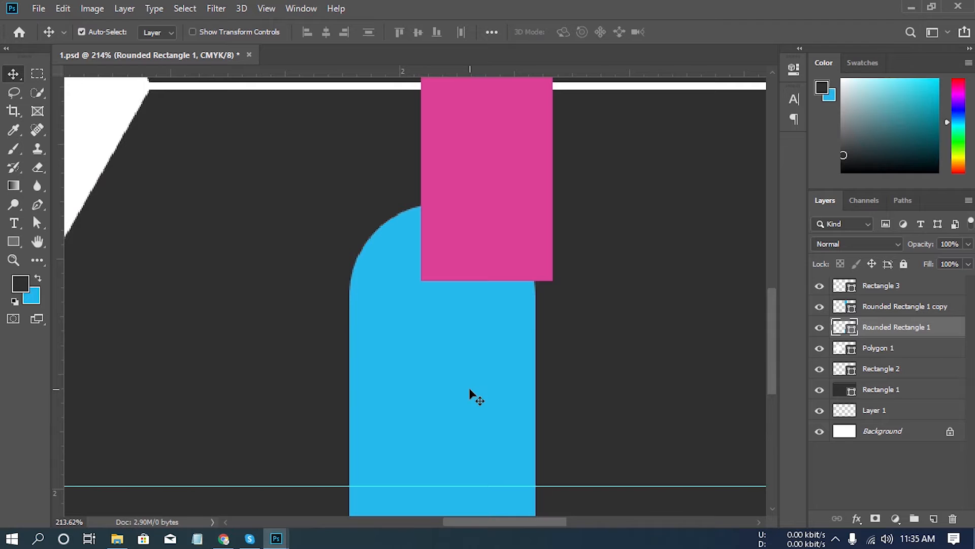
pyautogui.press('Down')
pyautogui.press('Down')
pyautogui.press('Down')
pyautogui.press('Down')
pyautogui.press('Down')
pyautogui.press('Down')
pyautogui.press('Down')
pyautogui.press('Down')
pyautogui.press('Down')
pyautogui.press('Down')
pyautogui.press('Down')
pyautogui.press('Down')
pyautogui.press('Down')
pyautogui.press('Down')
pyautogui.press('Down')
pyautogui.press('Down')
pyautogui.press('Down')
pyautogui.press('Down')
pyautogui.press('Down')
pyautogui.press('Down')
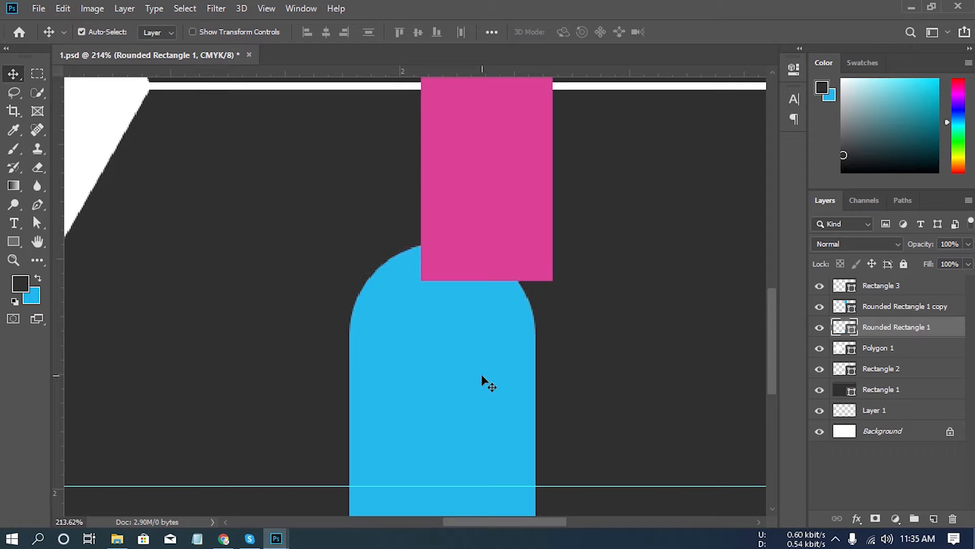
pyautogui.press('Down')
pyautogui.press('Down')
pyautogui.press('Down')
pyautogui.press('Down')
pyautogui.press('Down')
pyautogui.press('Down')
pyautogui.press('Down')
pyautogui.press('Down')
pyautogui.press('Down')
pyautogui.press('Down')
pyautogui.press('Down')
pyautogui.press('Down')
pyautogui.press('Down')
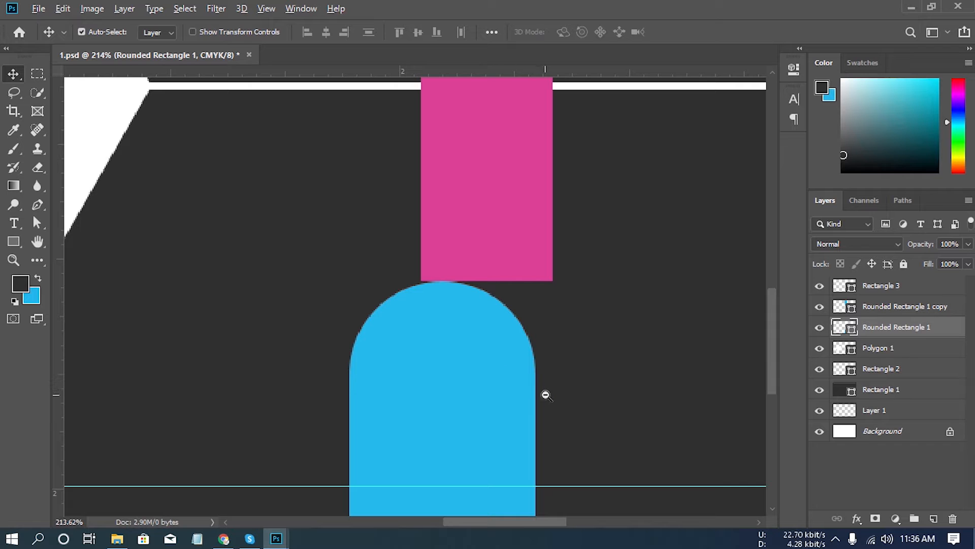
pyautogui.moveTo(547, 395); pyautogui.dragTo(442, 333)
pyautogui.moveTo(588, 334); pyautogui.dragTo(486, 325)
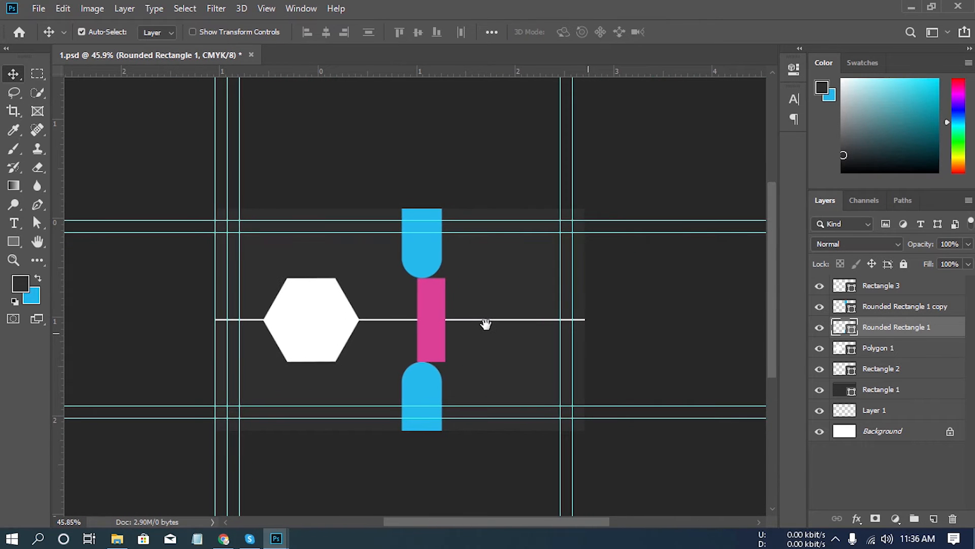
# - Identify the pink spacer rectangle's layer by toggling its visibility, and delete that layer
pyautogui.click(821, 329)
pyautogui.click(821, 330)
pyautogui.click(849, 289)
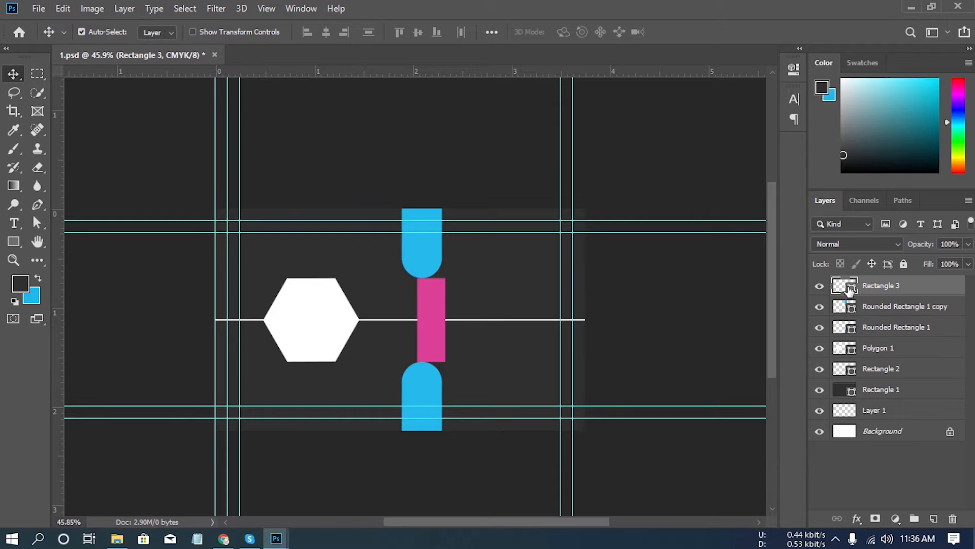
pyautogui.click(819, 287)
pyautogui.click(819, 287)
pyautogui.moveTo(951, 504); pyautogui.dragTo(953, 517)
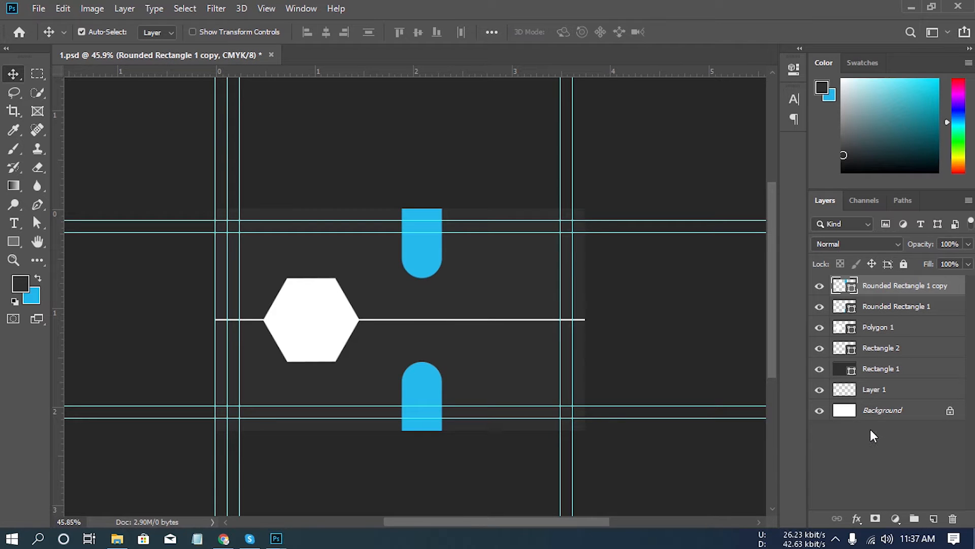
pyautogui.click(819, 286)
pyautogui.click(819, 286)
pyautogui.click(819, 307)
pyautogui.click(819, 307)
# - Draw a custom recycle symbol about 168 × 167 px over the white hexagon, on a new layer directly above the hexagon's layer
pyautogui.click(874, 327)
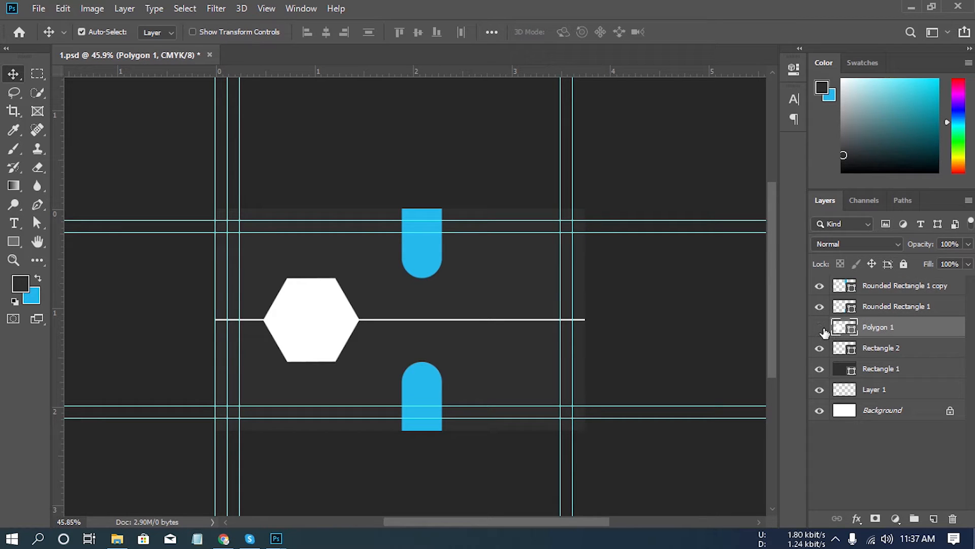
pyautogui.click(819, 327)
pyautogui.click(820, 327)
pyautogui.click(934, 519)
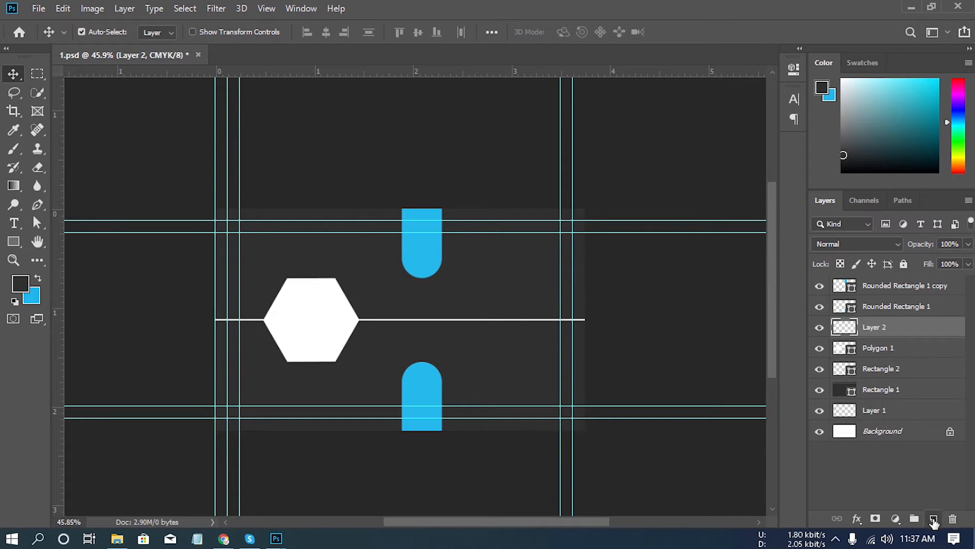
pyautogui.click(14, 243)
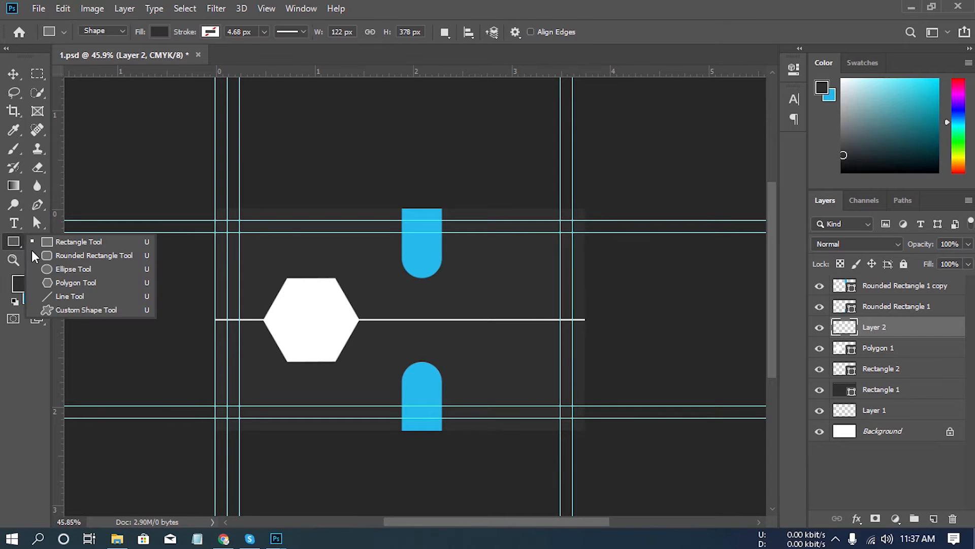
pyautogui.click(76, 311)
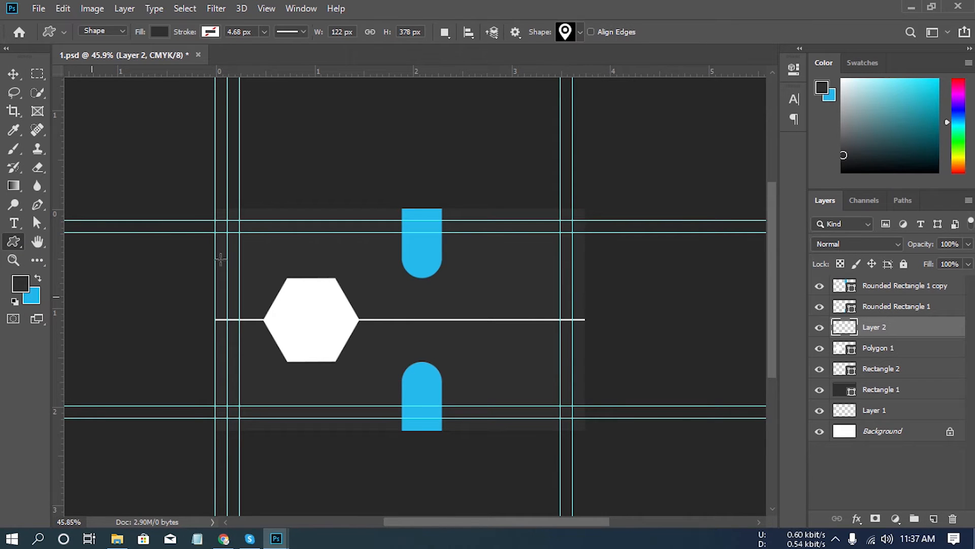
pyautogui.click(580, 32)
pyautogui.click(573, 372)
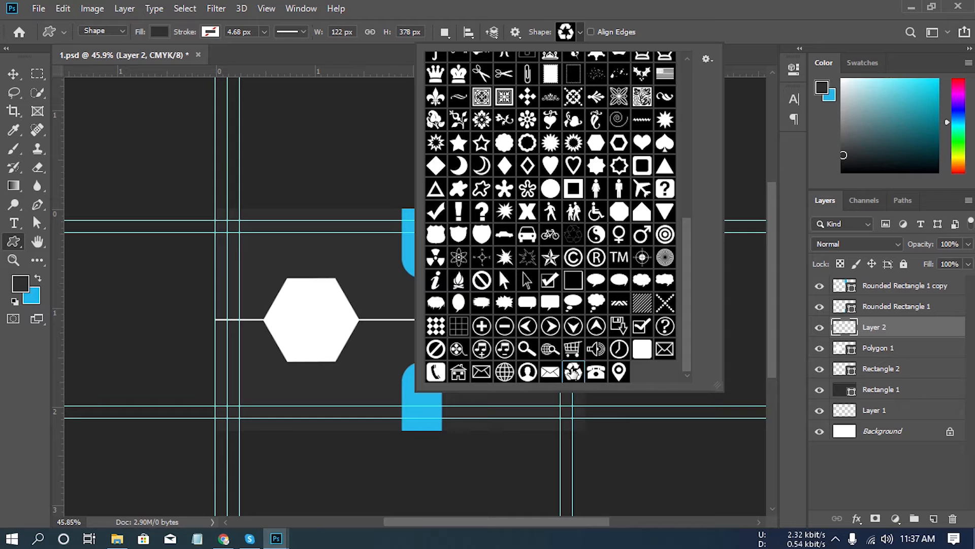
pyautogui.click(642, 7)
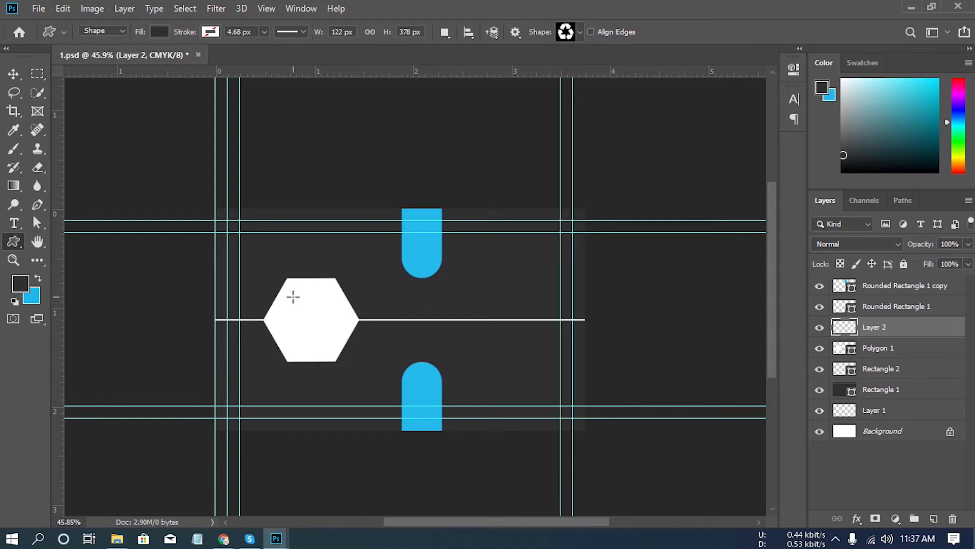
pyautogui.moveTo(292, 296); pyautogui.dragTo(348, 361)
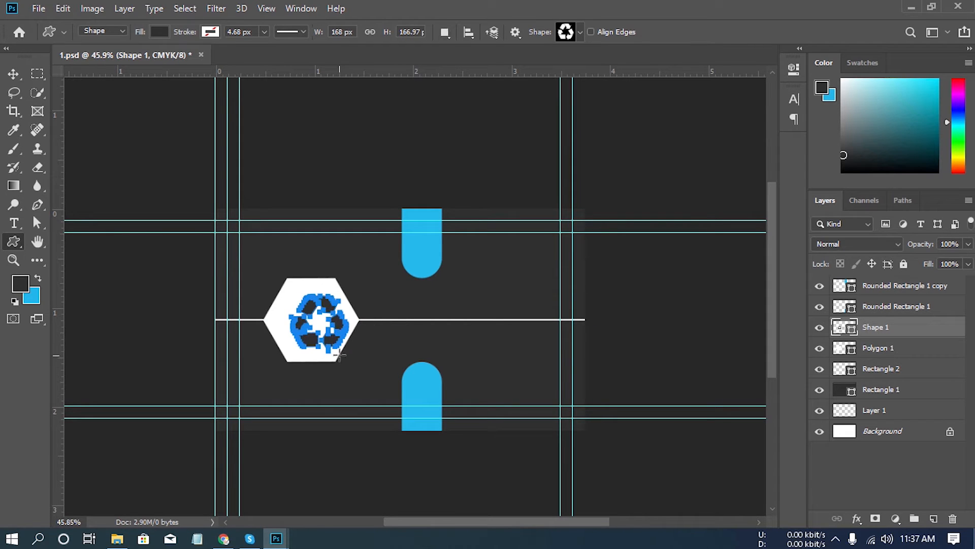
# - Align the recycle symbol and the hexagon on their vertical and horizontal centres
pyautogui.click(909, 350)
pyautogui.click(909, 327)
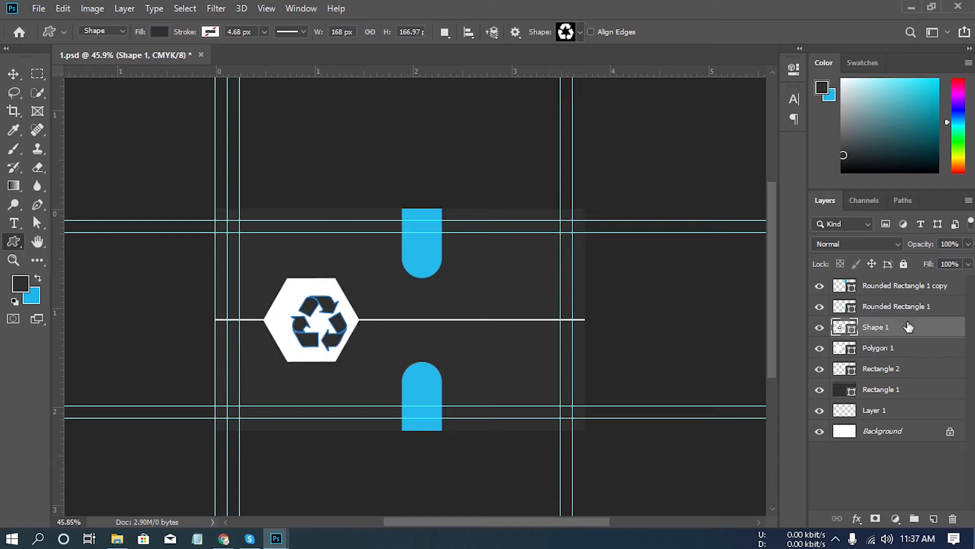
pyautogui.keyDown('shift'); pyautogui.click(902, 349); pyautogui.keyUp('shift')
pyautogui.click(13, 76)
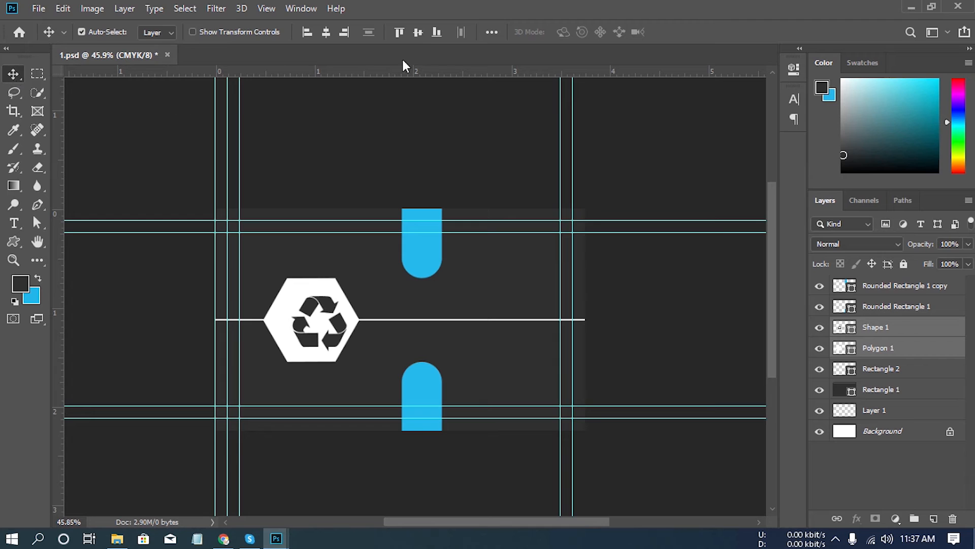
pyautogui.click(418, 32)
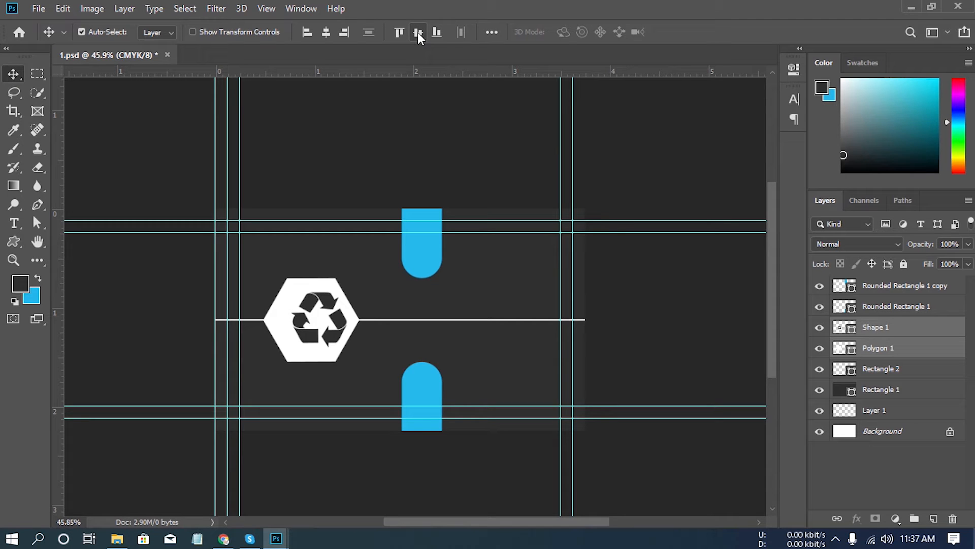
pyautogui.click(326, 32)
# - Scale the recycle symbol up proportionally from its centre to about 130% so it nearly fills the hexagon
pyautogui.click(867, 333)
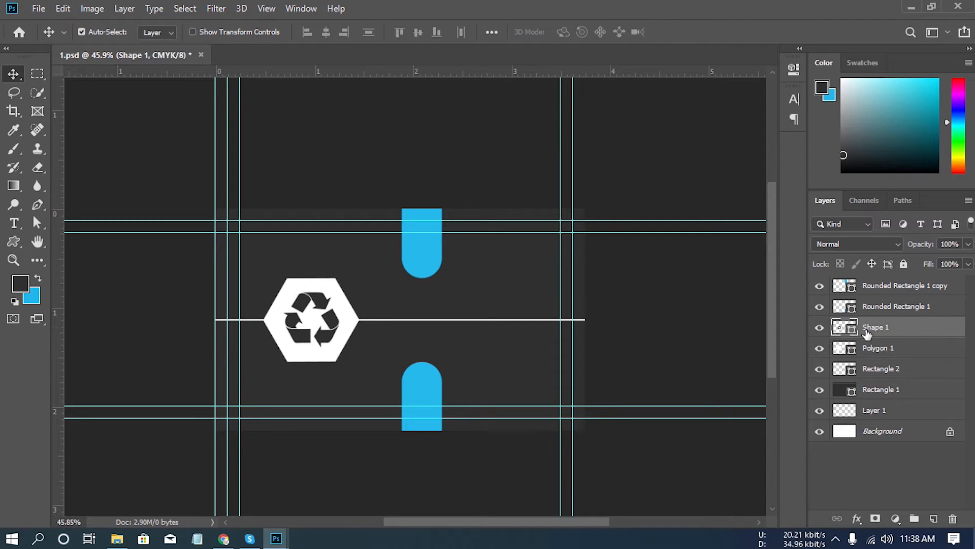
pyautogui.click(819, 327)
pyautogui.click(819, 328)
pyautogui.press('ctrl')
pyautogui.hotkey('ctrl', 't')
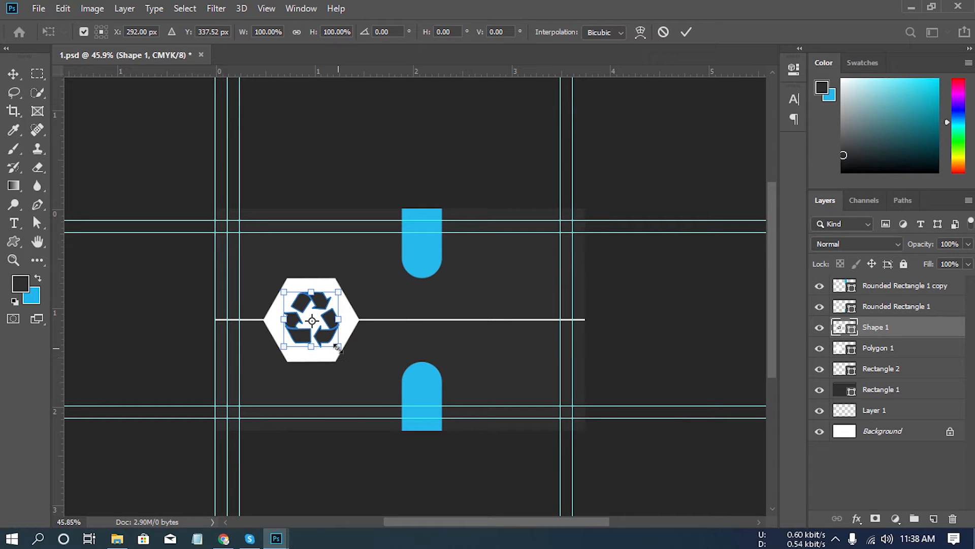
pyautogui.moveTo(339, 349); pyautogui.dragTo(346, 360)
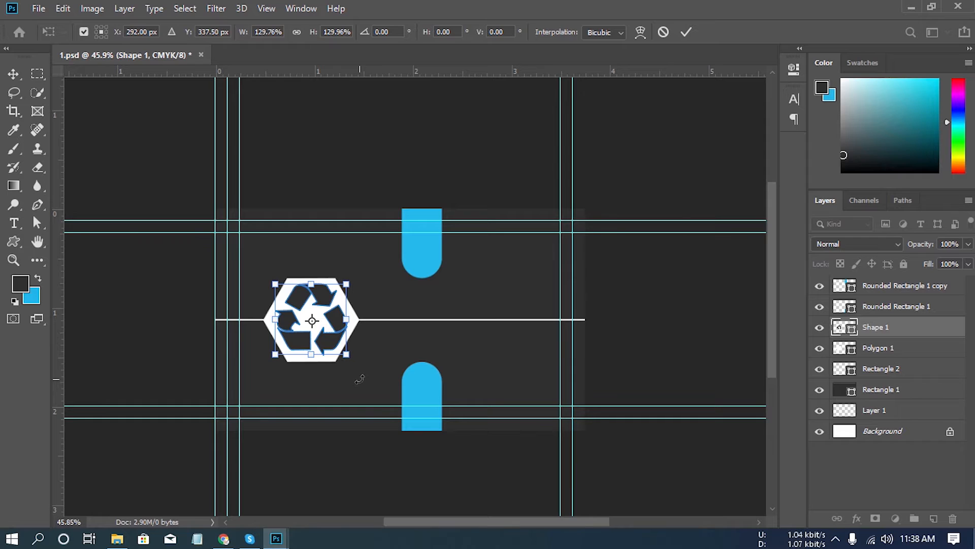
pyautogui.press('Return')
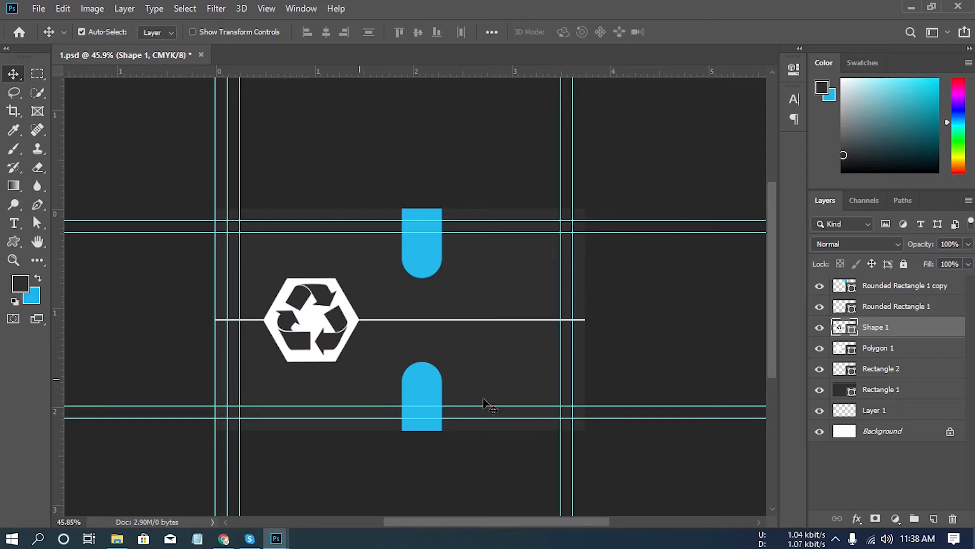
# - Group all layers from Rectangle 1 up to Rounded Rectangle 1 copy and name the group "shapes"
pyautogui.click(891, 391)
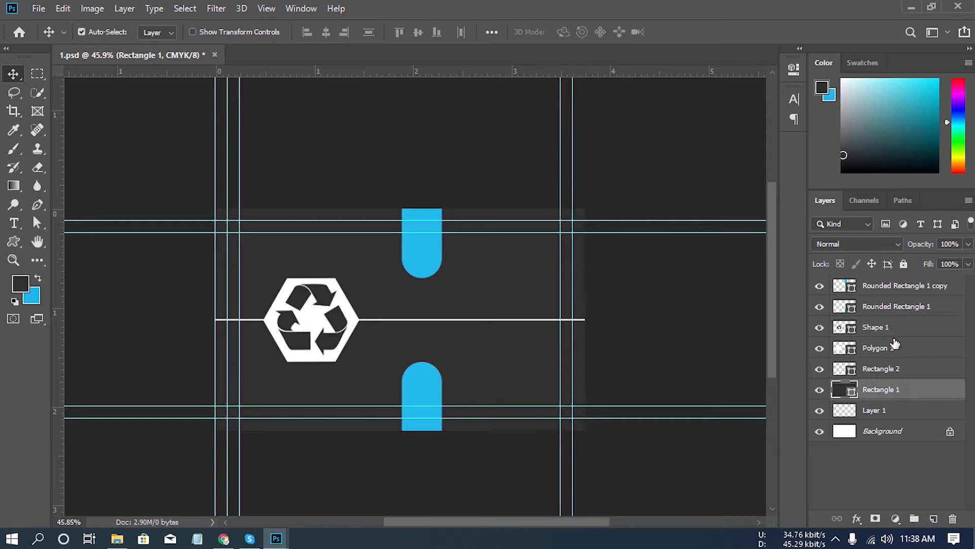
pyautogui.keyDown('shift'); pyautogui.click(896, 294); pyautogui.keyUp('shift')
pyautogui.hotkey('ctrl', 'g')
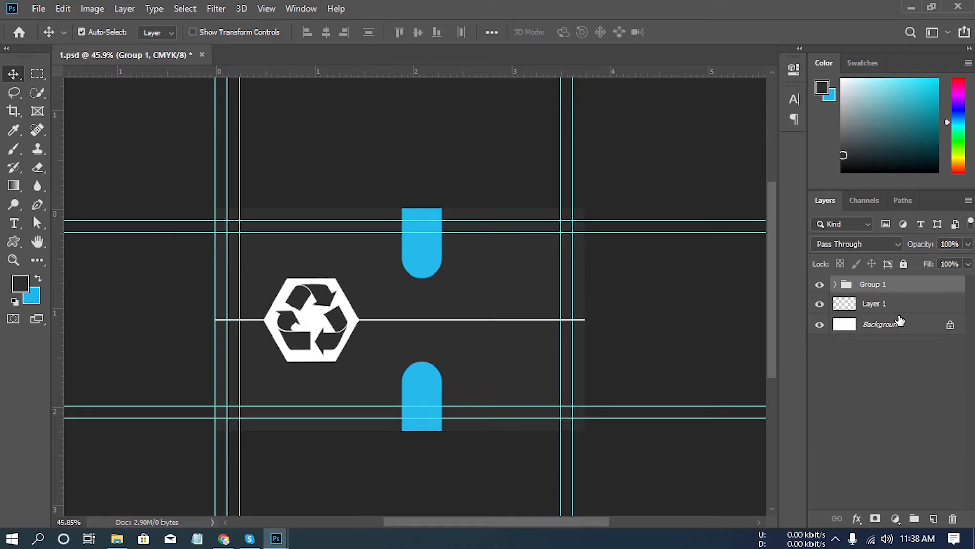
pyautogui.doubleClick(873, 285)
pyautogui.write('shapes')
pyautogui.press('Return')
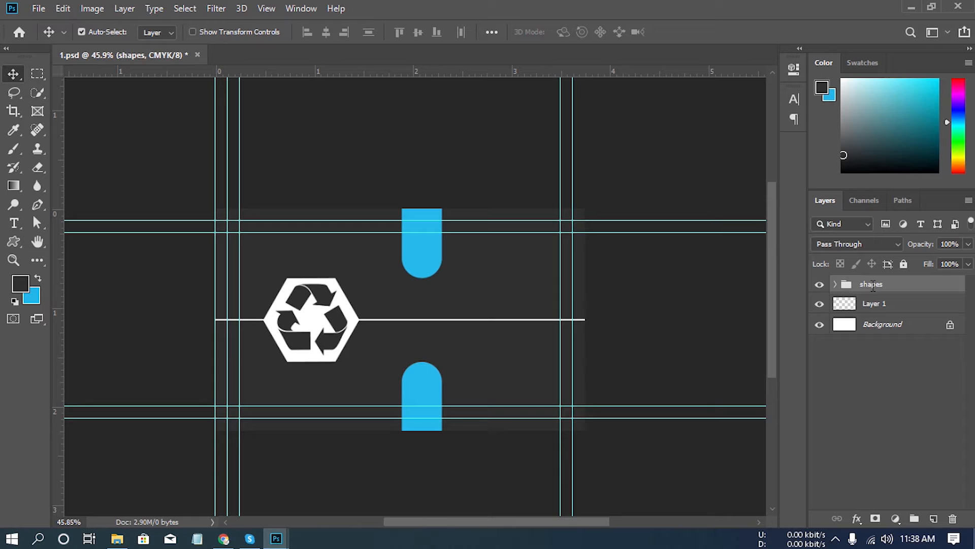
# - Draw a custom person-in-circle icon about 83 × 83 px inside the rounded end of the upper blue bar, on a new layer
pyautogui.click(935, 519)
pyautogui.click(12, 245)
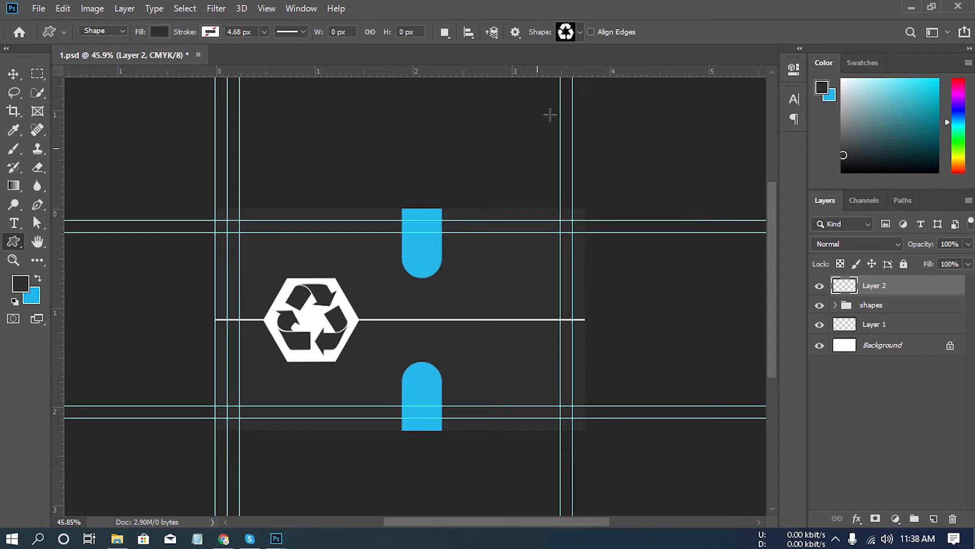
pyautogui.click(581, 32)
pyautogui.click(527, 372)
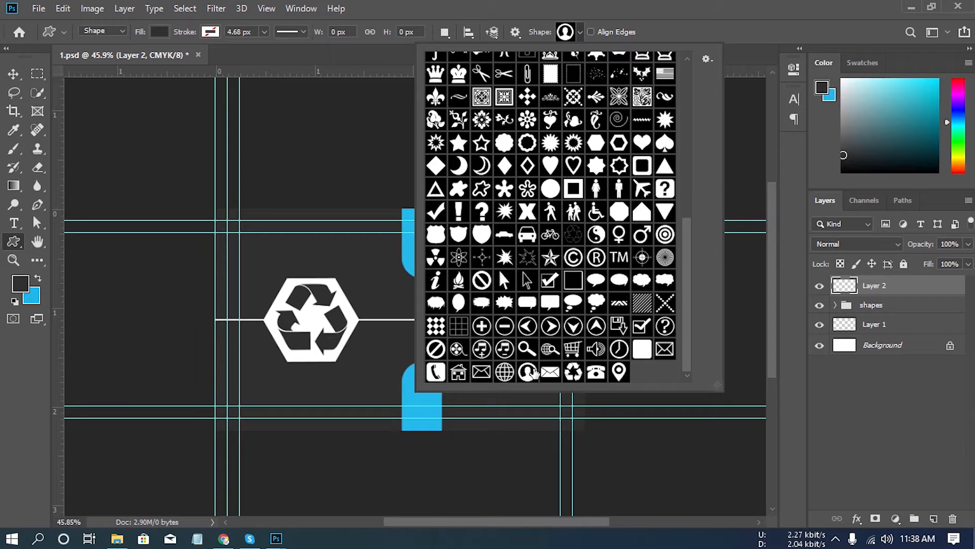
pyautogui.click(655, 23)
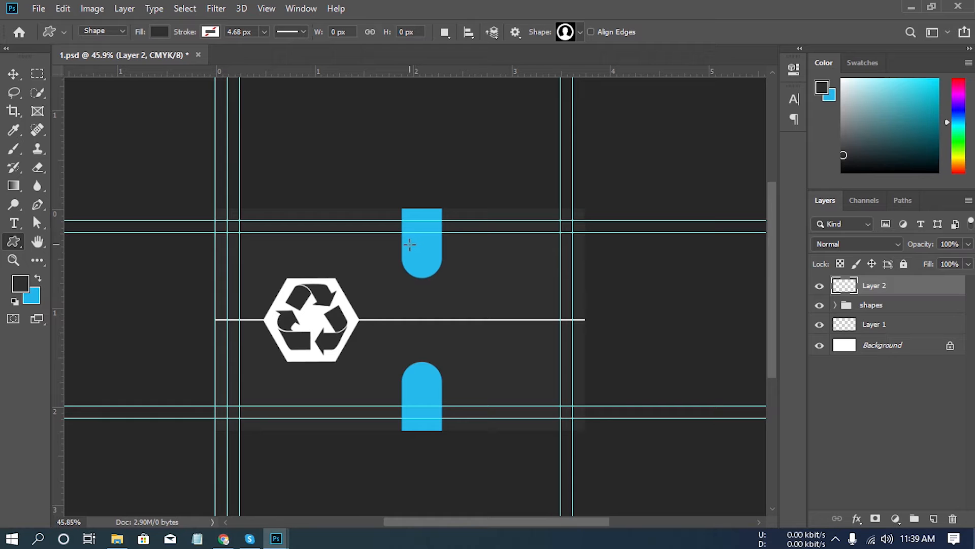
pyautogui.moveTo(409, 244); pyautogui.dragTo(438, 270)
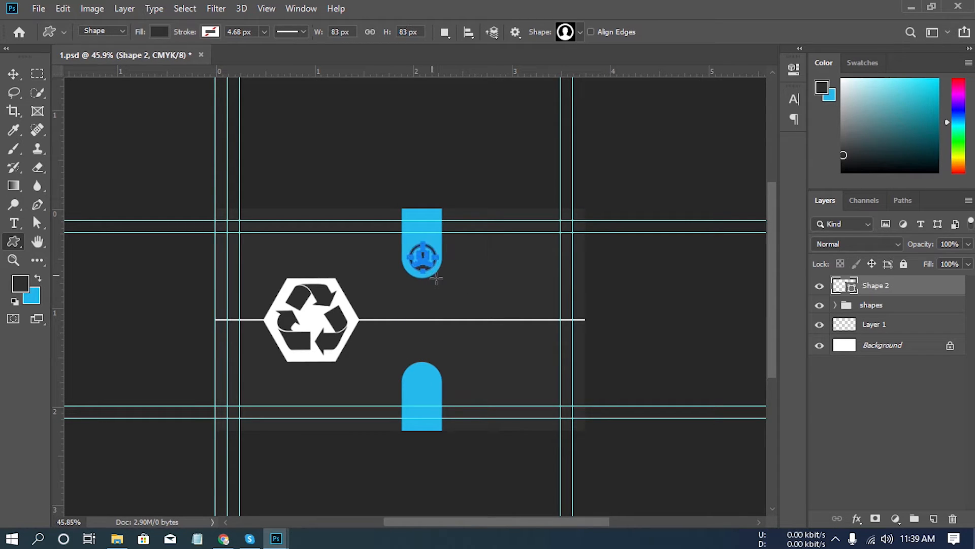
# - Change the person icon's fill colour to white (ffffff) and return to the Move tool
pyautogui.doubleClick(852, 290)
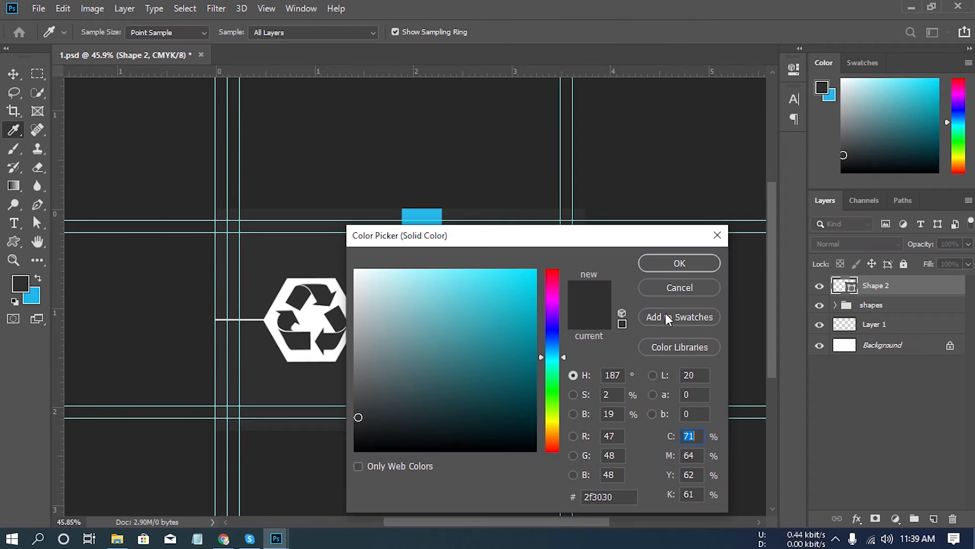
pyautogui.moveTo(435, 322); pyautogui.dragTo(322, 256)
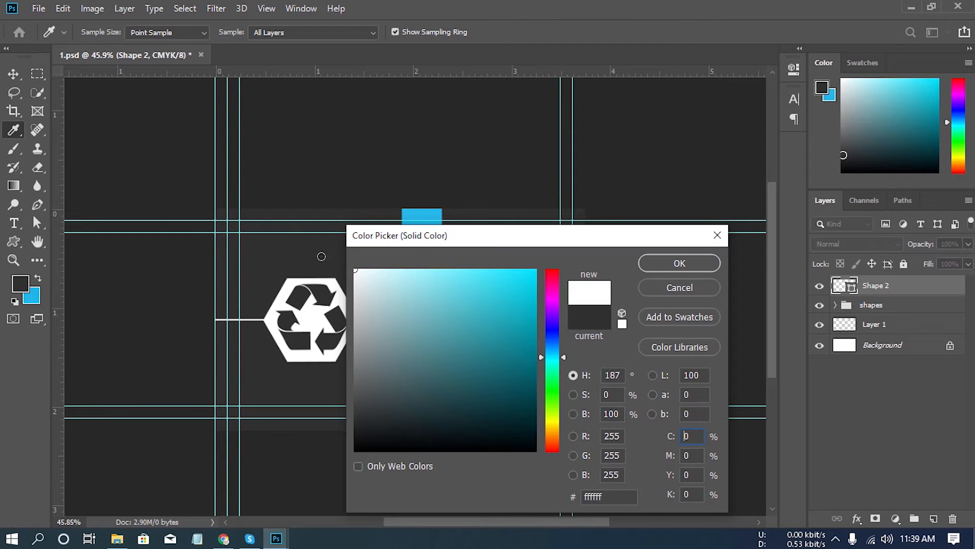
pyautogui.click(681, 262)
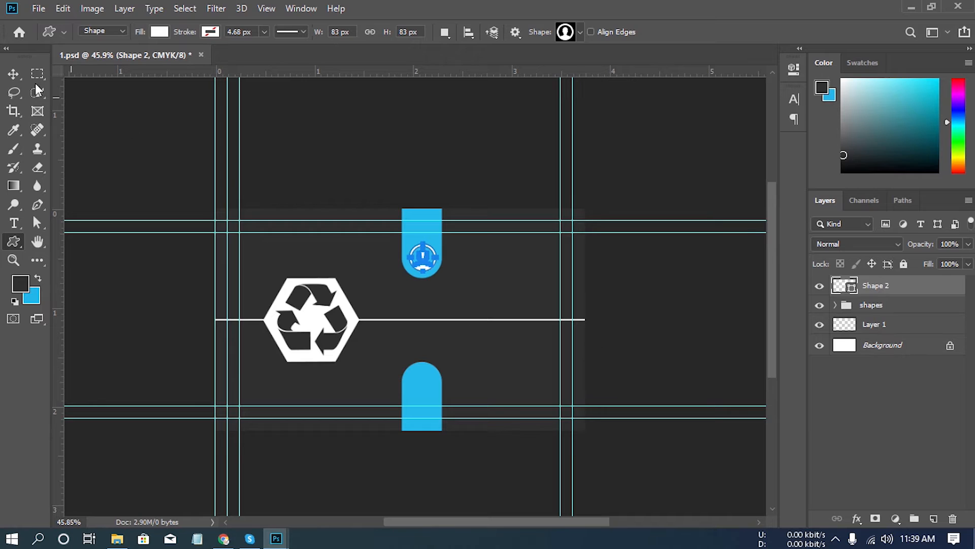
pyautogui.click(13, 74)
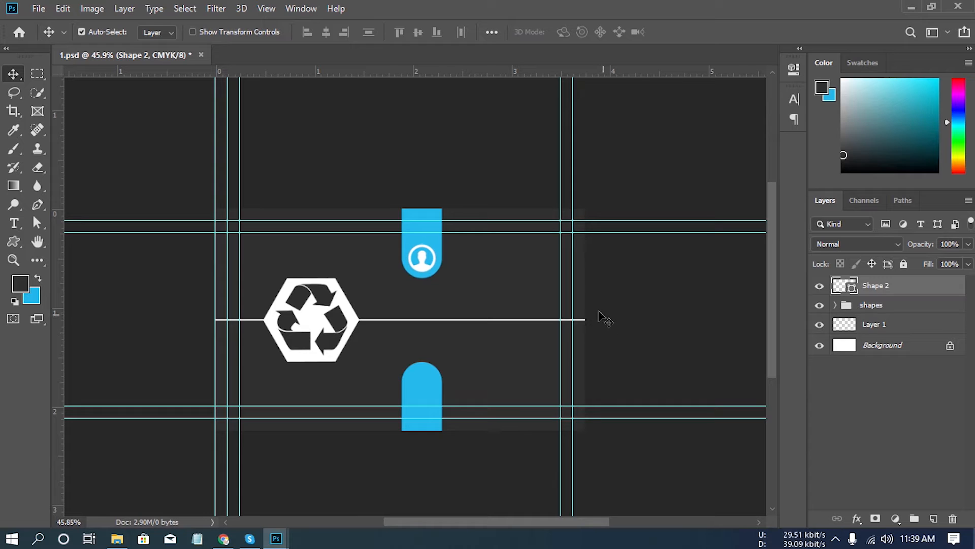
# - Set the Horizontal Type tool to Montserrat Bold, 12 pt, white, and delete the empty layer just added
pyautogui.click(935, 519)
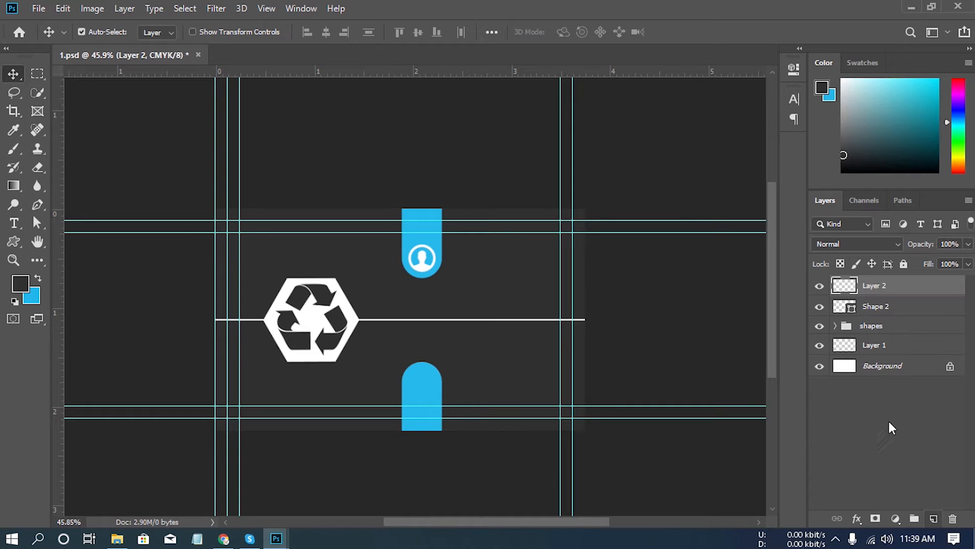
pyautogui.click(18, 229)
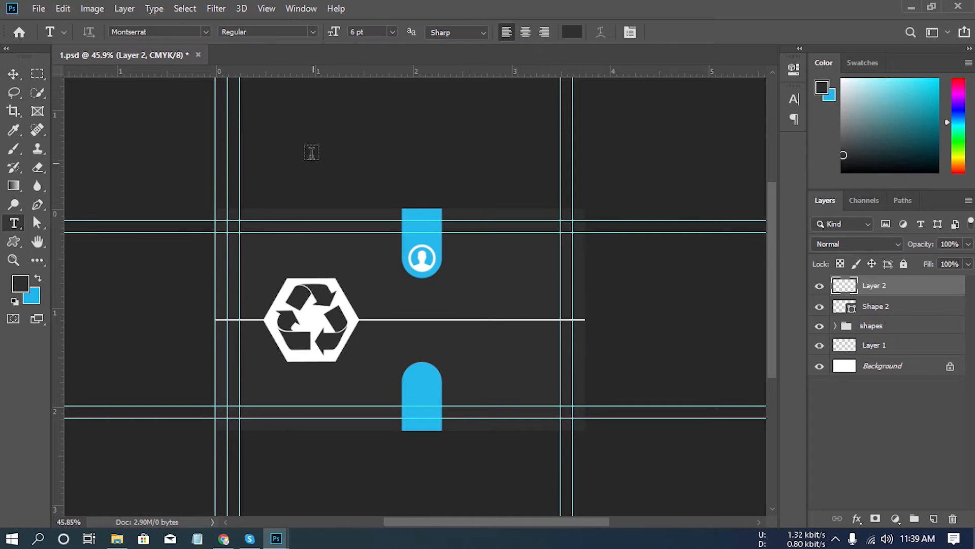
pyautogui.click(310, 32)
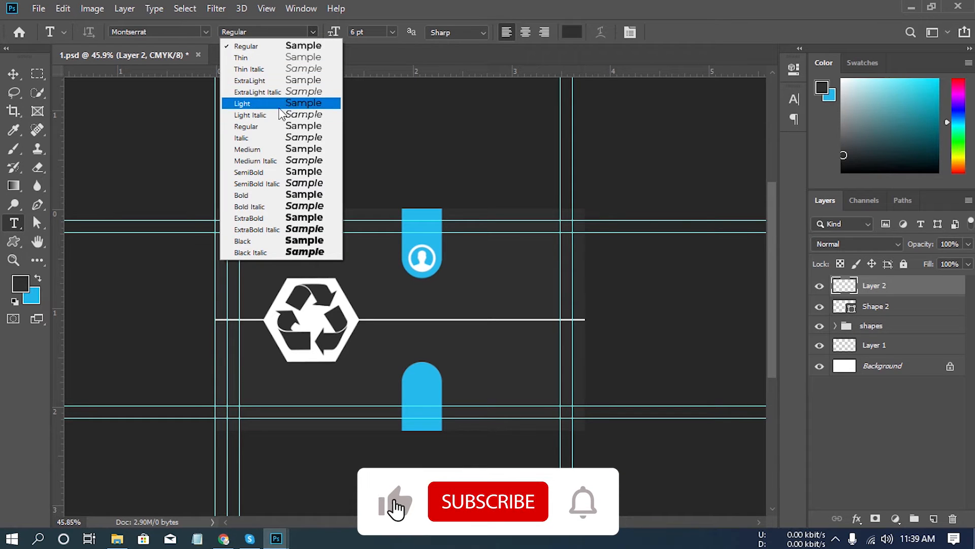
pyautogui.click(282, 195)
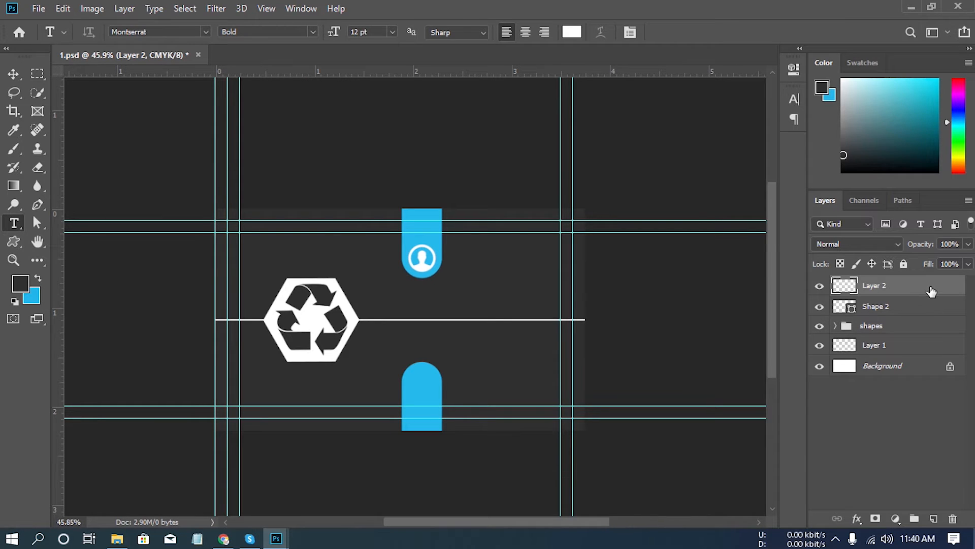
pyautogui.moveTo(932, 290); pyautogui.dragTo(952, 518)
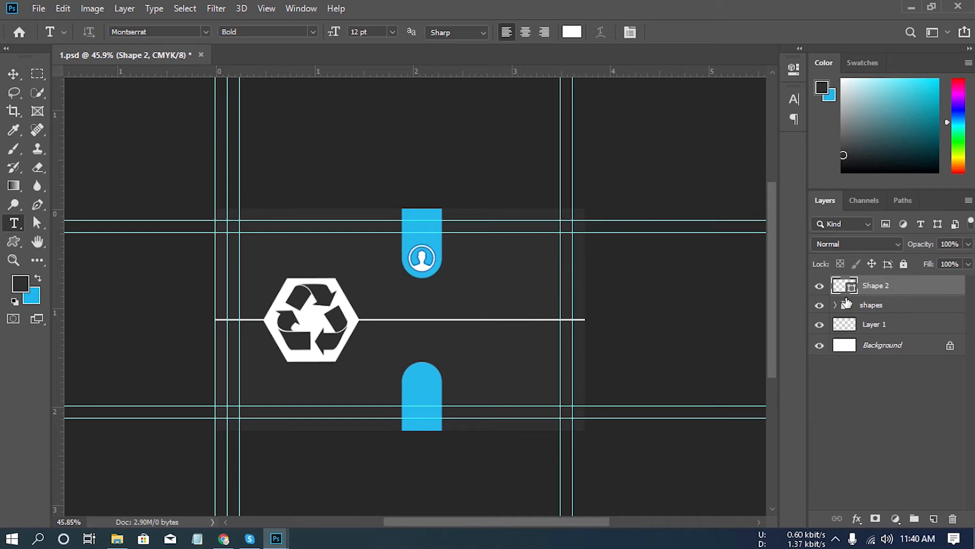
# - Shift both blue rounded bars together with the person icon left, closer to the hexagon
pyautogui.click(835, 305)
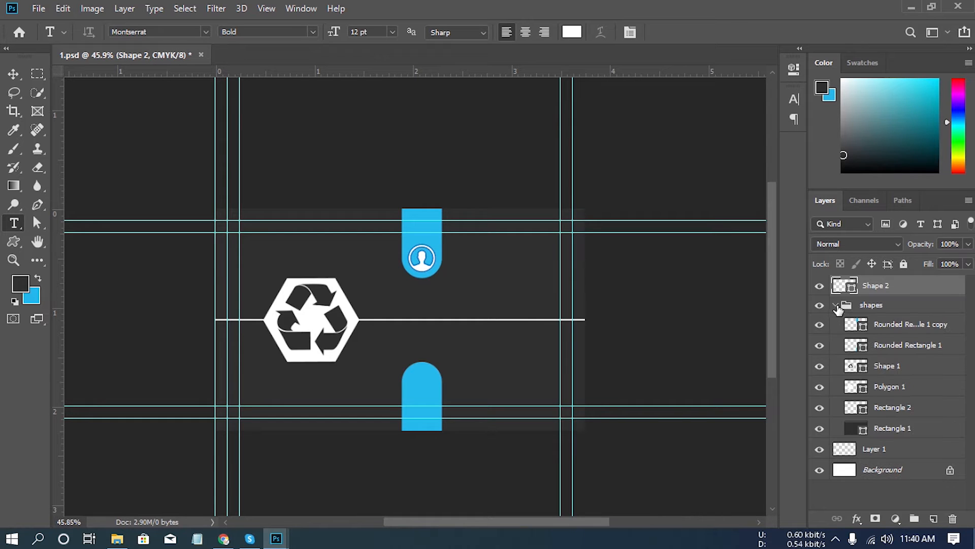
pyautogui.keyDown('ctrl'); pyautogui.click(898, 328); pyautogui.keyUp('ctrl')
pyautogui.keyDown('ctrl'); pyautogui.click(898, 346); pyautogui.keyUp('ctrl')
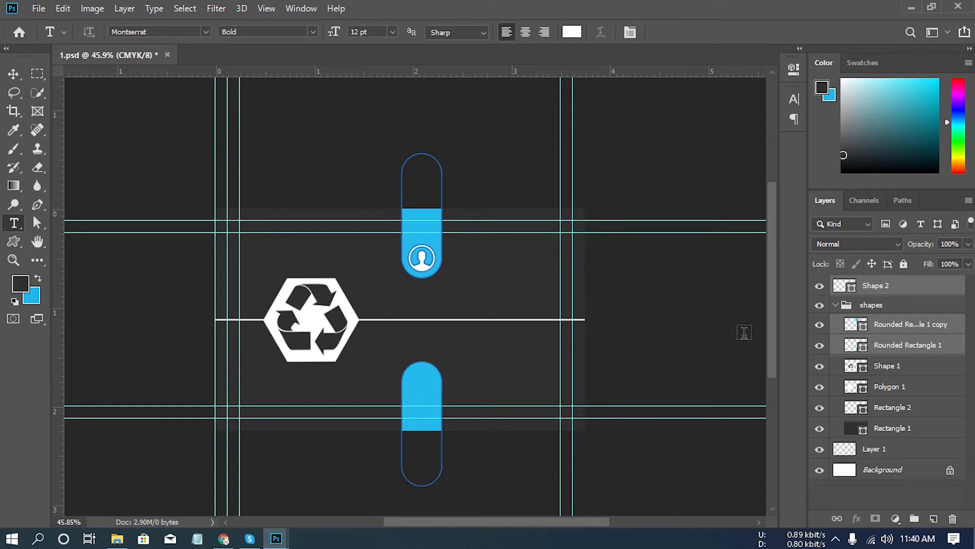
pyautogui.click(18, 75)
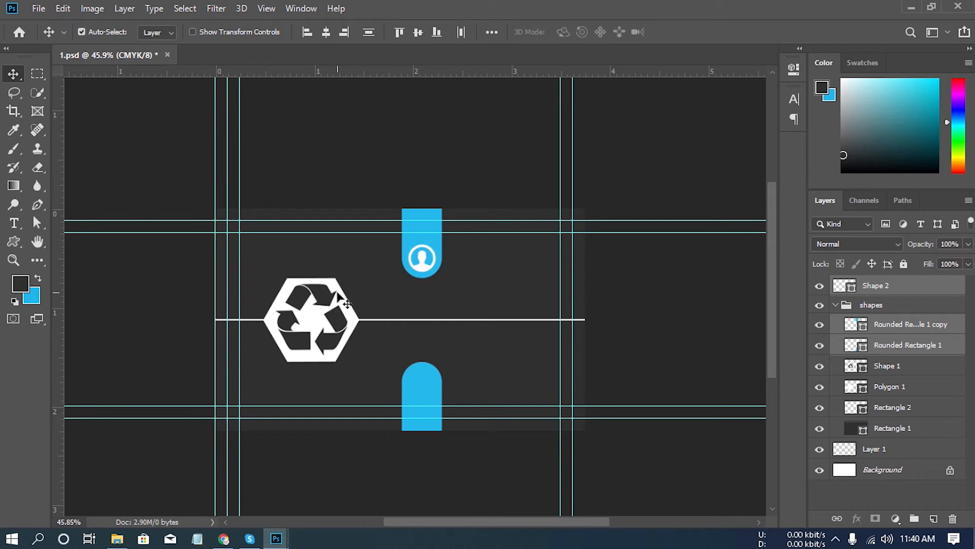
pyautogui.hotkey('shift', 'Left')
pyautogui.hotkey('shift', 'Left')
pyautogui.hotkey('shift', 'Left')
pyautogui.hotkey('shift', 'Left')
pyautogui.hotkey('shift', 'Left')
pyautogui.hotkey('shift', 'Left')
pyautogui.hotkey('shift', 'Left')
pyautogui.hotkey('shift', 'Left')
pyautogui.hotkey('shift', 'Left')
pyautogui.hotkey('shift', 'Left')
pyautogui.hotkey('shift', 'Left')
pyautogui.hotkey('shift', 'Left')
pyautogui.hotkey('shift', 'Left')
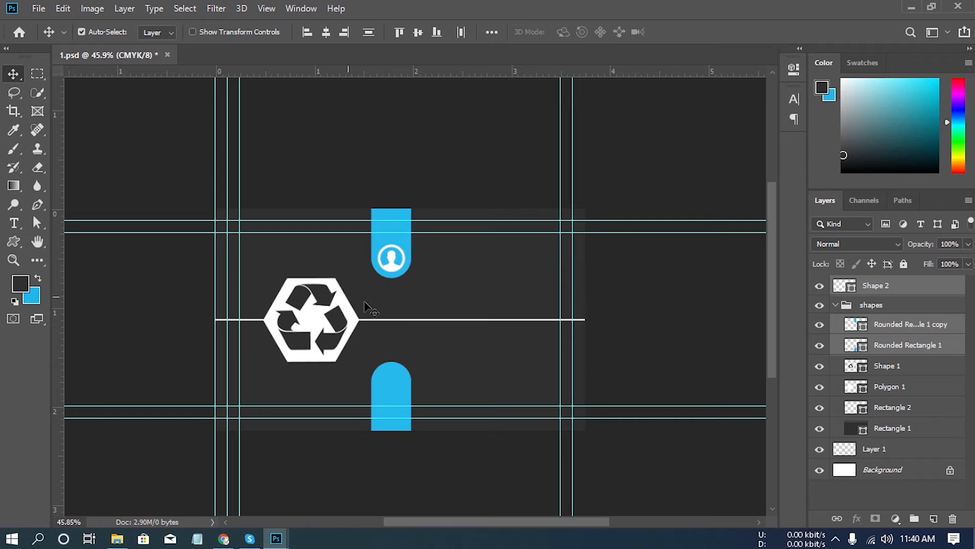
pyautogui.press('Right')
pyautogui.press('Right')
pyautogui.press('Right')
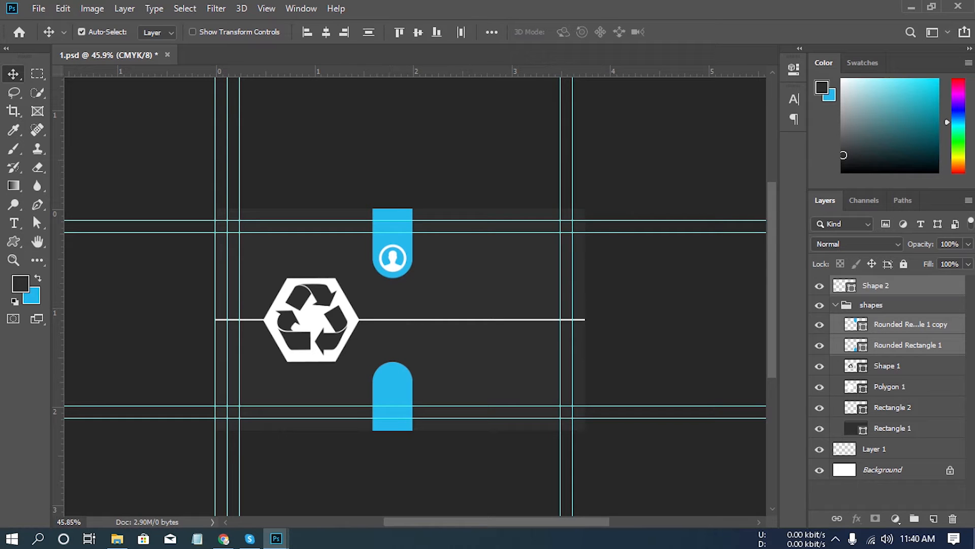
# - Add the cardholder's full name in 12 pt Montserrat Bold beside the person icon, on a new layer above Shape 2
pyautogui.click(917, 289)
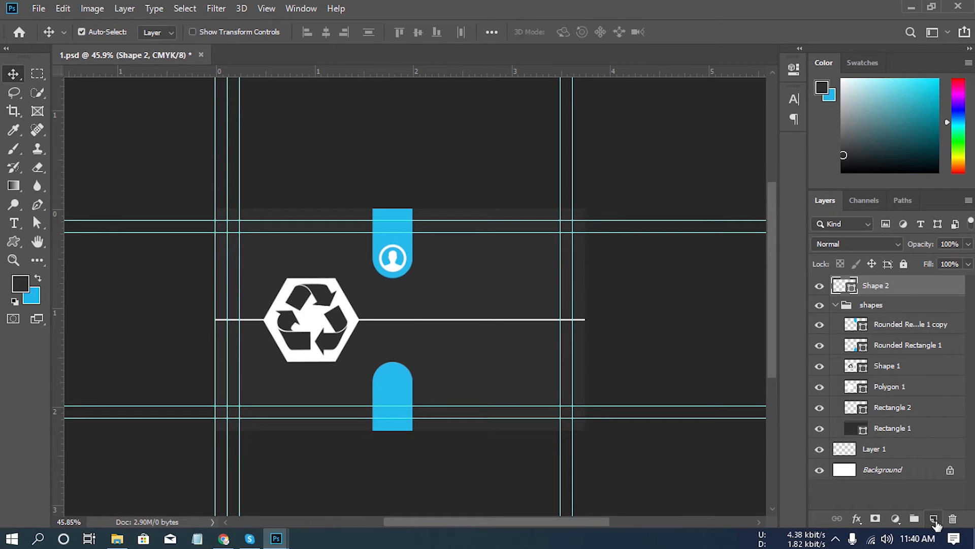
pyautogui.click(933, 519)
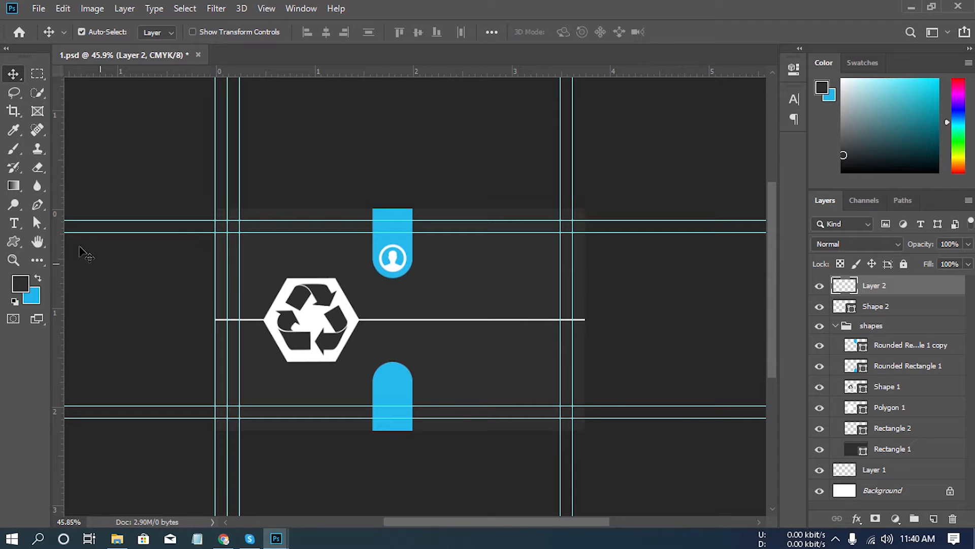
pyautogui.click(14, 224)
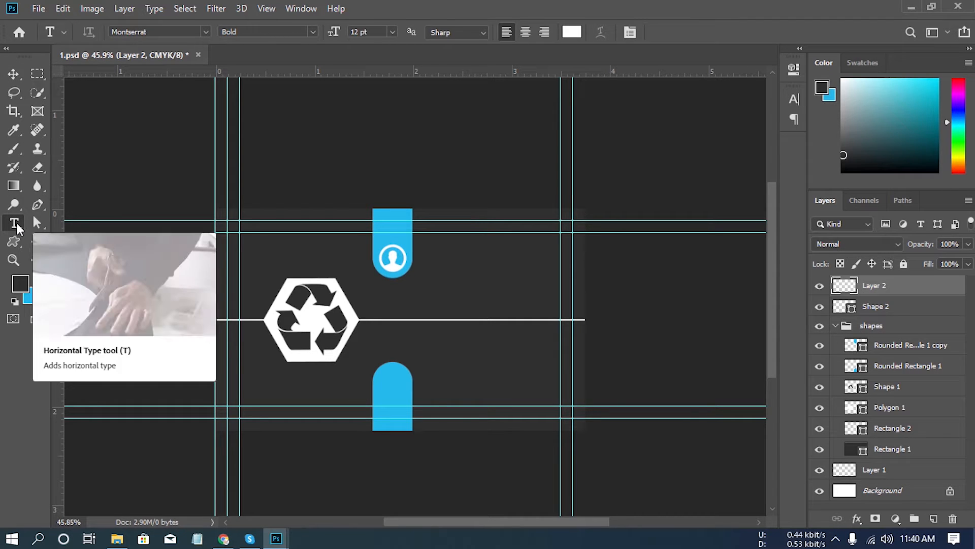
pyautogui.click(430, 260)
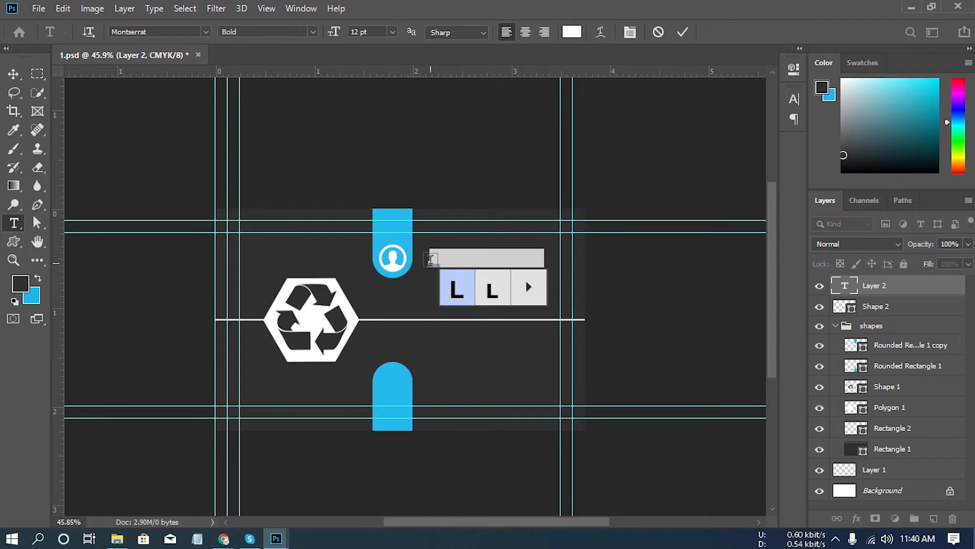
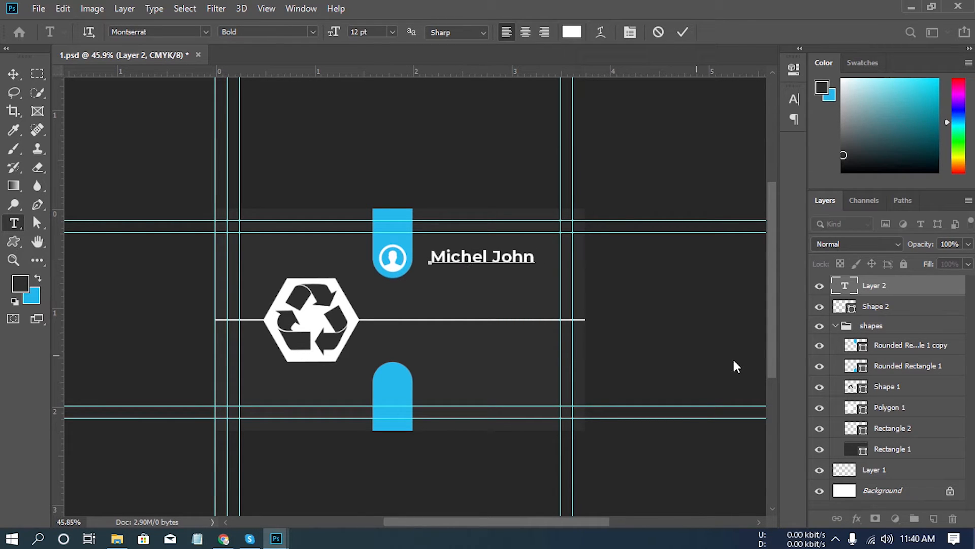
pyautogui.click(919, 288)
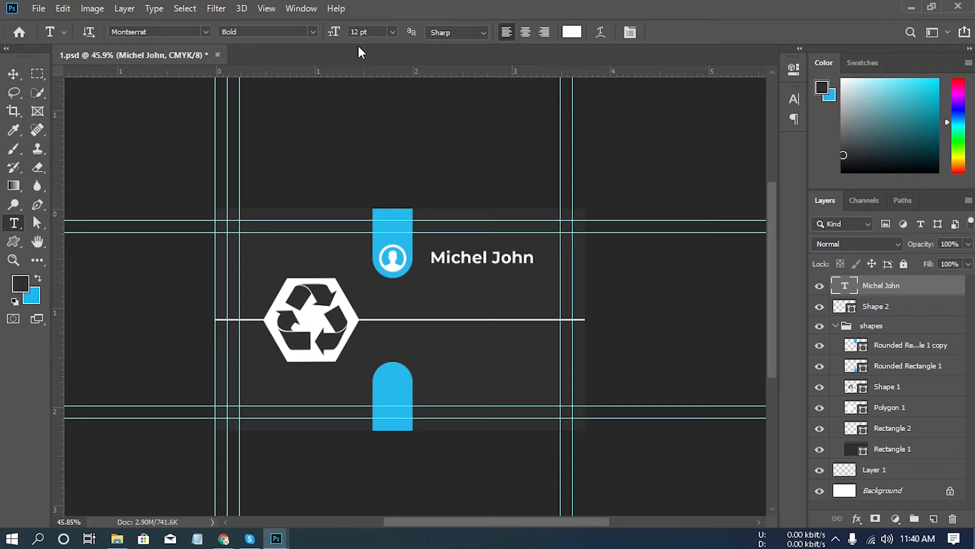
# - Change the surname in the name text to the Regular font style
pyautogui.click(528, 258)
pyautogui.moveTo(535, 258); pyautogui.dragTo(492, 258)
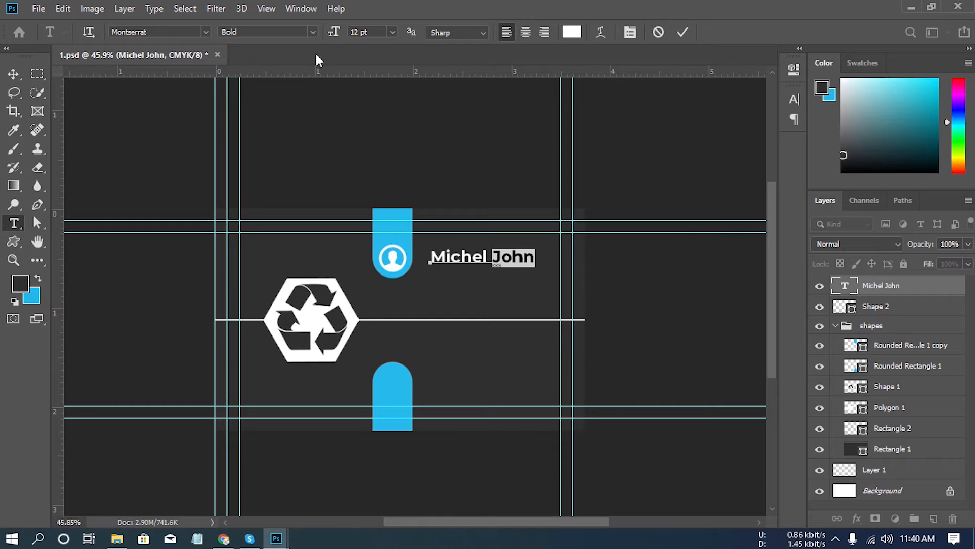
pyautogui.click(313, 31)
pyautogui.click(279, 44)
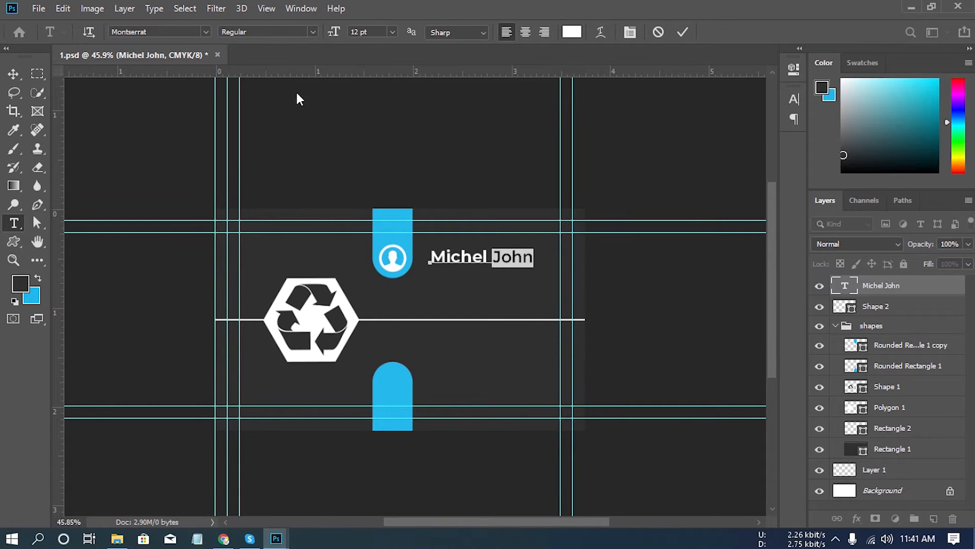
pyautogui.click(907, 289)
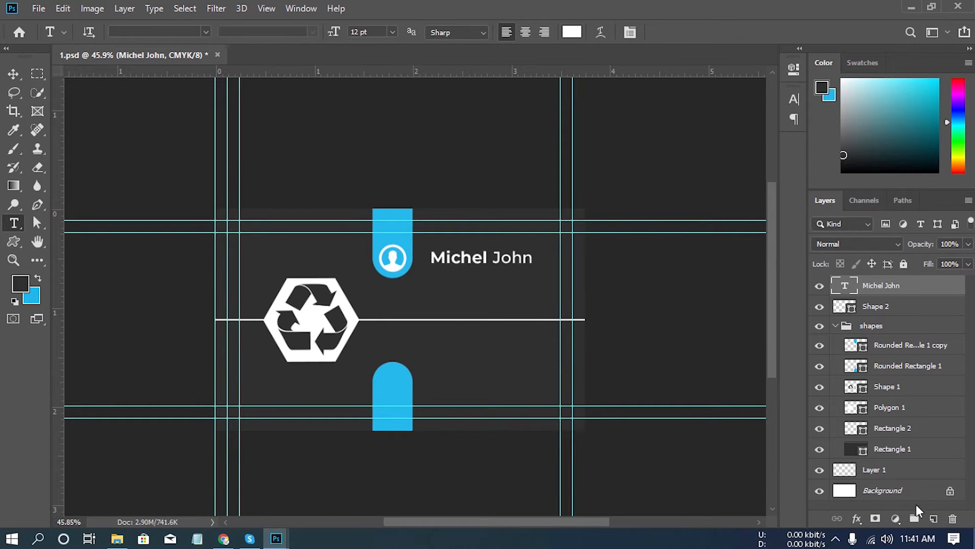
# - Add the text "Graphics Designer" in 6 pt Montserrat Regular below the name, on a new layer
pyautogui.click(934, 520)
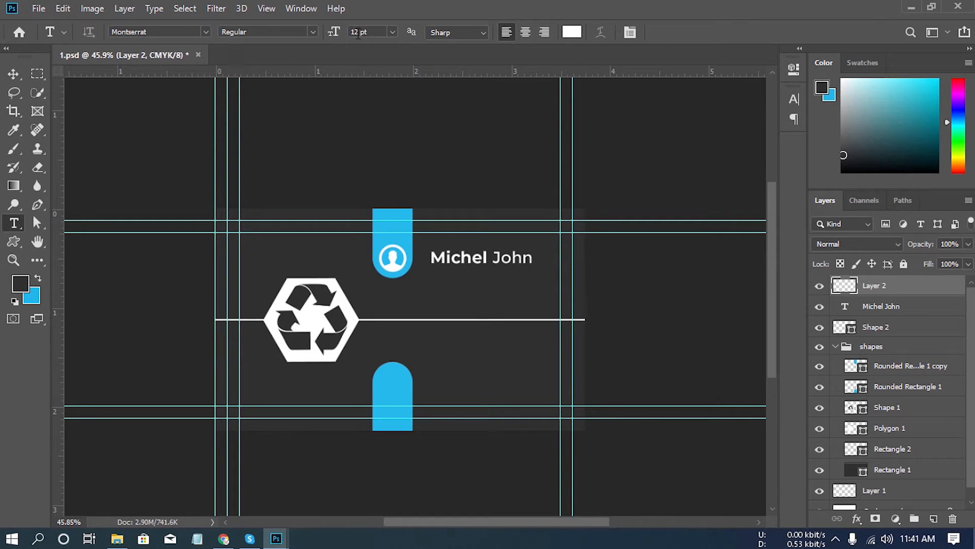
pyautogui.write('6')
pyautogui.press('Return')
pyautogui.click(436, 280)
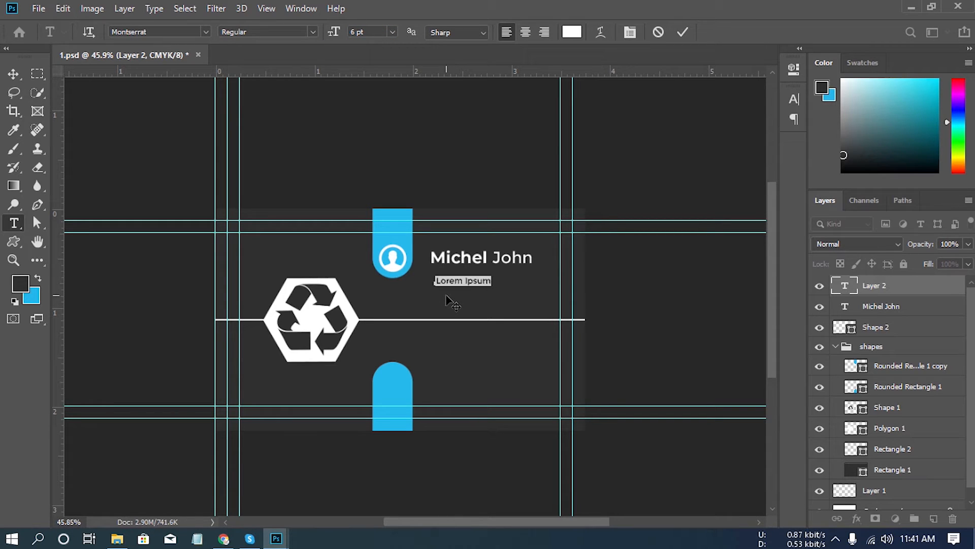
pyautogui.write('Graphics ')
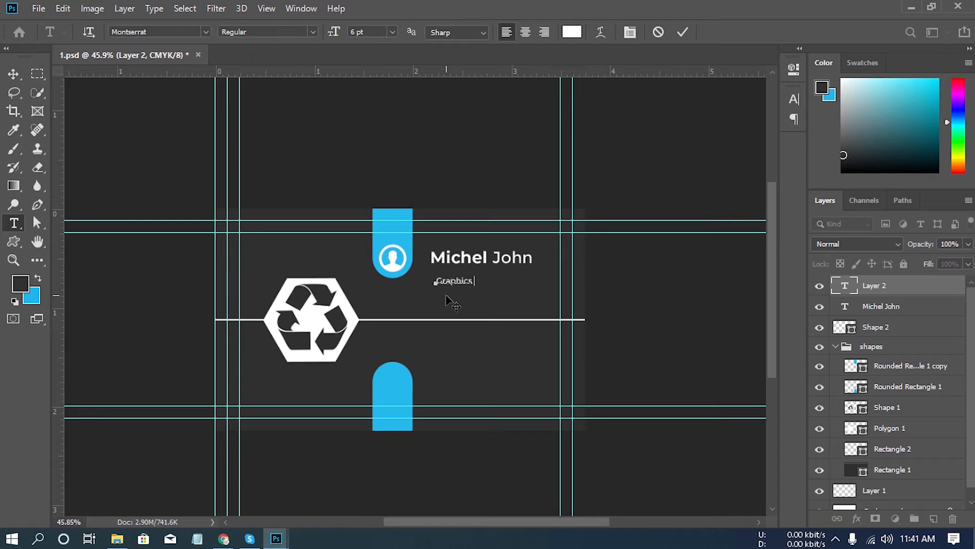
pyautogui.write('Designer')
pyautogui.click(885, 285)
# - Align the left edges of the name and job title, and move the job title up close beneath the name
pyautogui.keyDown('shift'); pyautogui.click(884, 307); pyautogui.keyUp('shift')
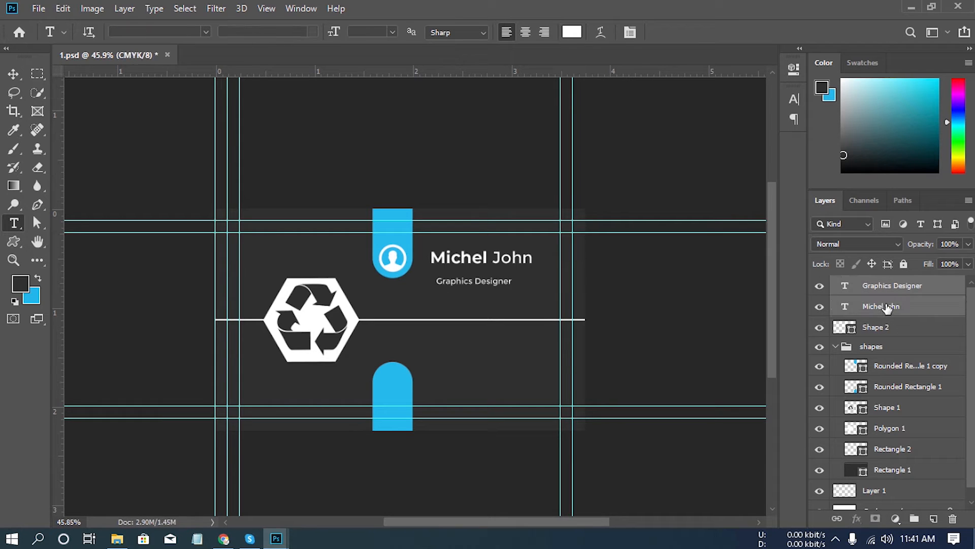
pyautogui.click(22, 77)
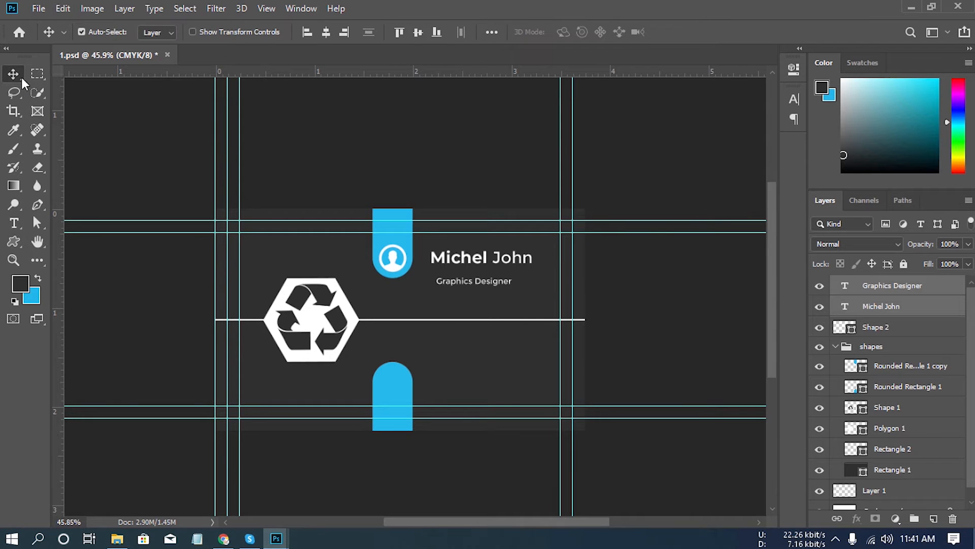
pyautogui.click(306, 32)
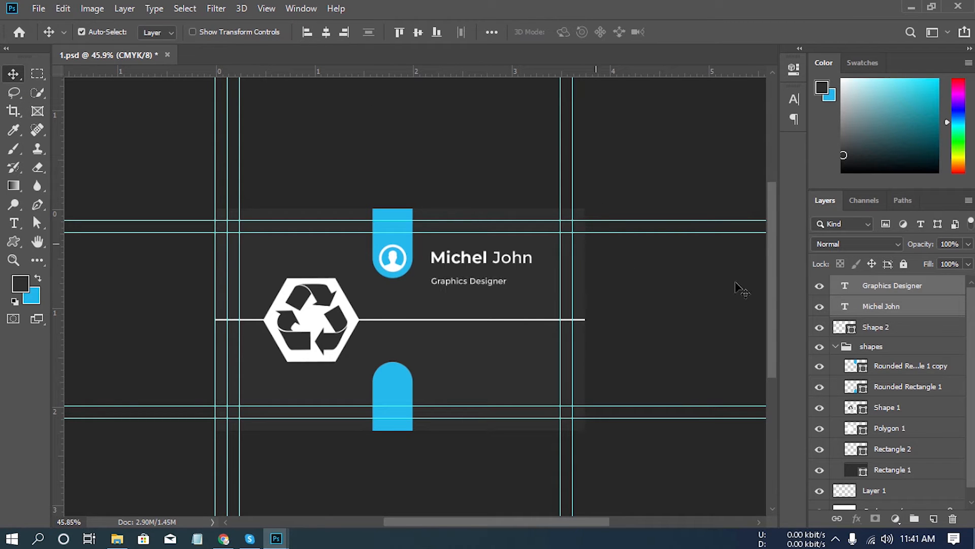
pyautogui.click(902, 288)
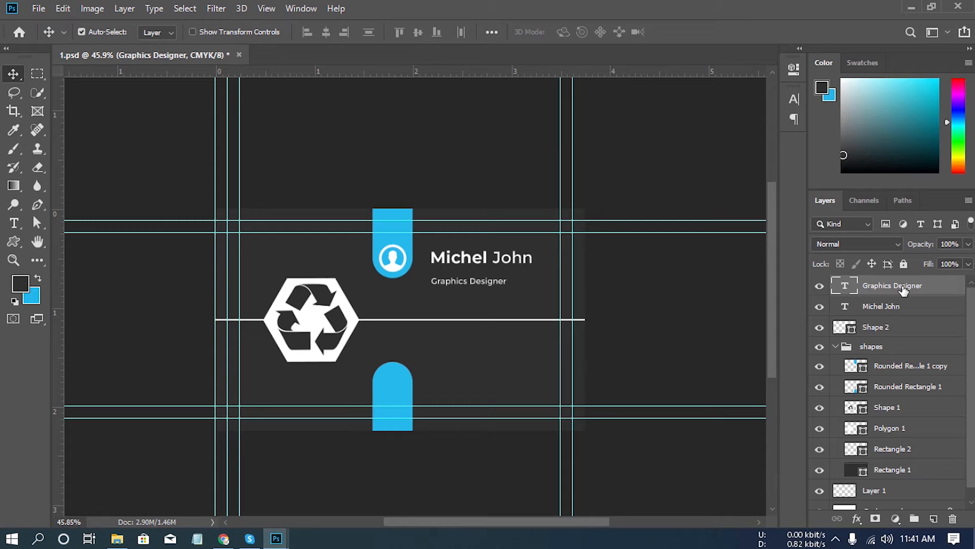
pyautogui.hotkey('shift', 'Up')
pyautogui.hotkey('shift', 'Up')
pyautogui.hotkey('shift', 'Up')
pyautogui.hotkey('shift', 'Up')
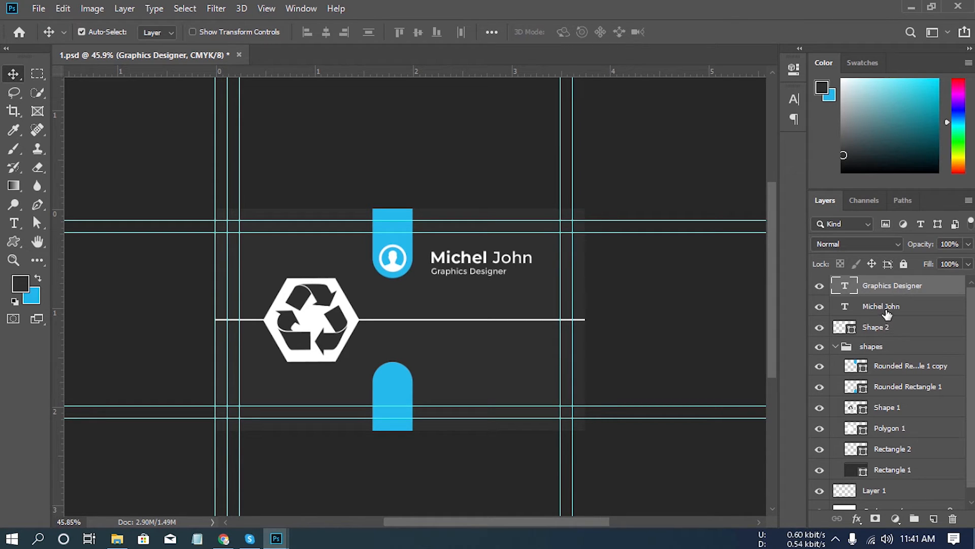
# - Nudge the name and job title together left and slightly up so they sit close beside the upper blue bar
pyautogui.keyDown('shift'); pyautogui.click(886, 308); pyautogui.keyUp('shift')
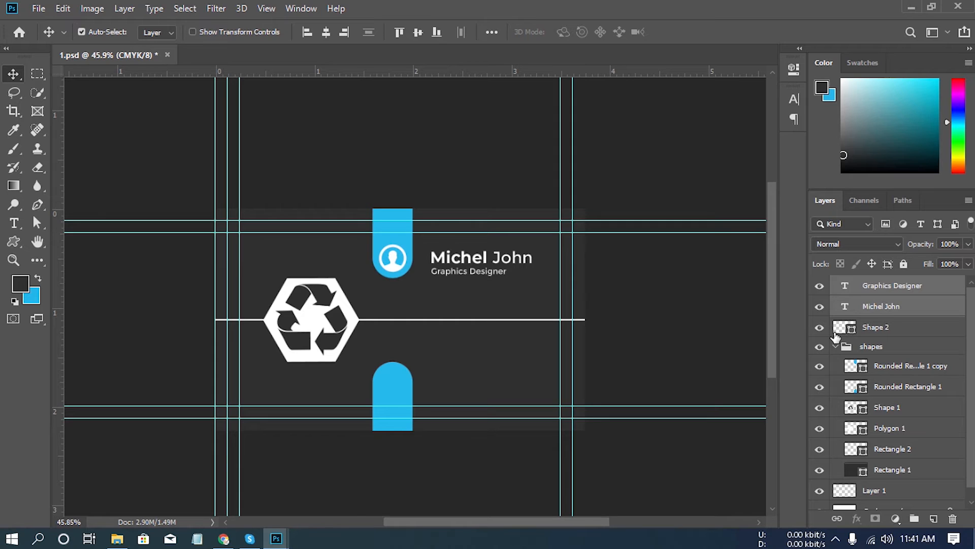
pyautogui.hotkey('shift', 'Left')
pyautogui.hotkey('shift', 'Left')
pyautogui.hotkey('shift', 'Left')
pyautogui.hotkey('shift', 'Left')
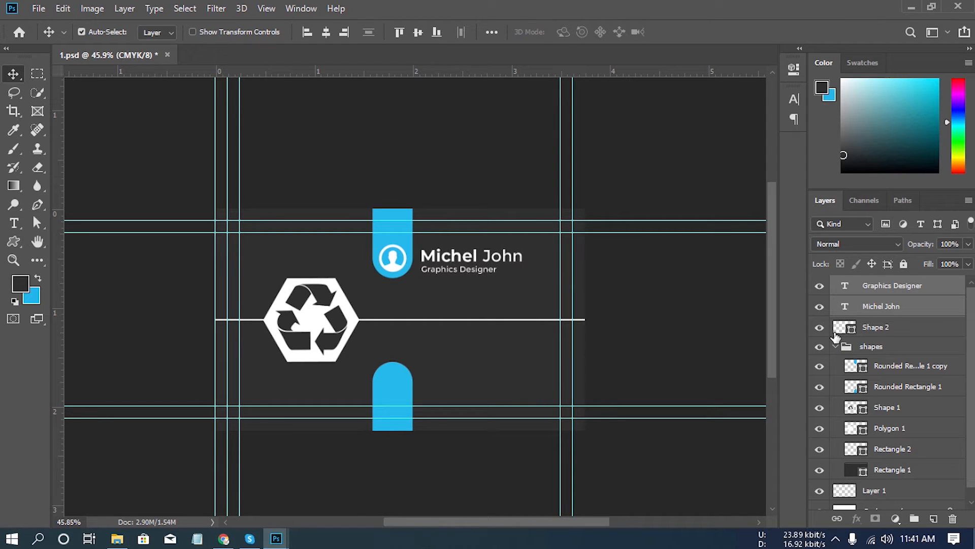
pyautogui.press('Up')
pyautogui.press('Up')
pyautogui.press('Up')
pyautogui.press('Up')
pyautogui.press('Up')
pyautogui.press('Up')
pyautogui.press('Up')
pyautogui.press('Up')
pyautogui.press('Left')
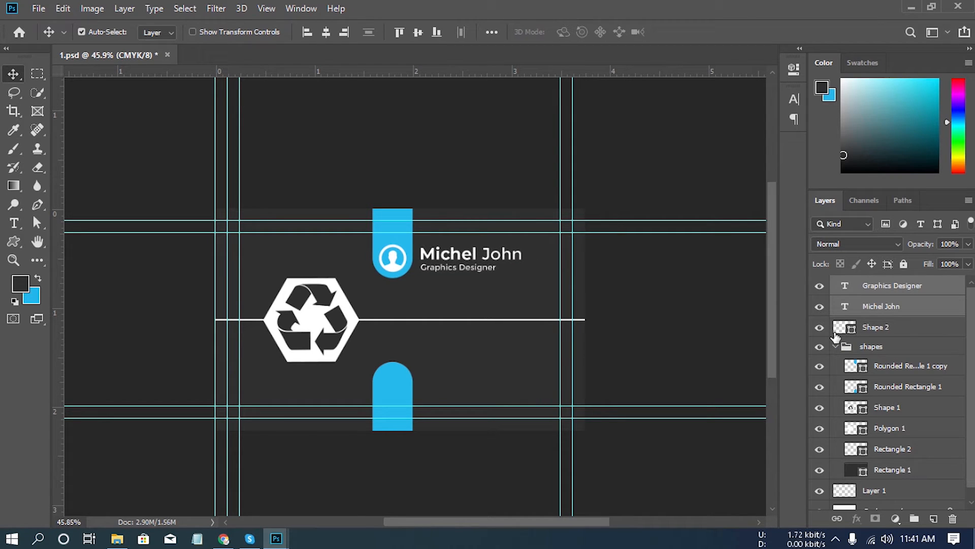
pyautogui.press('Right')
pyautogui.press('Right')
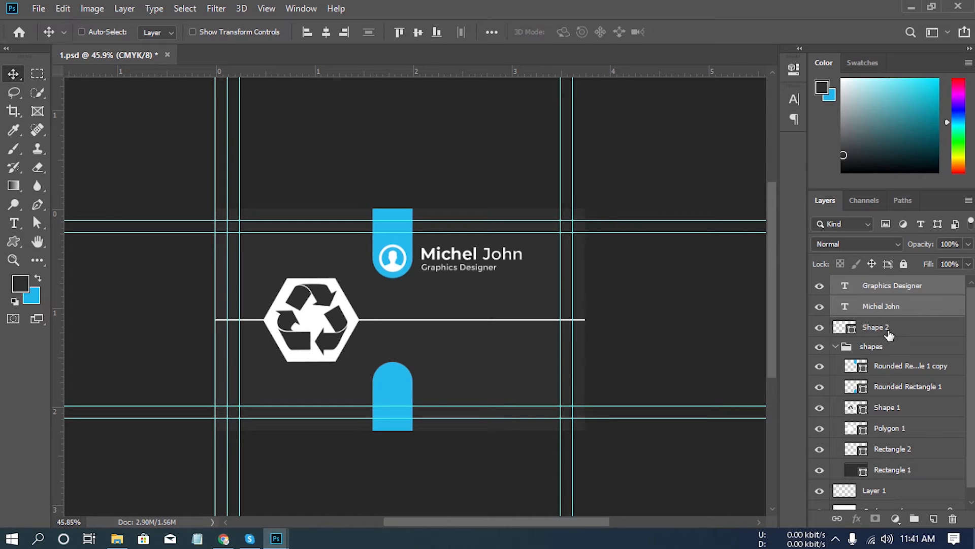
# - Group the person icon with the name and job title layers and name the group "name"
pyautogui.keyDown('ctrl'); pyautogui.click(889, 333); pyautogui.keyUp('ctrl')
pyautogui.hotkey('ctrl', 'g')
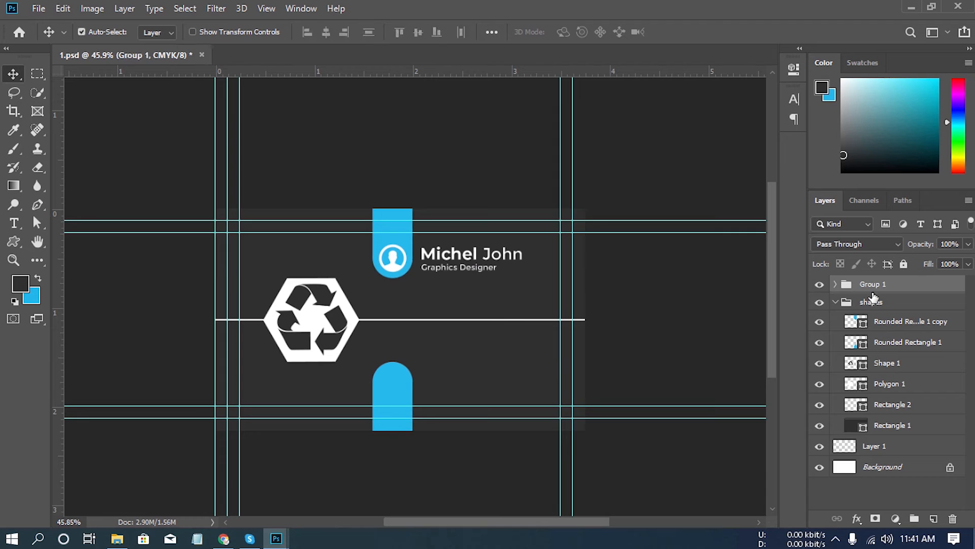
pyautogui.doubleClick(874, 284)
pyautogui.write('name')
pyautogui.press('Return')
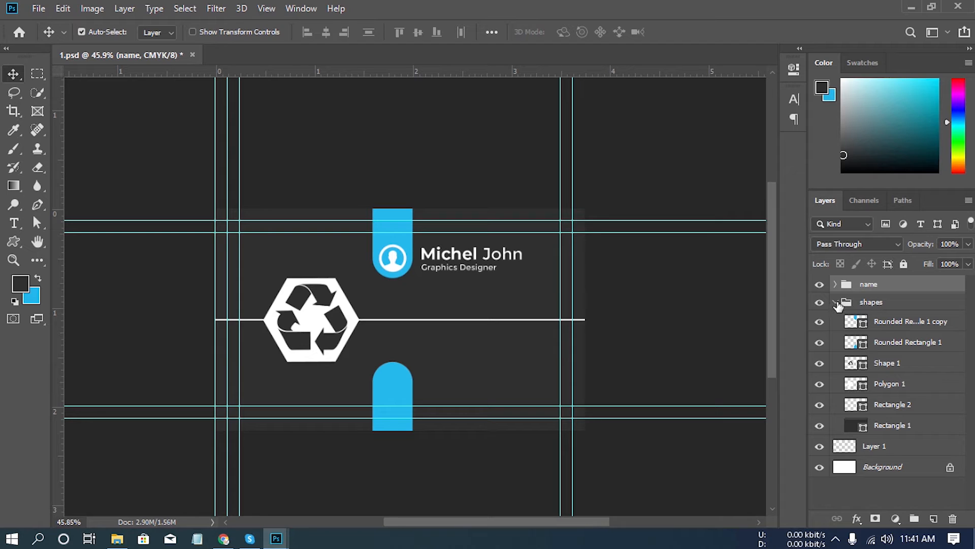
# - Collapse the shapes group and duplicate the "name" group
pyautogui.click(835, 302)
pyautogui.moveTo(914, 290); pyautogui.dragTo(934, 517)
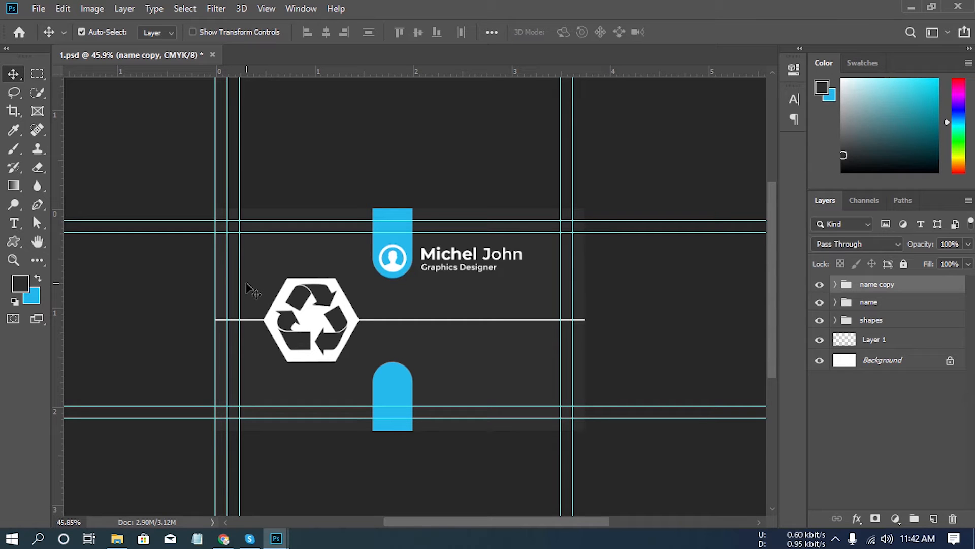
# - Move the duplicated name group down so its icon and text sit directly beneath the original name block
pyautogui.hotkey('shift', 'Down')
pyautogui.hotkey('shift', 'Down')
pyautogui.hotkey('shift', 'Down')
pyautogui.hotkey('shift', 'Down')
pyautogui.hotkey('shift', 'Down')
pyautogui.hotkey('shift', 'Down')
pyautogui.hotkey('shift', 'Down')
pyautogui.hotkey('shift', 'Down')
pyautogui.hotkey('shift', 'Down')
pyautogui.hotkey('shift', 'Down')
pyautogui.hotkey('shift', 'Down')
pyautogui.hotkey('shift', 'Down')
pyautogui.hotkey('shift', 'Down')
pyautogui.hotkey('shift', 'Down')
pyautogui.hotkey('shift', 'Down')
pyautogui.hotkey('shift', 'Down')
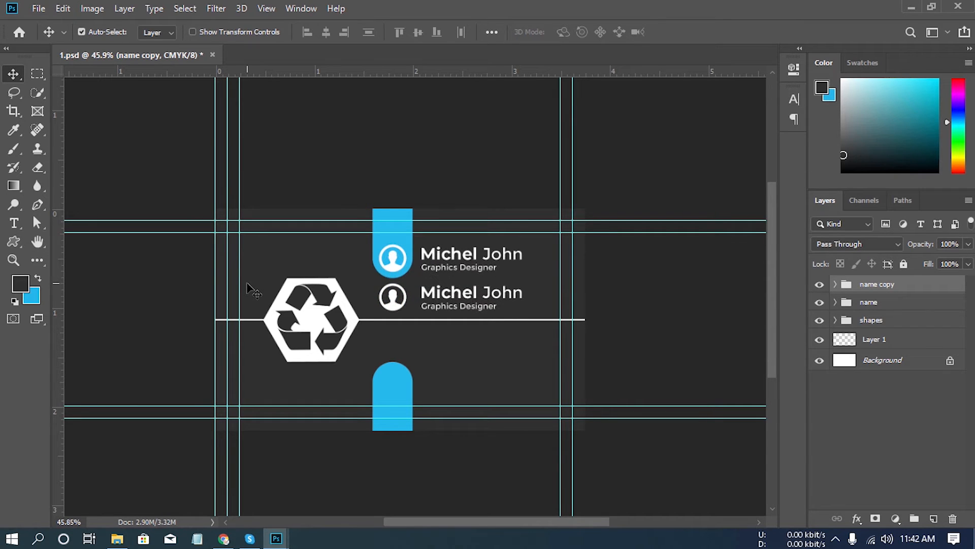
pyautogui.press('Down')
pyautogui.press('Down')
pyautogui.press('Down')
pyautogui.press('Down')
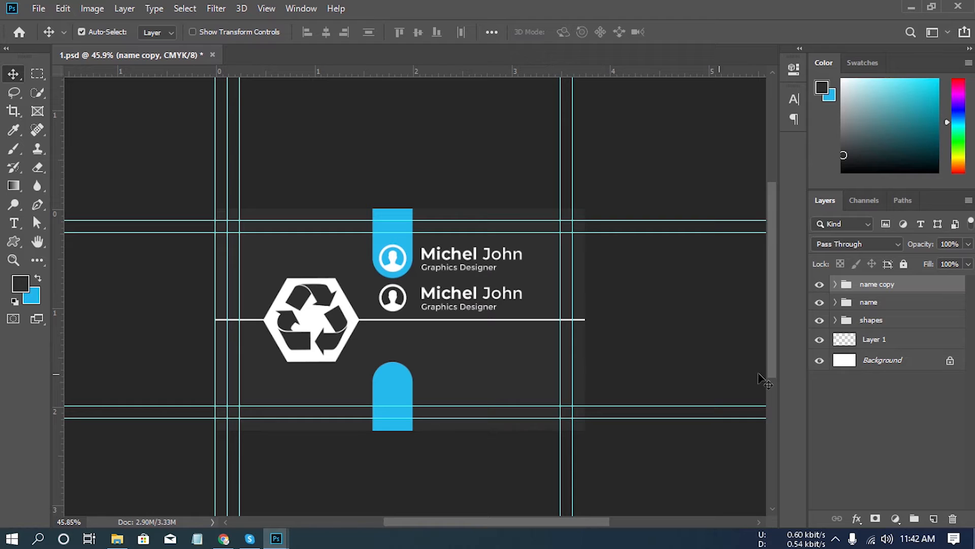
# - Rename the duplicated name group as "phone"
pyautogui.doubleClick(882, 285)
pyautogui.write('d')
pyautogui.press('Return')
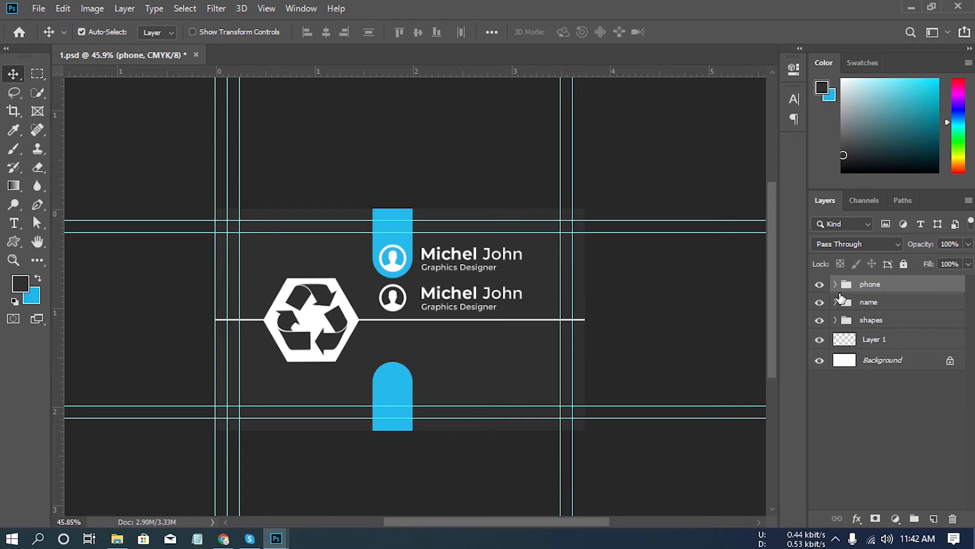
# - Draw a telephone custom shape about 73 × 51 px over the phone group's person icon on a new layer and fill it white (#ffffff)
pyautogui.click(835, 285)
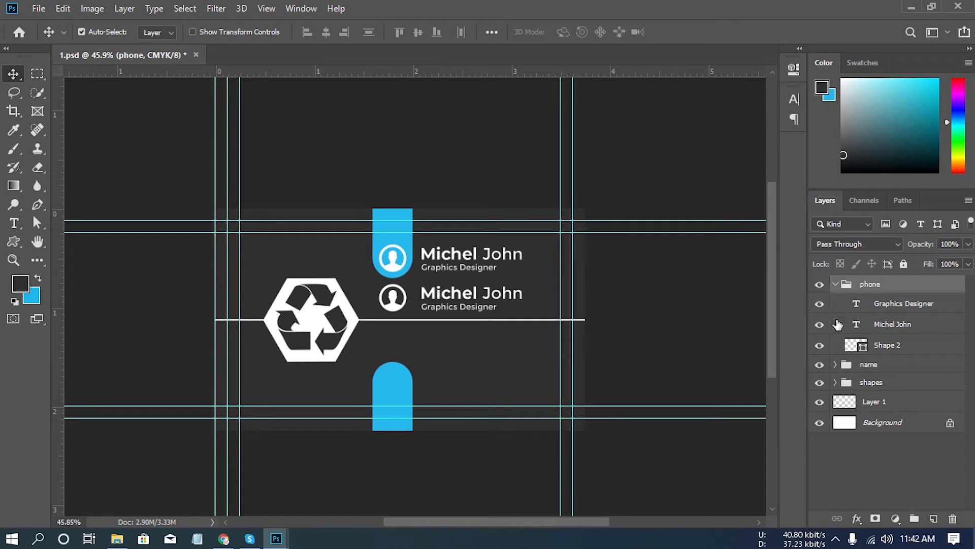
pyautogui.click(893, 347)
pyautogui.click(820, 346)
pyautogui.click(820, 346)
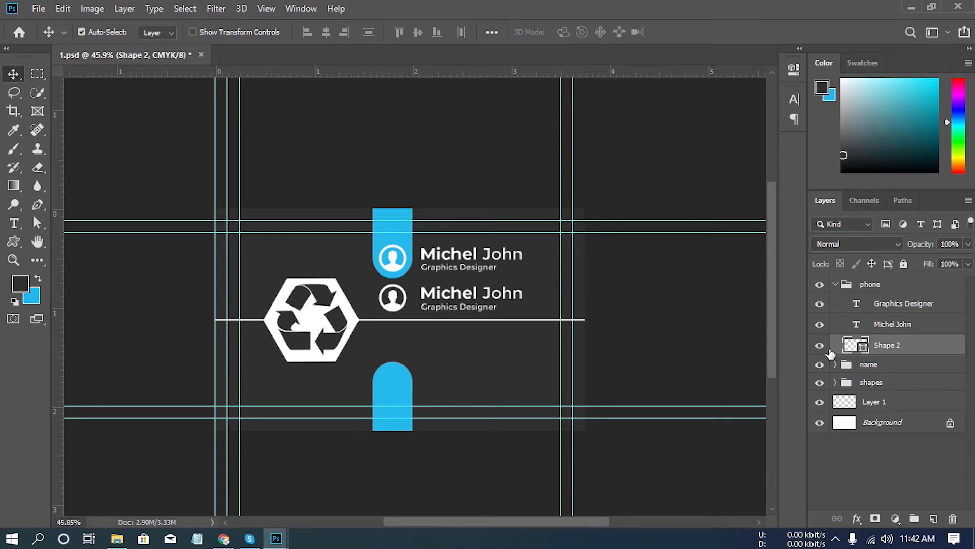
pyautogui.click(935, 519)
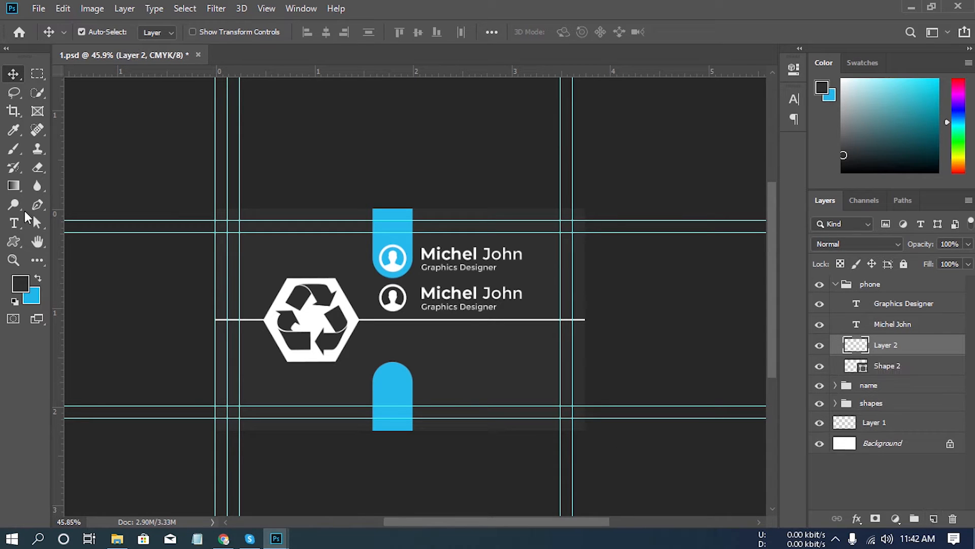
pyautogui.click(13, 241)
pyautogui.click(580, 32)
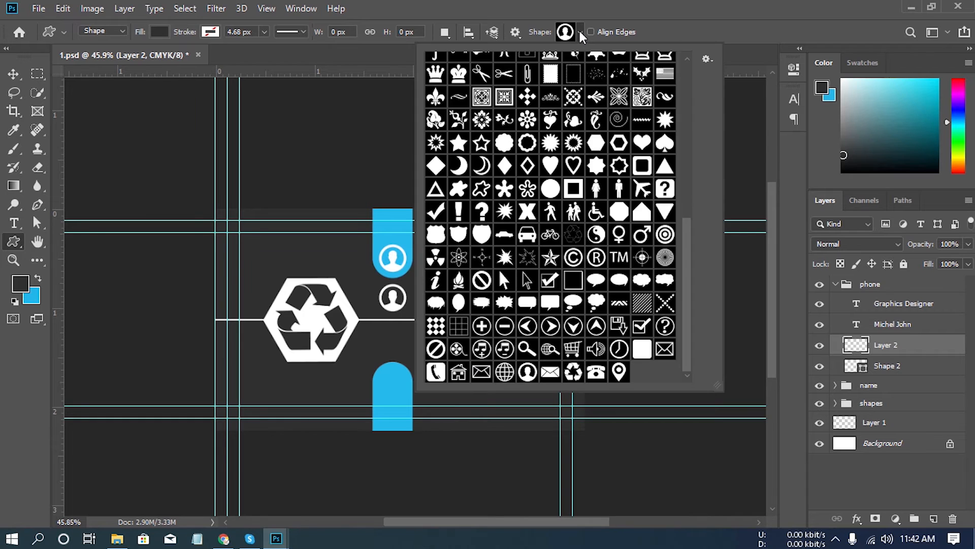
pyautogui.click(594, 373)
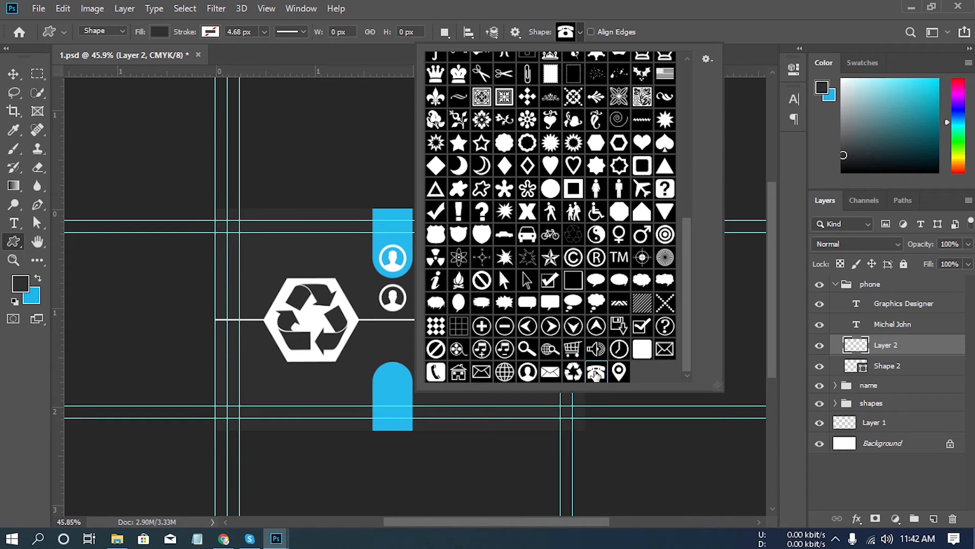
pyautogui.click(625, 10)
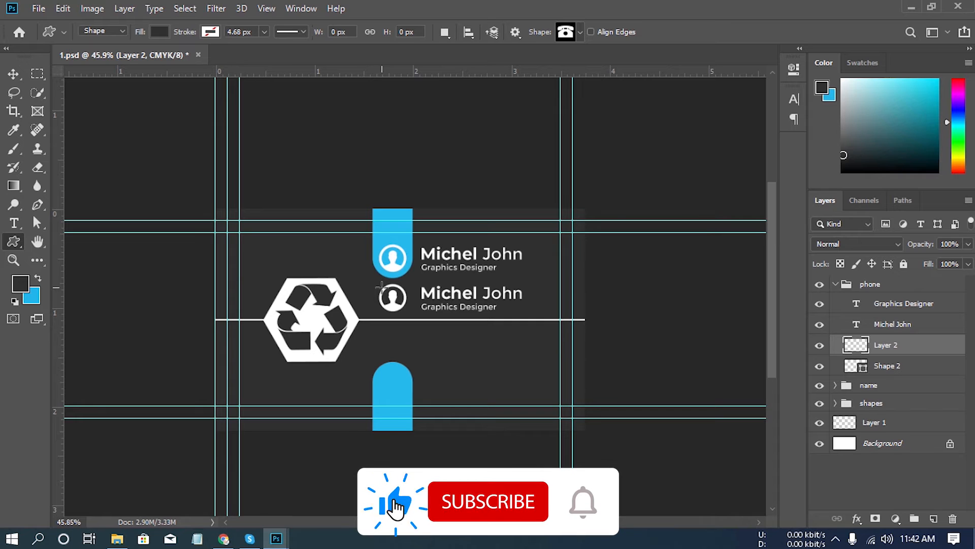
pyautogui.moveTo(381, 288); pyautogui.dragTo(405, 317)
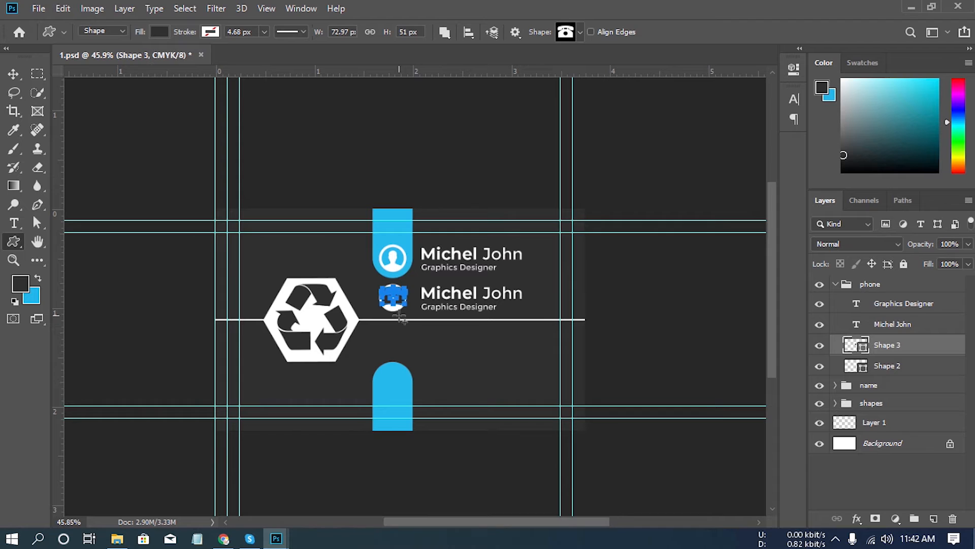
pyautogui.doubleClick(863, 350)
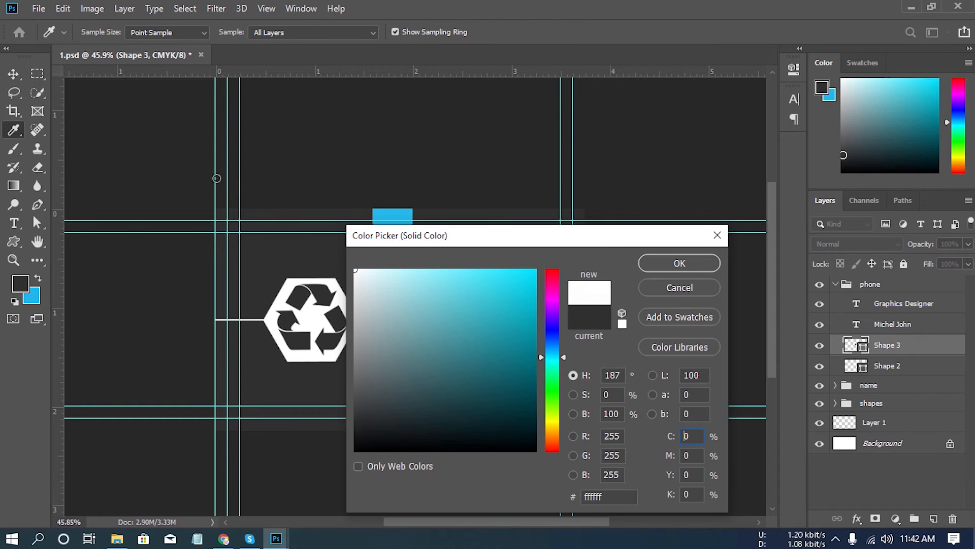
pyautogui.click(681, 264)
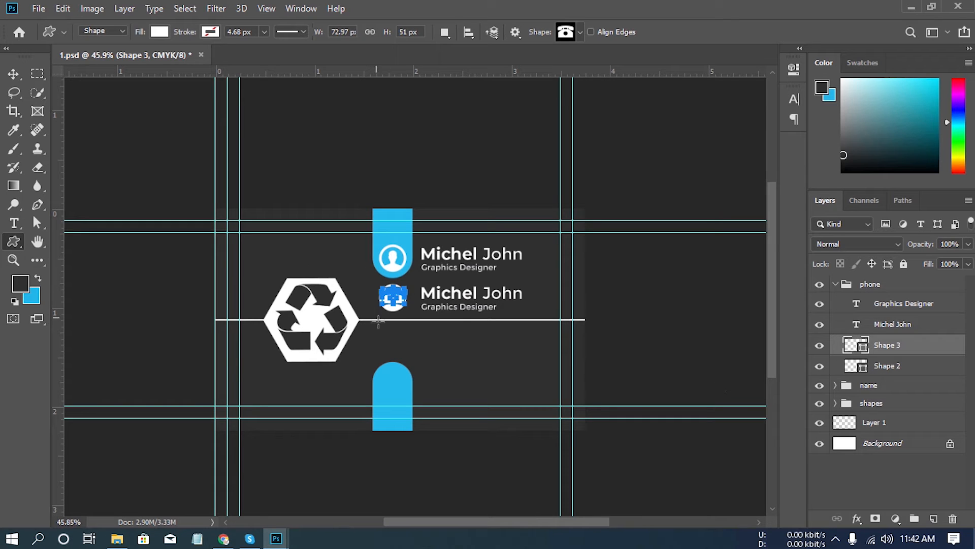
# - Delete the person icon and the full-name text layer from the phone group
pyautogui.click(13, 74)
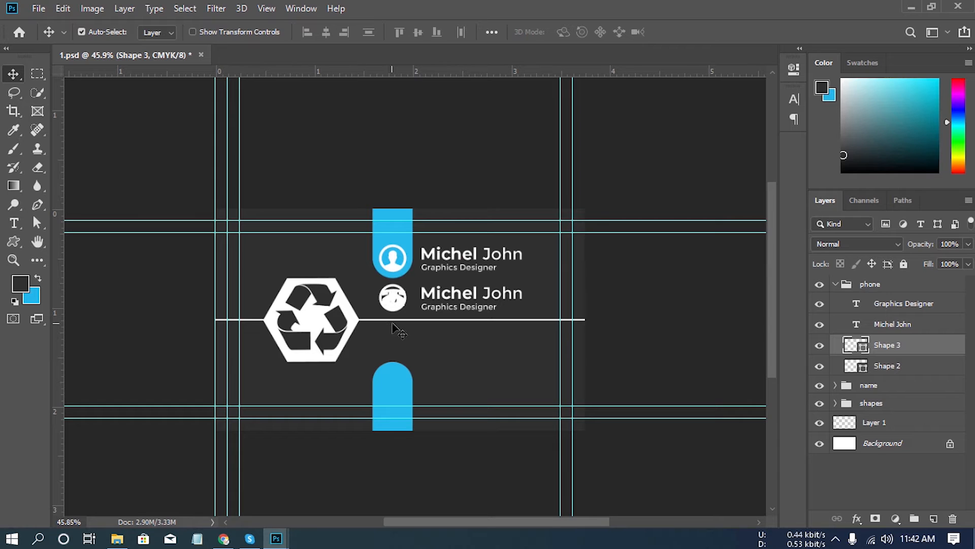
pyautogui.moveTo(889, 366); pyautogui.dragTo(950, 515)
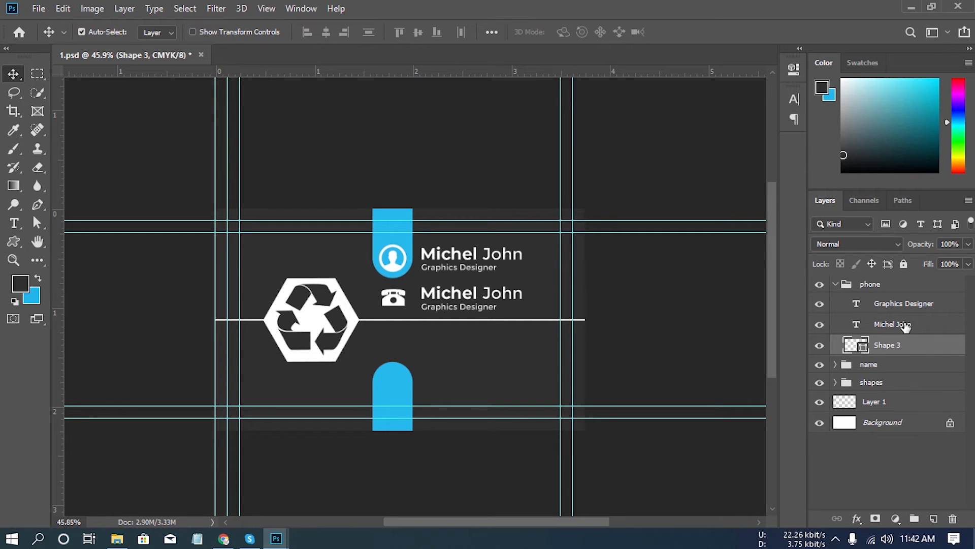
pyautogui.moveTo(904, 326); pyautogui.dragTo(952, 516)
# - Replace the job title text in the phone group with the phone number
pyautogui.click(909, 305)
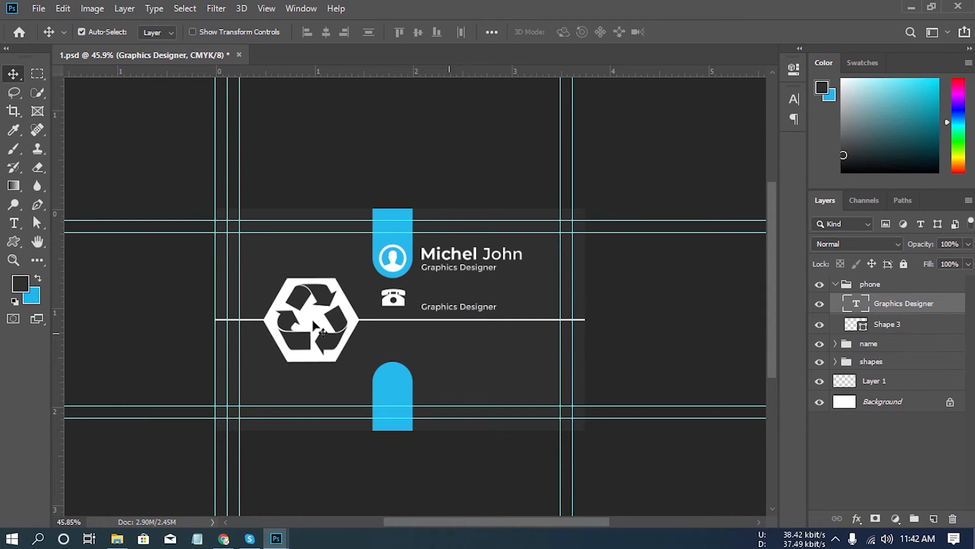
pyautogui.click(14, 223)
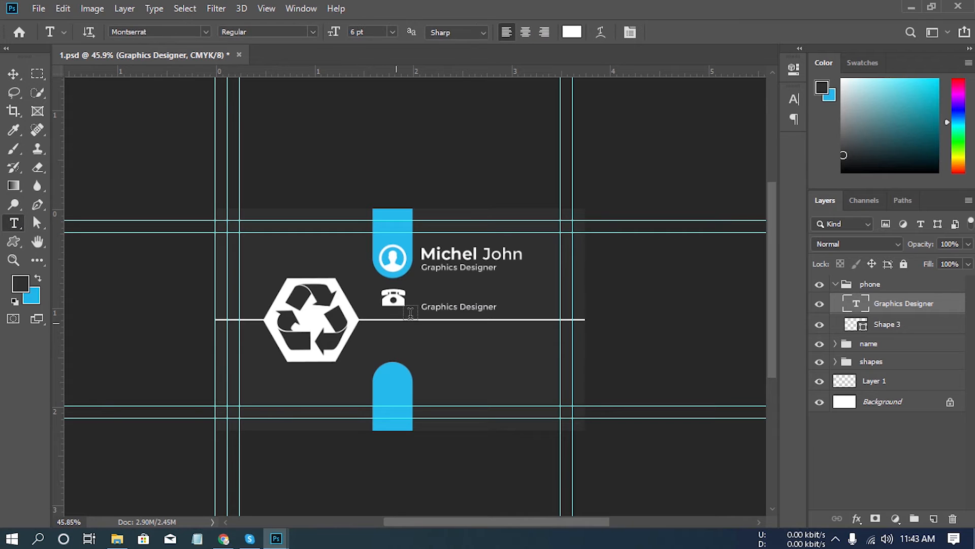
pyautogui.click(444, 308)
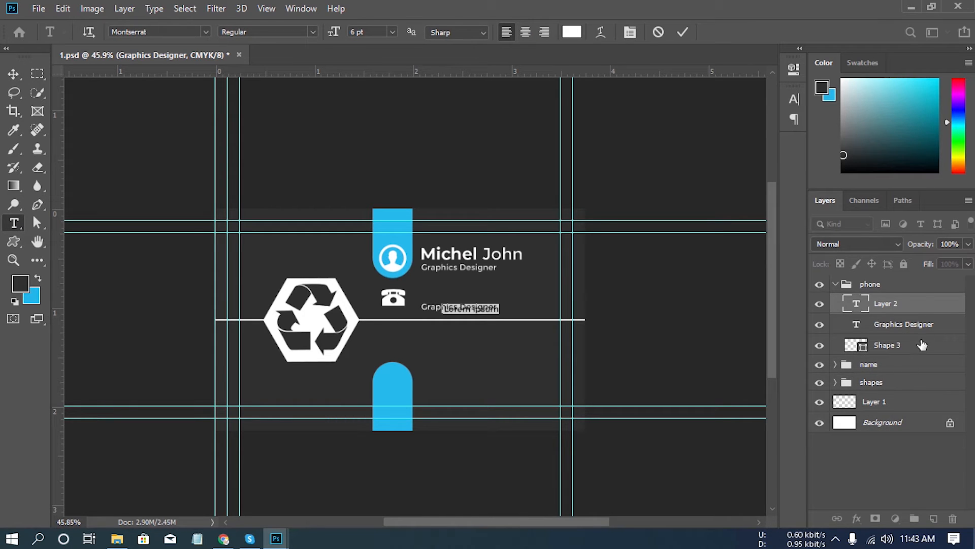
pyautogui.moveTo(932, 305); pyautogui.dragTo(953, 519)
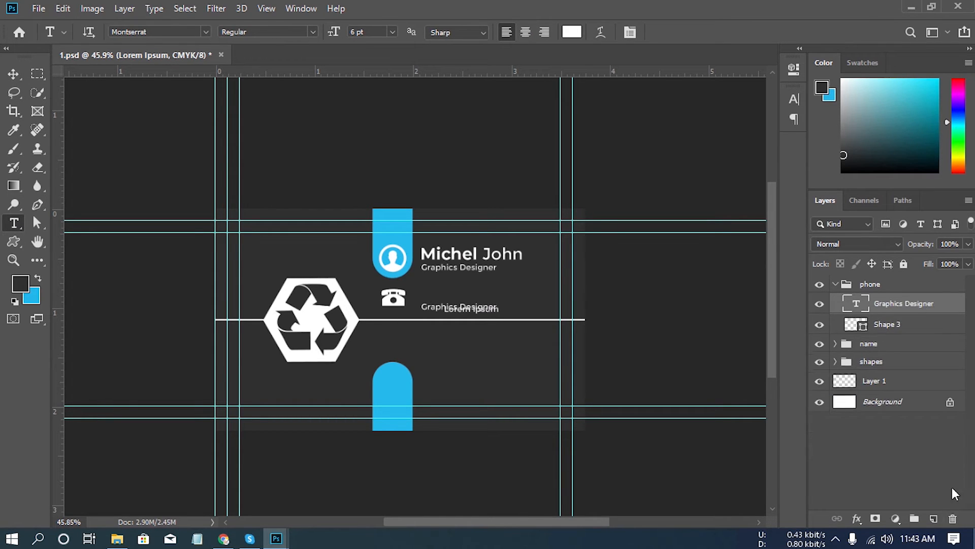
pyautogui.click(445, 307)
pyautogui.hotkey('ctrl', 'a')
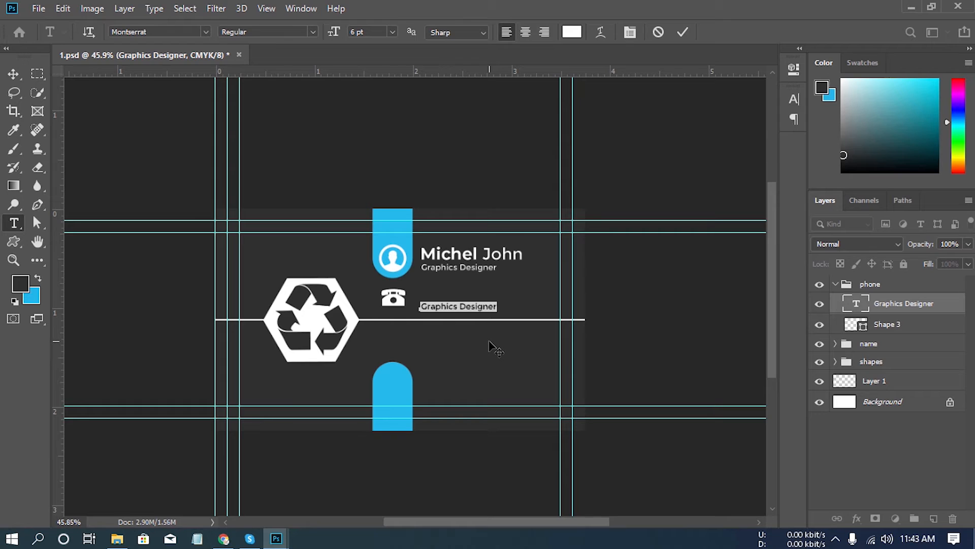
pyautogui.press('BackSpace')
pyautogui.write('+012 34')
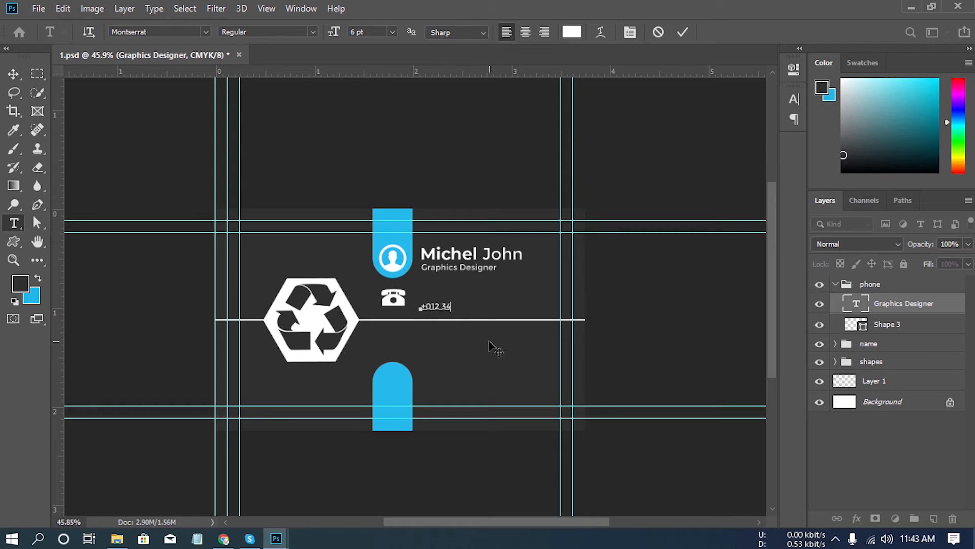
pyautogui.write('5 6789')
# - Duplicate the phone number text, move the copy up to form a line above the original, and collapse the phone group
pyautogui.moveTo(936, 308); pyautogui.dragTo(933, 515)
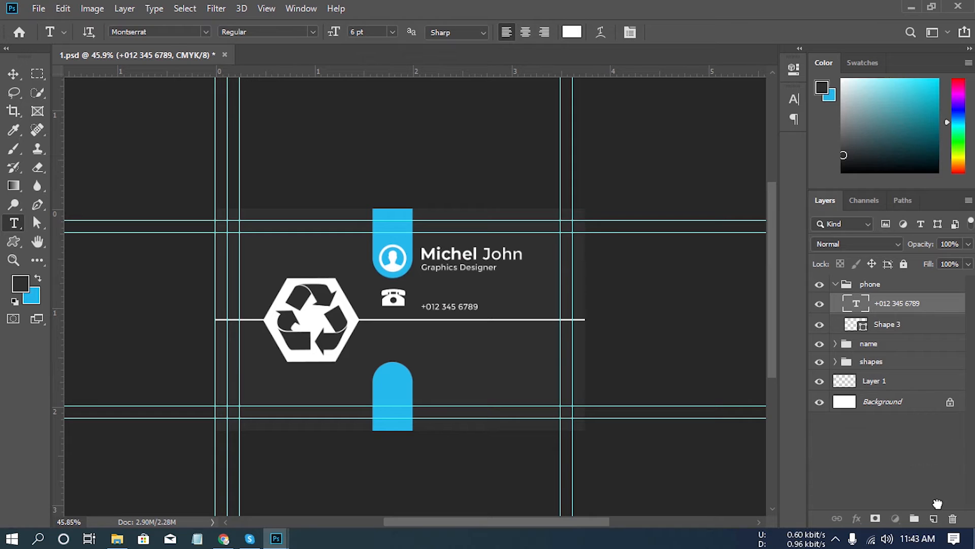
pyautogui.click(9, 76)
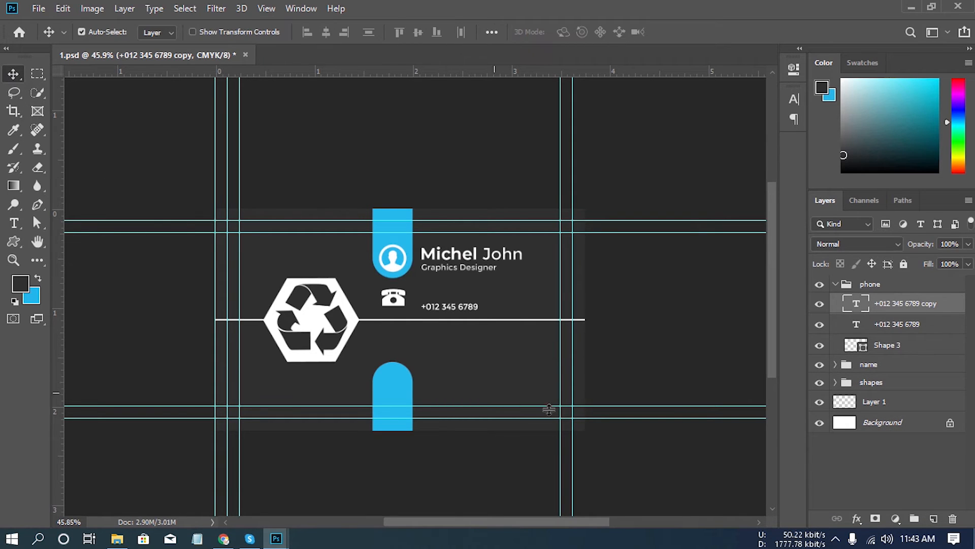
pyautogui.hotkey('shift', 'Up')
pyautogui.hotkey('shift', 'Up')
pyautogui.hotkey('shift', 'Up')
pyautogui.hotkey('shift', 'Up')
pyautogui.hotkey('shift', 'Up')
pyautogui.hotkey('shift', 'Up')
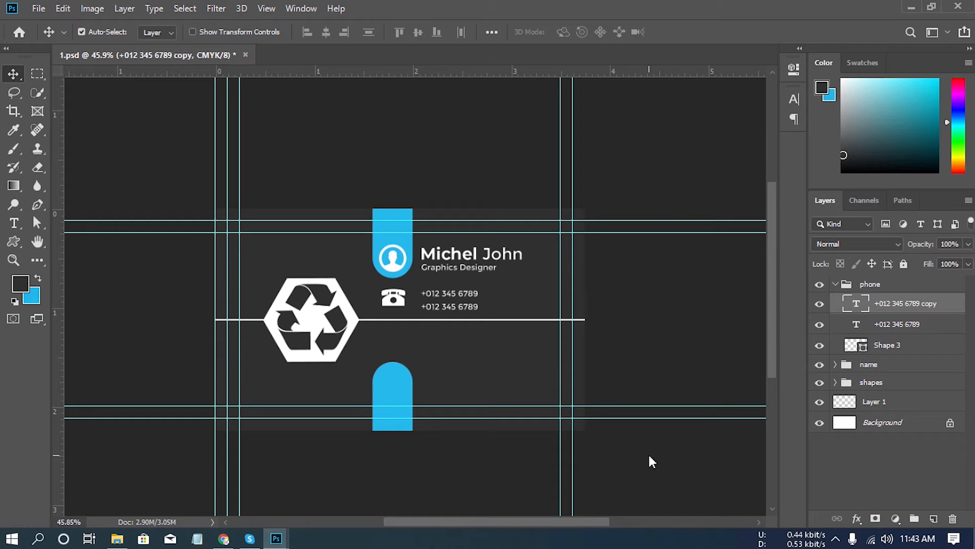
pyautogui.press('Up')
pyautogui.click(835, 284)
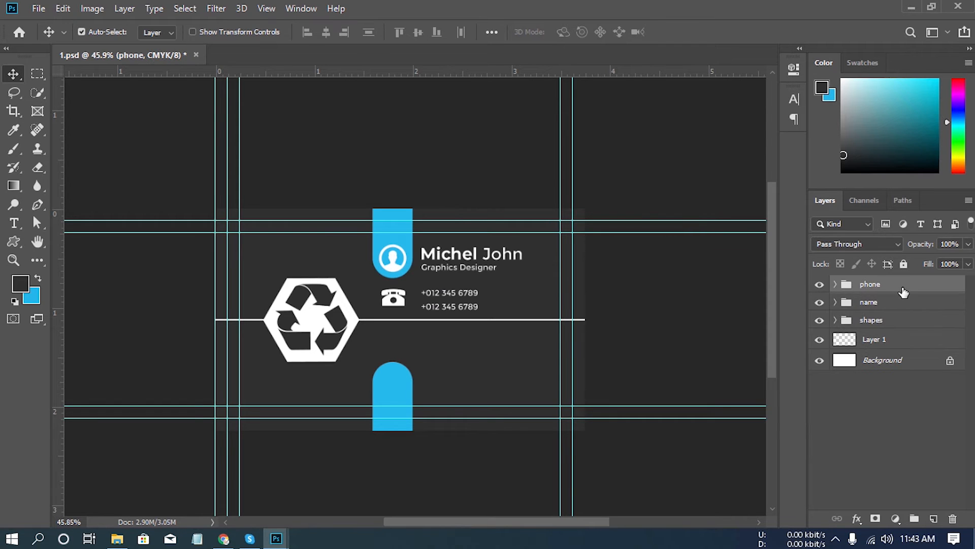
pyautogui.moveTo(904, 291); pyautogui.dragTo(933, 518)
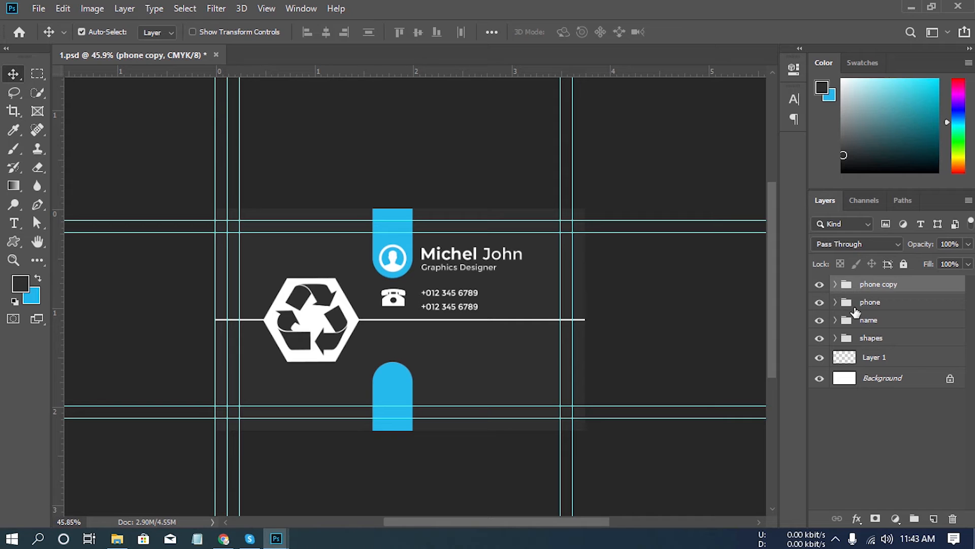
pyautogui.moveTo(917, 284); pyautogui.dragTo(953, 517)
pyautogui.click(835, 284)
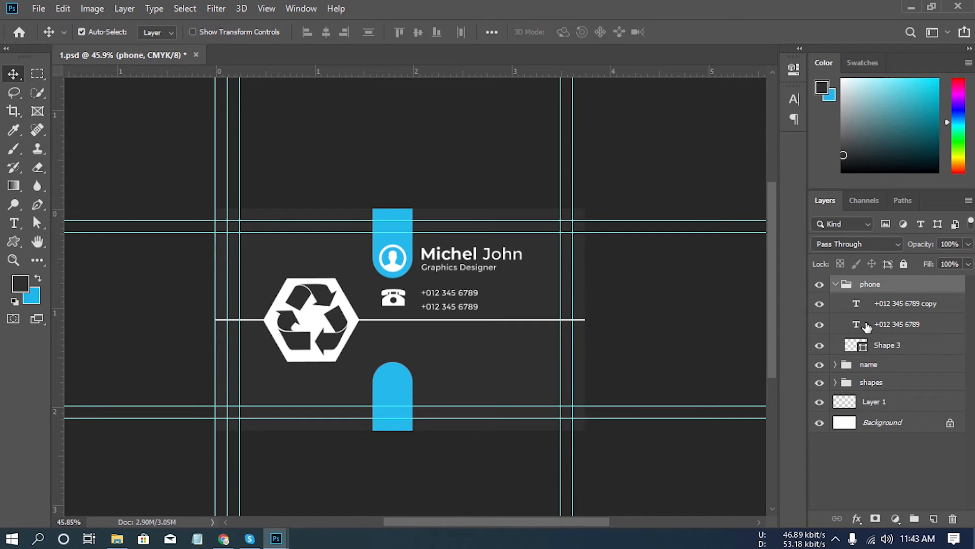
pyautogui.click(894, 348)
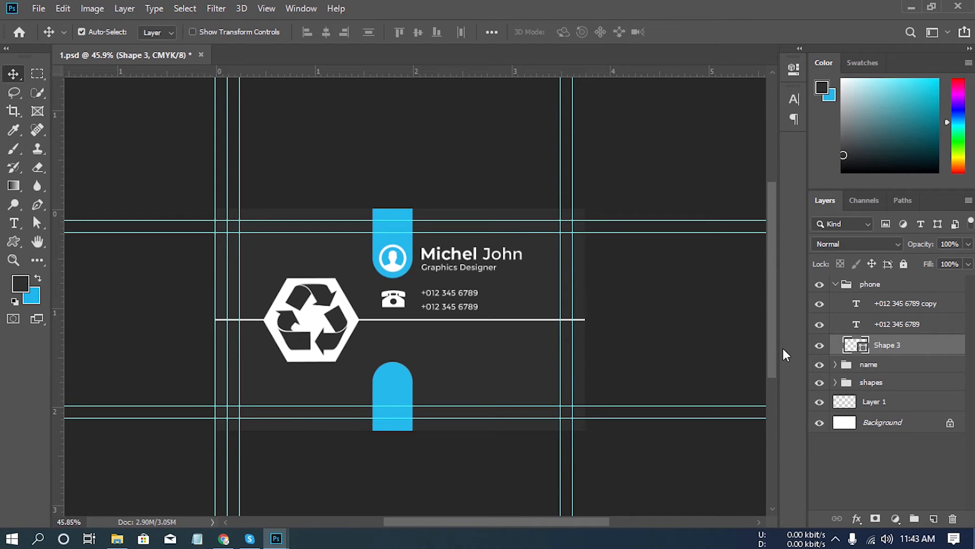
pyautogui.click(835, 284)
# - Duplicate the phone group and move the copy down below the white horizontal line, just above the lower blue bar
pyautogui.moveTo(907, 290); pyautogui.dragTo(934, 518)
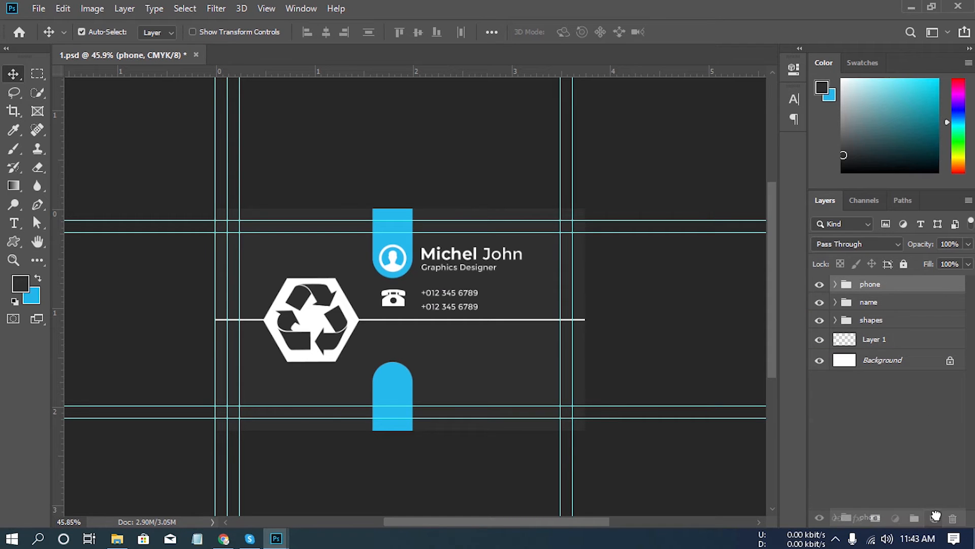
pyautogui.hotkey('shift', 'Down')
pyautogui.hotkey('shift', 'Down')
pyautogui.hotkey('shift', 'Down')
pyautogui.hotkey('shift', 'Down')
pyautogui.hotkey('shift', 'Down')
pyautogui.hotkey('shift', 'Down')
pyautogui.hotkey('shift', 'Down')
pyautogui.hotkey('shift', 'Down')
pyautogui.hotkey('shift', 'Down')
pyautogui.hotkey('shift', 'Down')
pyautogui.hotkey('shift', 'Down')
pyautogui.hotkey('shift', 'Down')
pyautogui.hotkey('shift', 'Down')
pyautogui.hotkey('shift', 'Down')
pyautogui.hotkey('shift', 'Down')
pyautogui.hotkey('shift', 'Down')
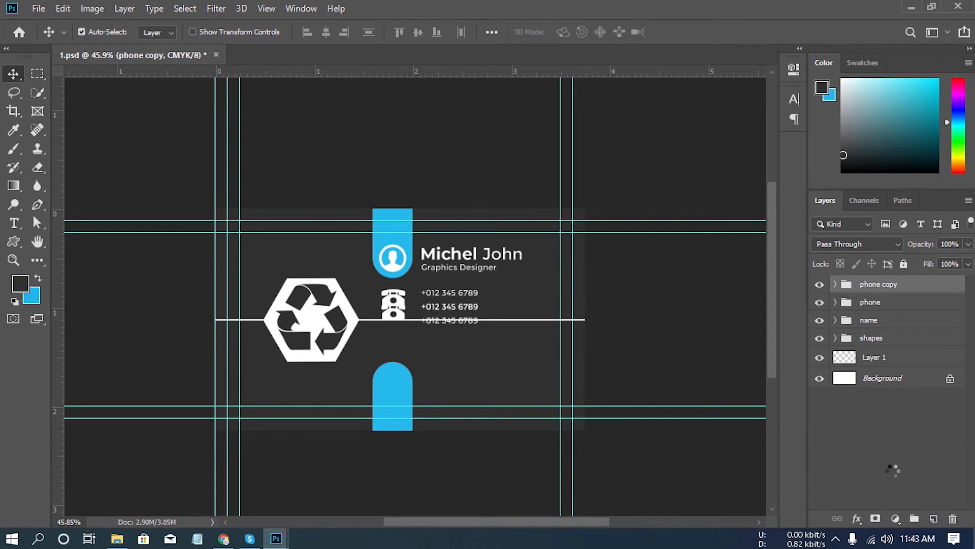
pyautogui.press('Down')
pyautogui.press('Down')
pyautogui.press('Down')
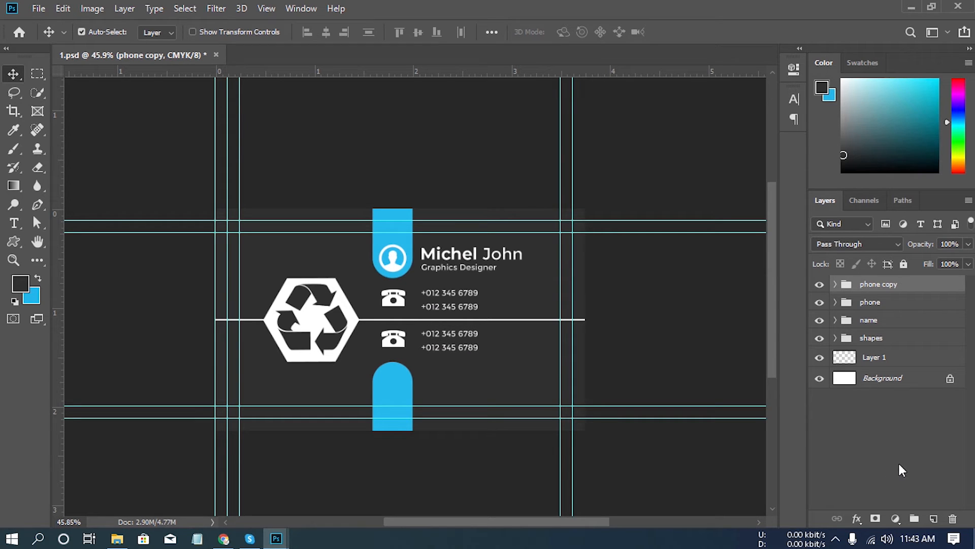
# - Rename the duplicated phone group as "web"
pyautogui.doubleClick(884, 285)
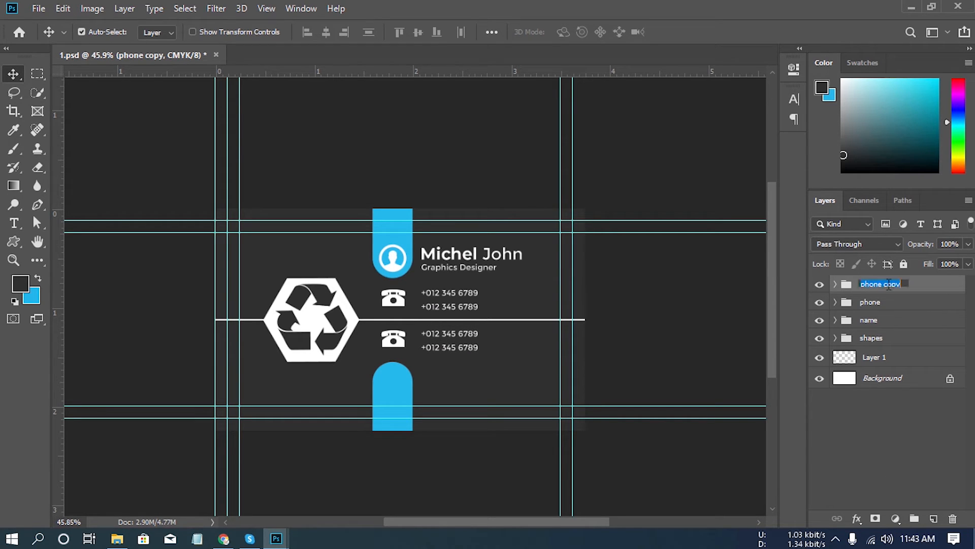
pyautogui.write('web')
pyautogui.press('Return')
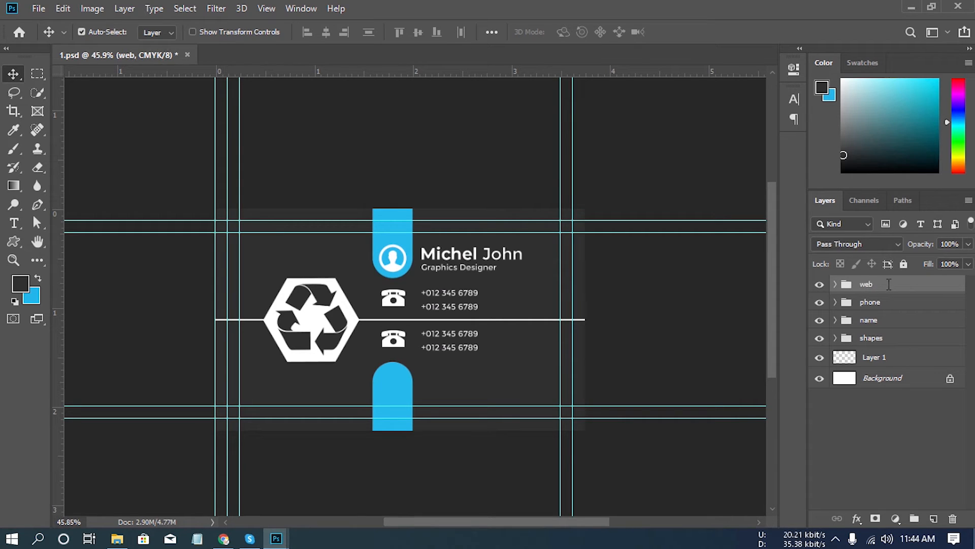
# - Draw a globe custom shape about 79 px wide on a new layer in the web group, over the telephone icon below the white line
pyautogui.click(836, 285)
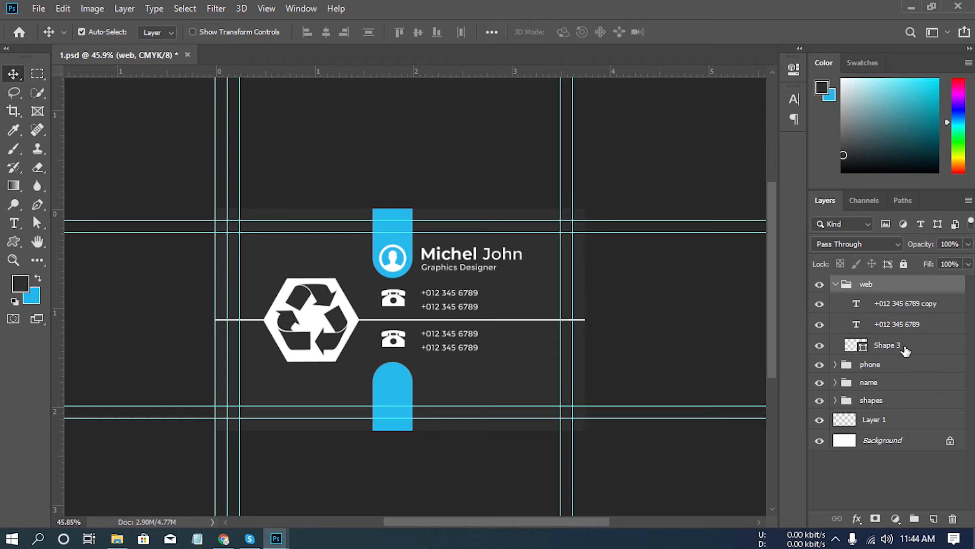
pyautogui.click(903, 347)
pyautogui.click(933, 518)
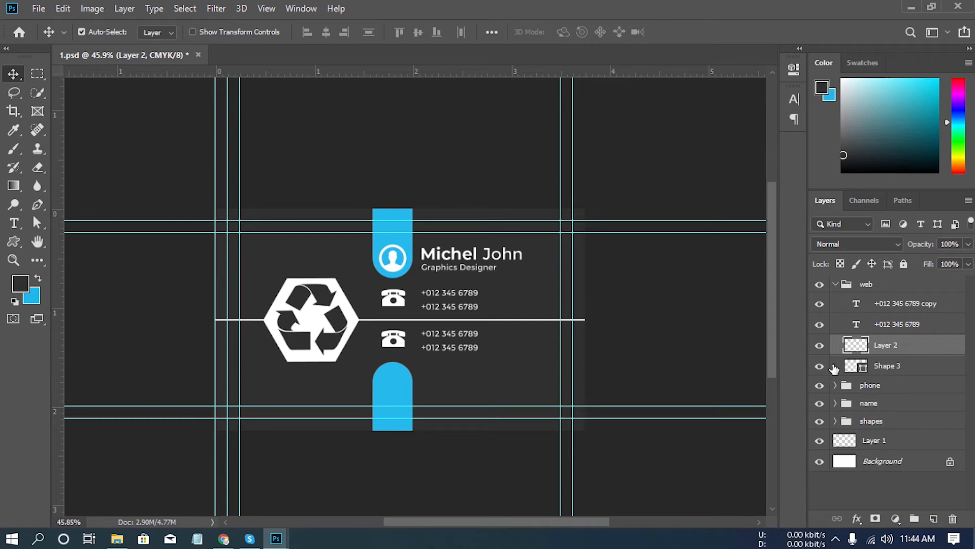
pyautogui.click(13, 242)
pyautogui.click(580, 32)
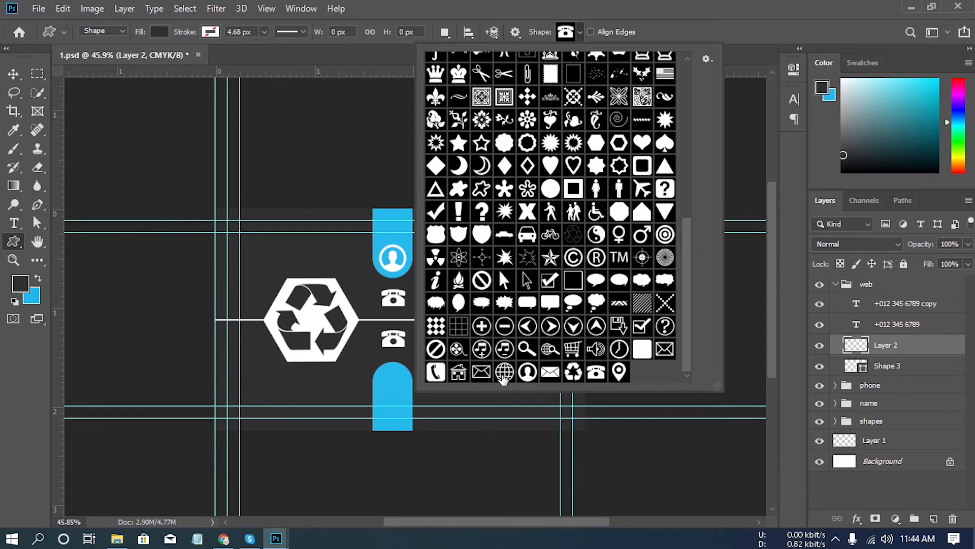
pyautogui.click(505, 371)
pyautogui.click(654, 20)
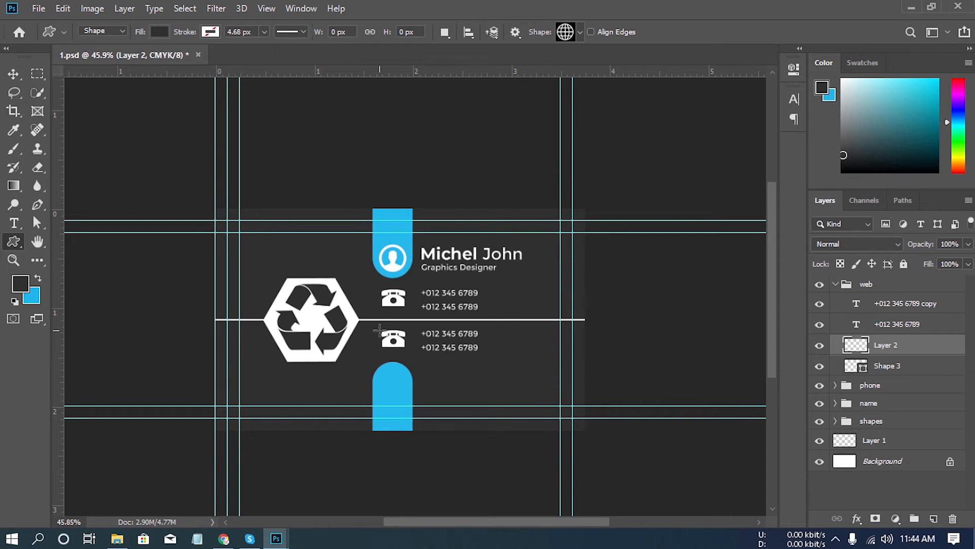
pyautogui.moveTo(380, 329); pyautogui.dragTo(407, 363)
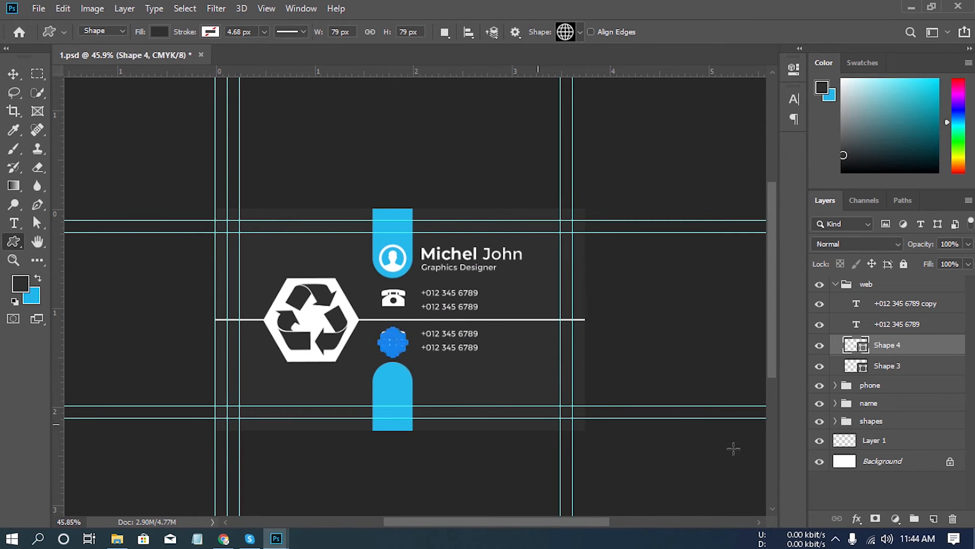
# - Fill the globe icon with white (ffffff) and delete the old telephone icon from the web group
pyautogui.doubleClick(864, 350)
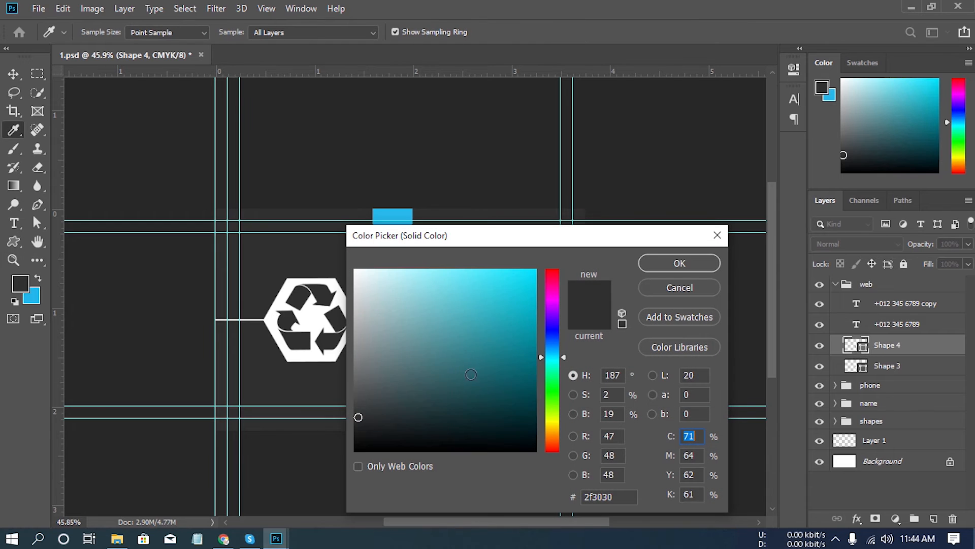
pyautogui.moveTo(436, 369); pyautogui.dragTo(246, 156)
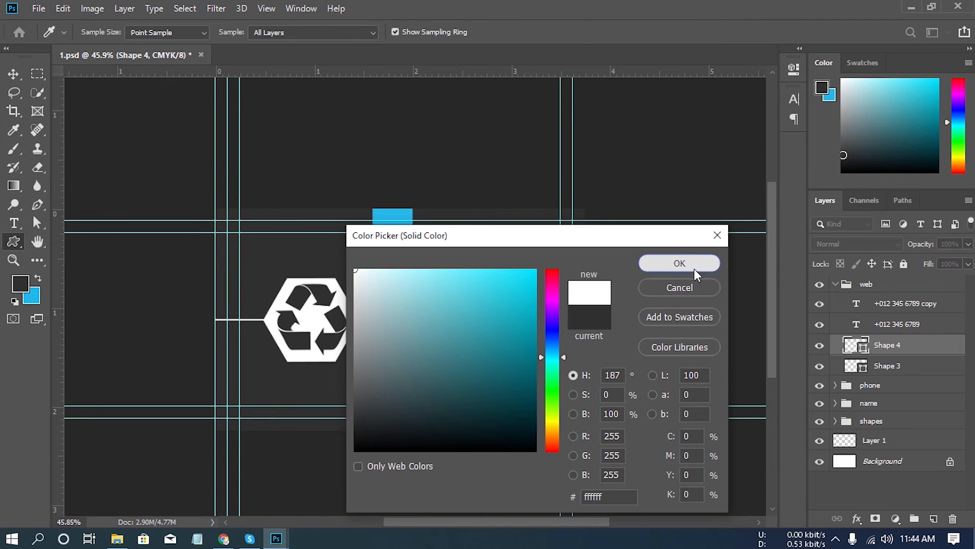
pyautogui.click(694, 270)
pyautogui.click(918, 373)
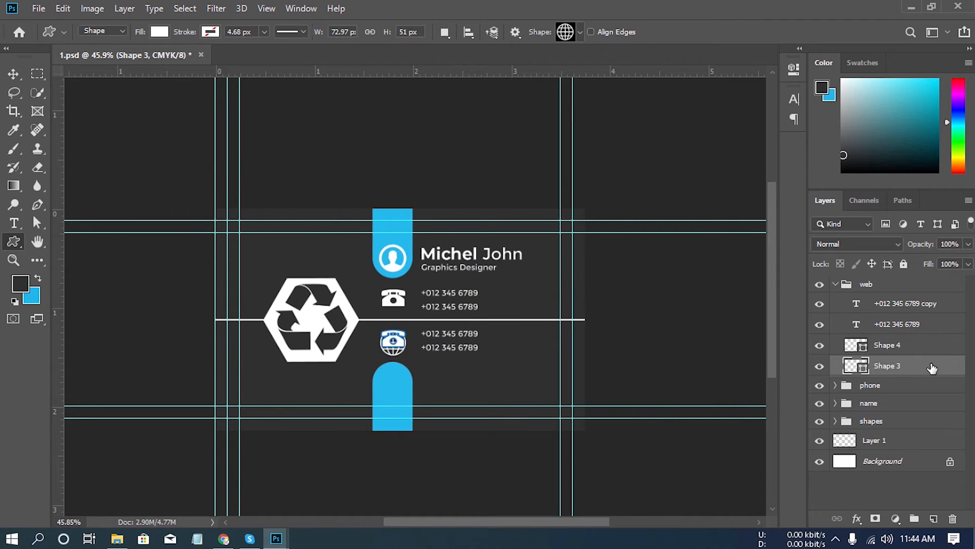
pyautogui.moveTo(933, 368); pyautogui.dragTo(953, 518)
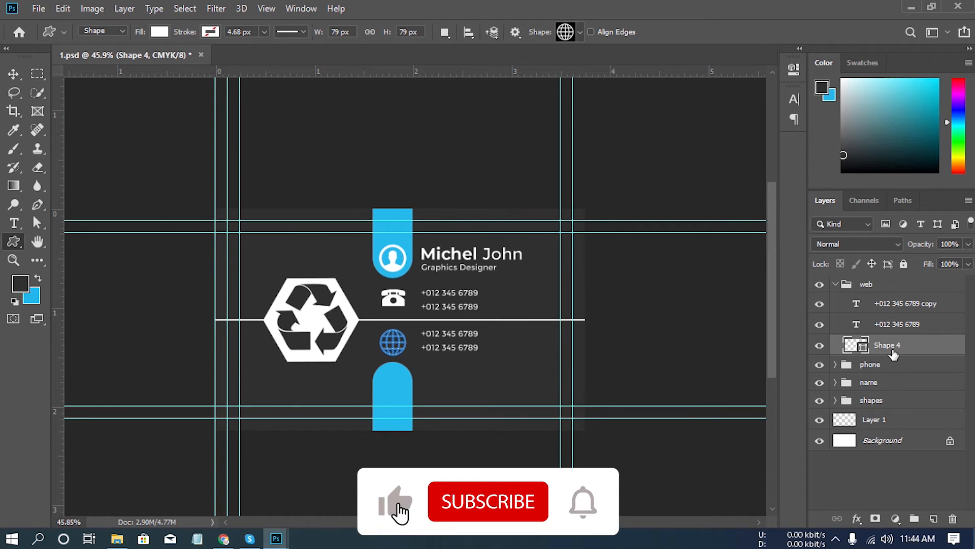
pyautogui.click(12, 74)
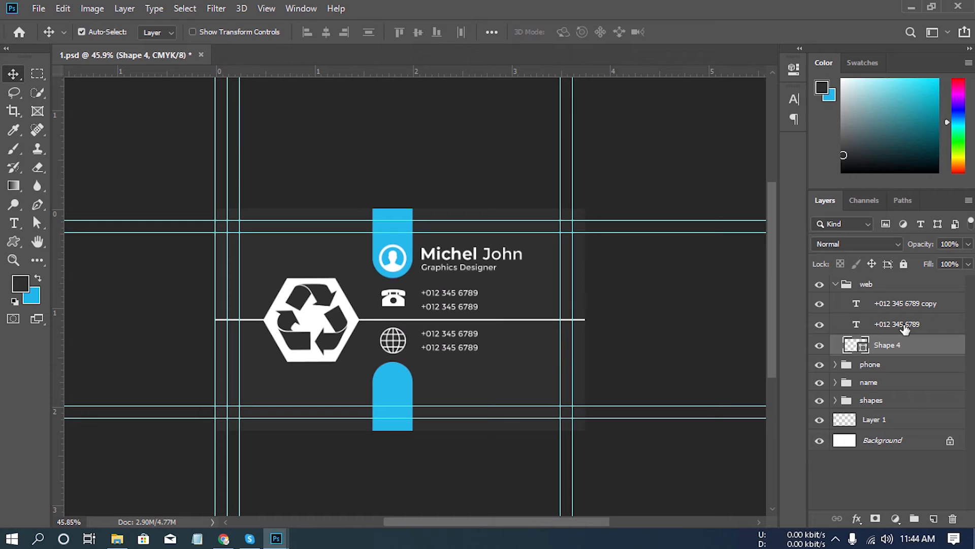
# - Replace the upper phone number in the web group with the contact's email address
pyautogui.click(909, 306)
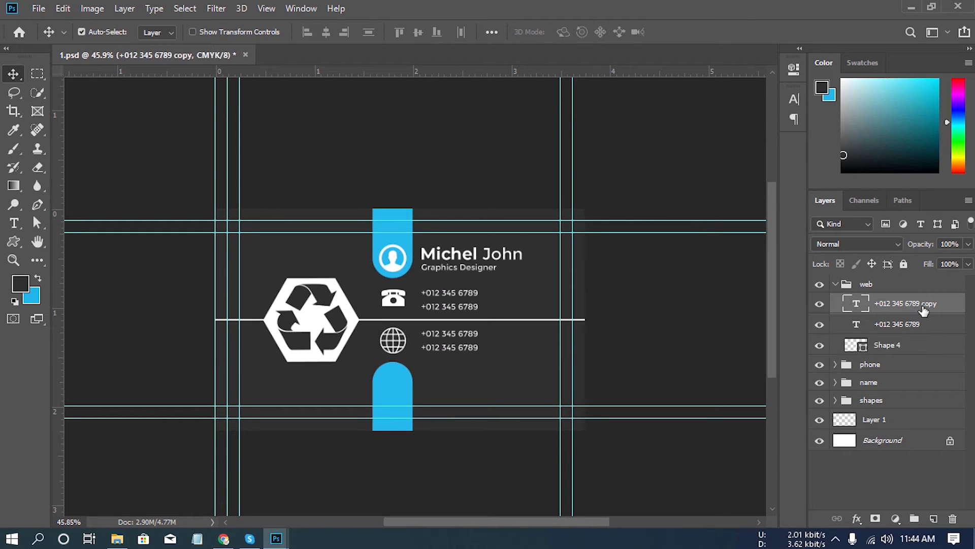
pyautogui.click(19, 229)
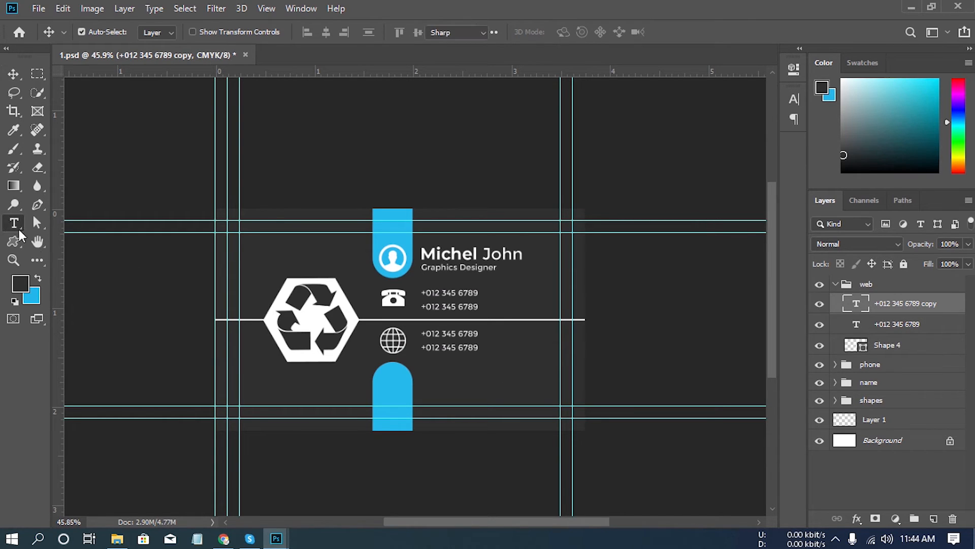
pyautogui.click(459, 334)
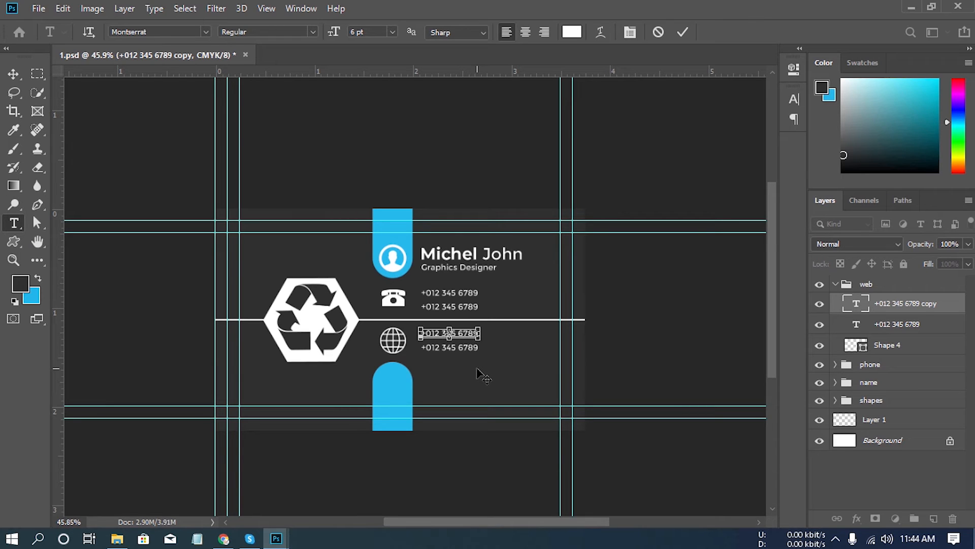
pyautogui.hotkey('ctrl', 'a')
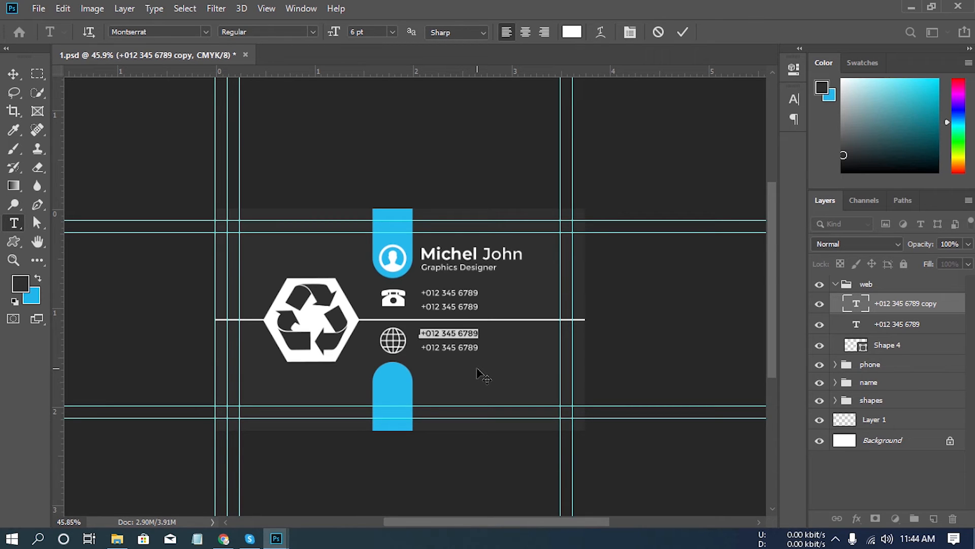
pyautogui.write('email')
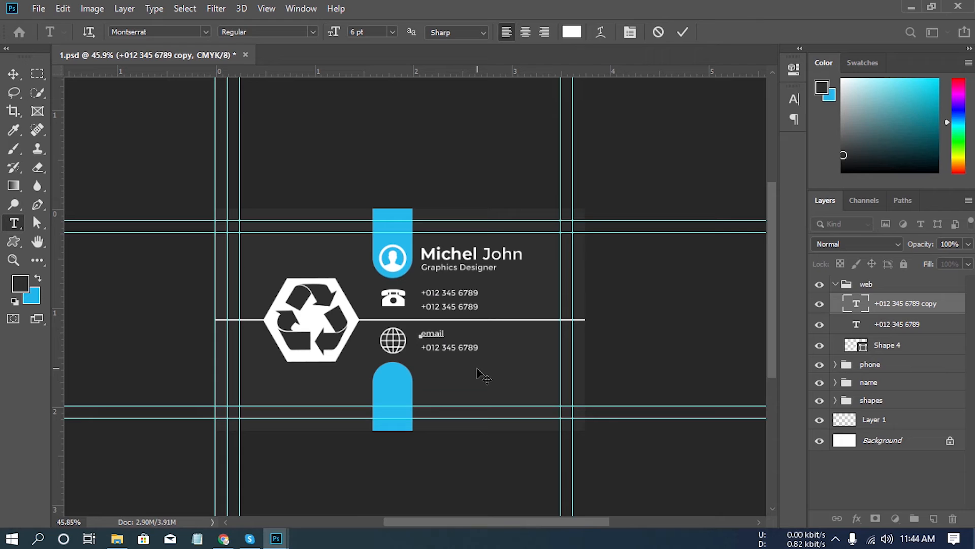
pyautogui.write('@domain.com')
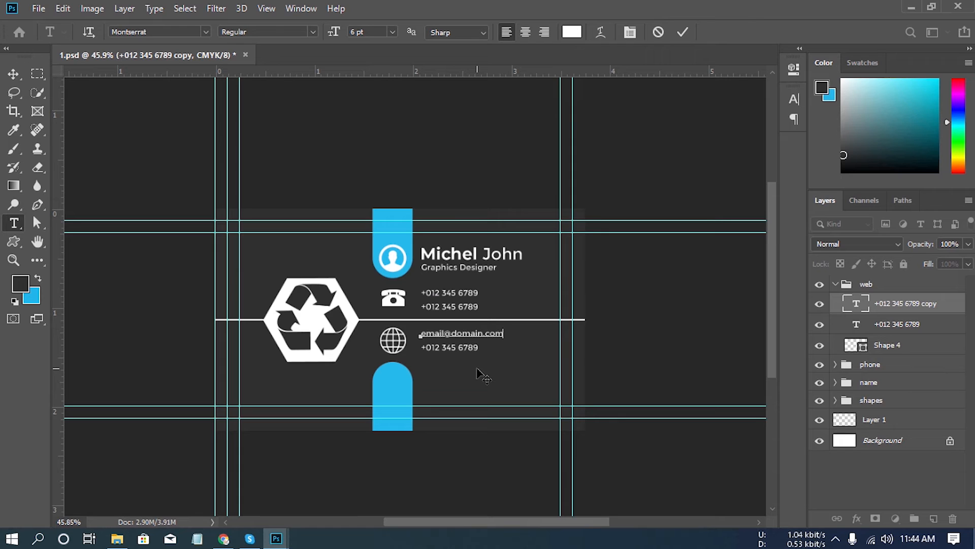
pyautogui.click(913, 327)
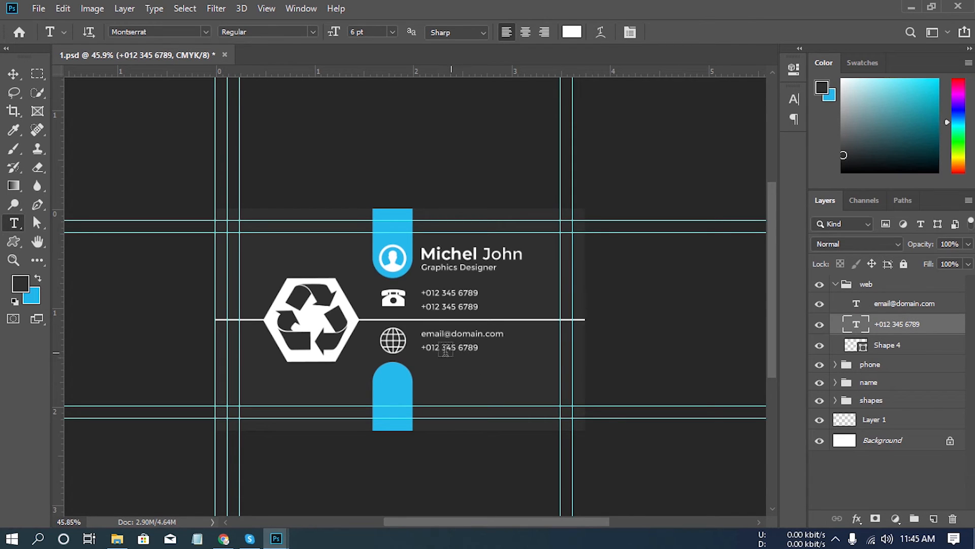
pyautogui.click(460, 350)
pyautogui.hotkey('ctrl', 'a')
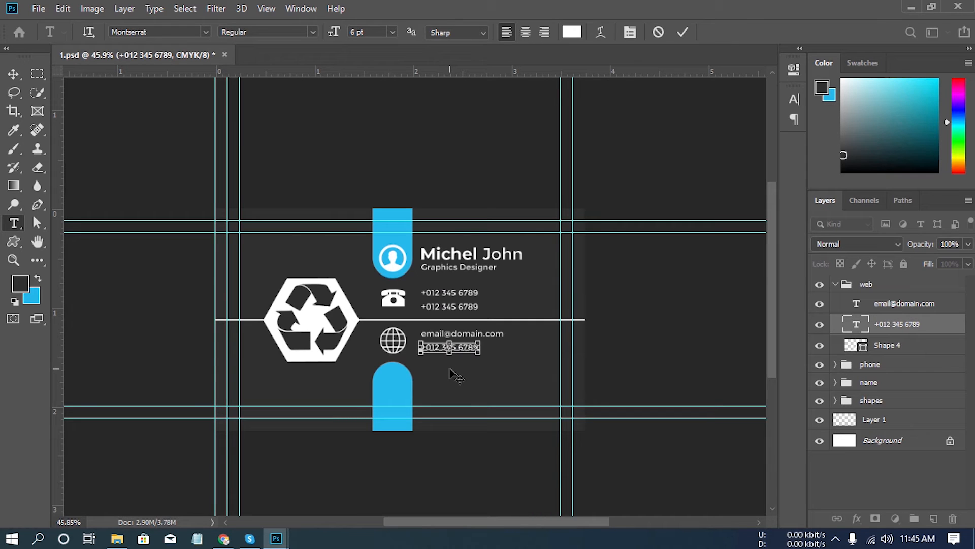
pyautogui.write('wwww')
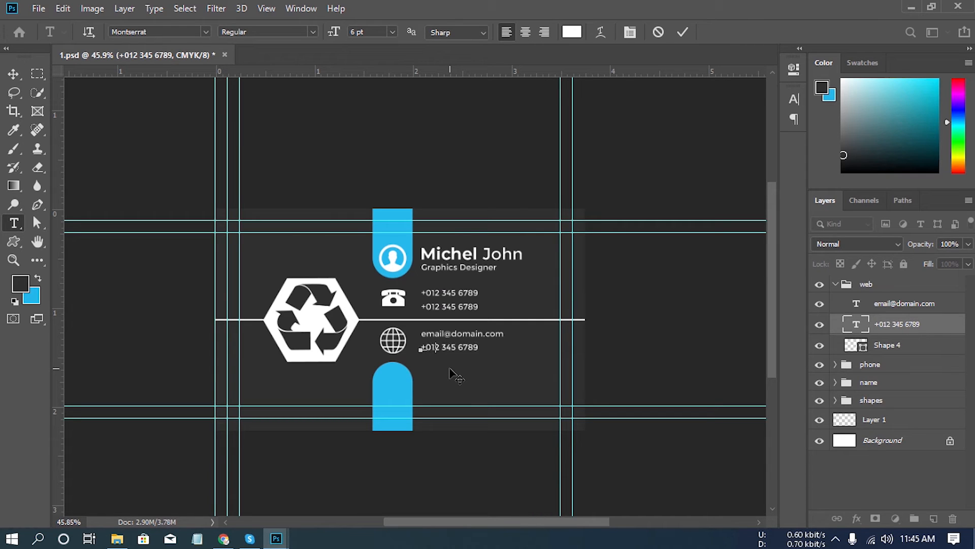
pyautogui.write('.domain.com')
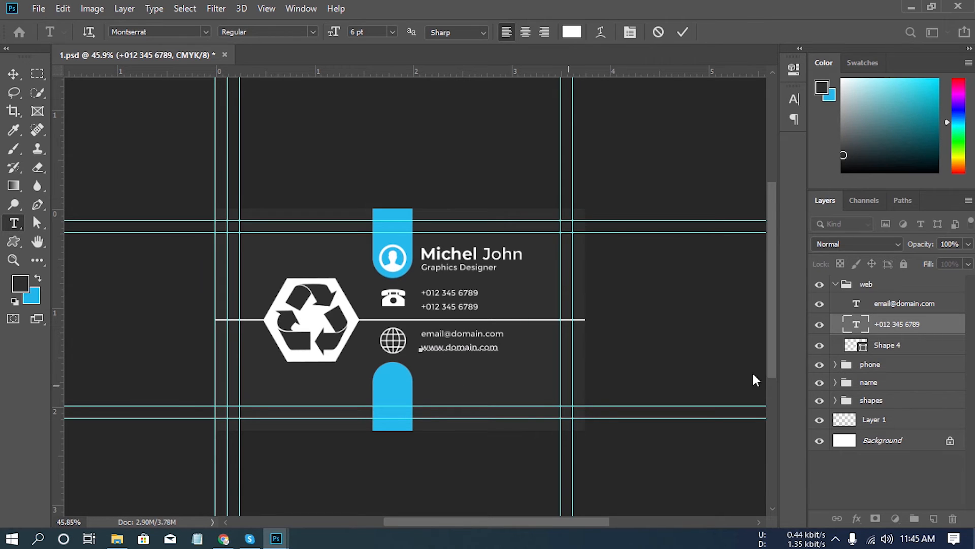
pyautogui.click(910, 328)
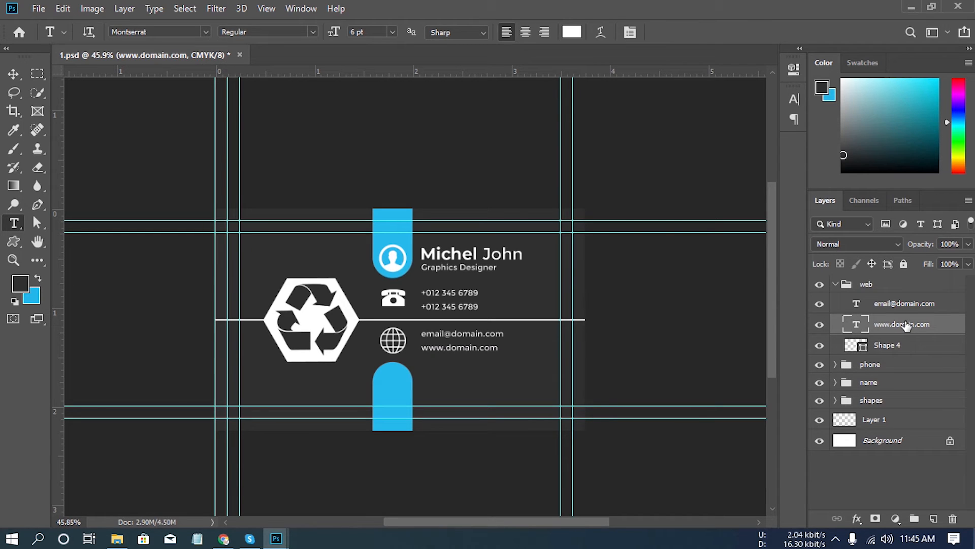
pyautogui.click(836, 284)
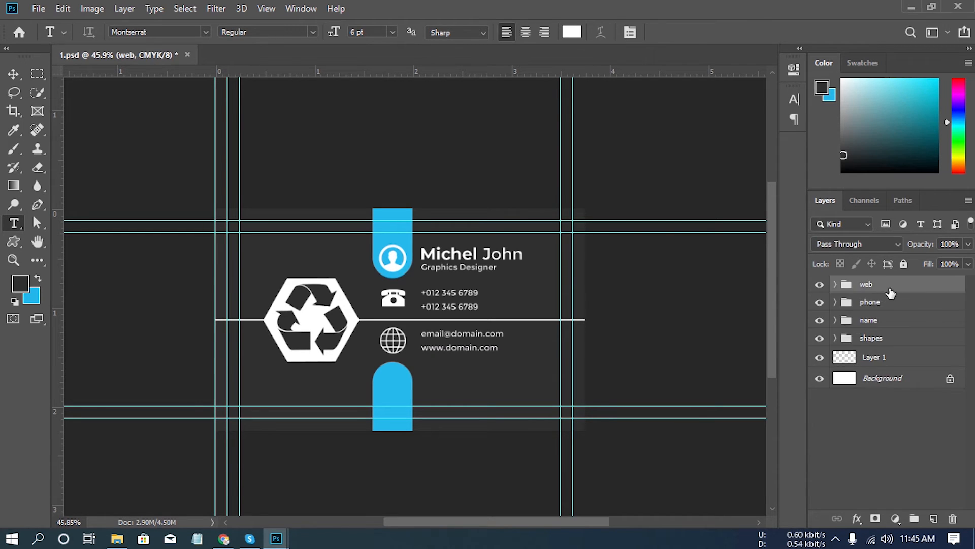
# - Duplicate the web group and rename the copy "location"
pyautogui.moveTo(891, 293); pyautogui.dragTo(931, 518)
pyautogui.click(13, 74)
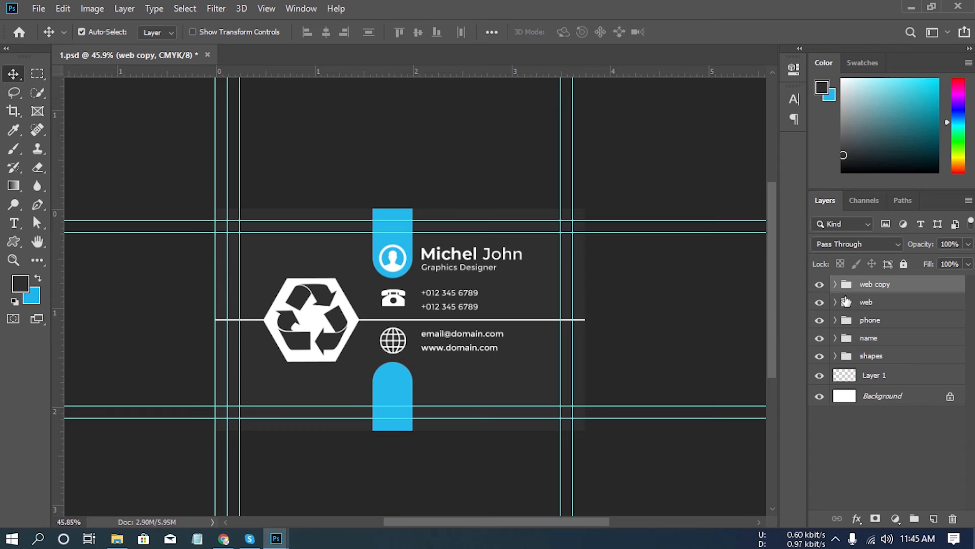
pyautogui.doubleClick(877, 286)
pyautogui.press('BackSpace')
pyautogui.press('Return')
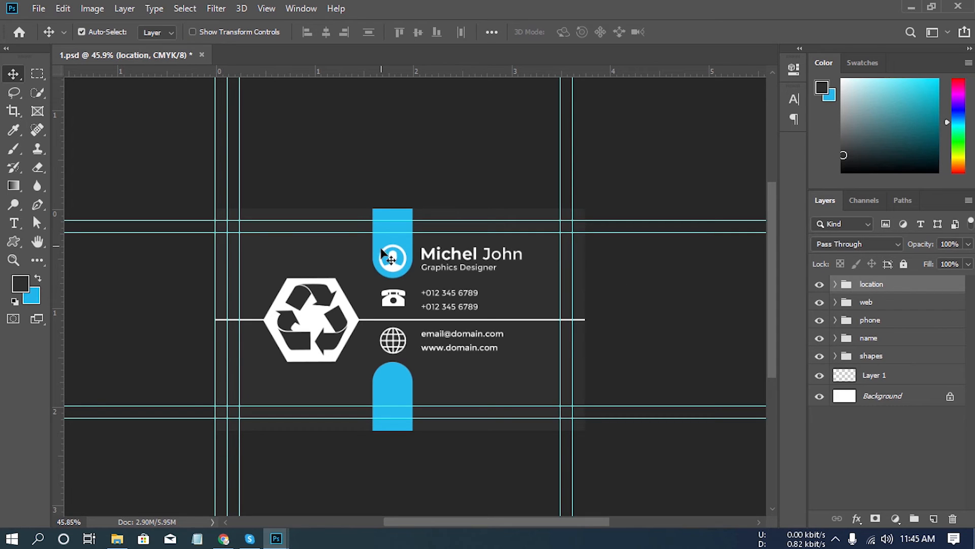
# - Move the location group straight down so its globe icon sits on the rounded end of the lower blue bar
pyautogui.press('Down')
pyautogui.press('Down')
pyautogui.press('Down')
pyautogui.press('Down')
pyautogui.press('Down')
pyautogui.press('Down')
pyautogui.press('Down')
pyautogui.press('Down')
pyautogui.press('Down')
pyautogui.press('Down')
pyautogui.press('Down')
pyautogui.press('Down')
pyautogui.press('Down')
pyautogui.press('Down')
pyautogui.press('Down')
pyautogui.press('Down')
pyautogui.press('Down')
pyautogui.press('Down')
pyautogui.press('Down')
pyautogui.press('Down')
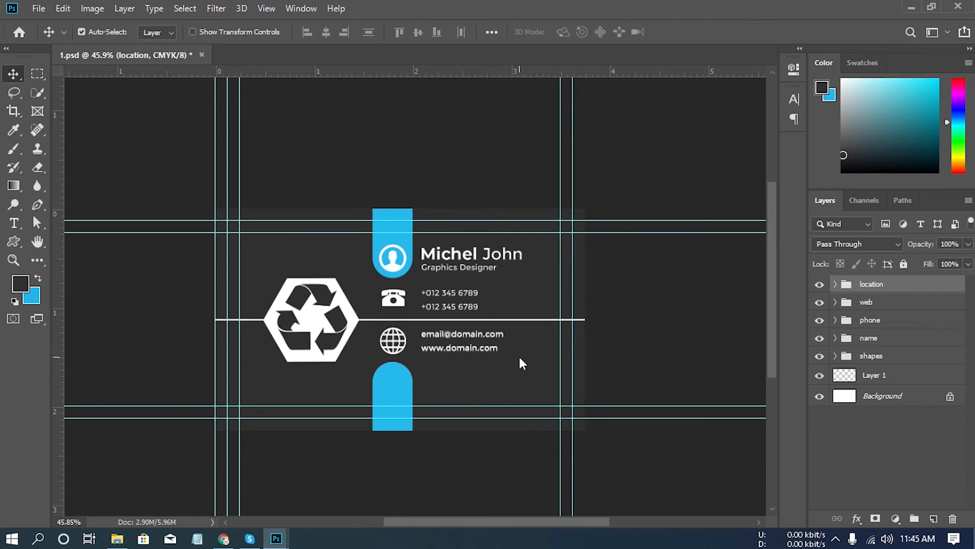
pyautogui.press('Down')
pyautogui.press('Down')
pyautogui.press('Down')
pyautogui.press('Down')
pyautogui.press('Down')
pyautogui.press('Down')
pyautogui.press('Down')
pyautogui.press('Down')
pyautogui.press('Down')
pyautogui.press('Down')
pyautogui.press('Down')
pyautogui.press('Down')
pyautogui.press('Down')
pyautogui.press('Down')
pyautogui.press('Down')
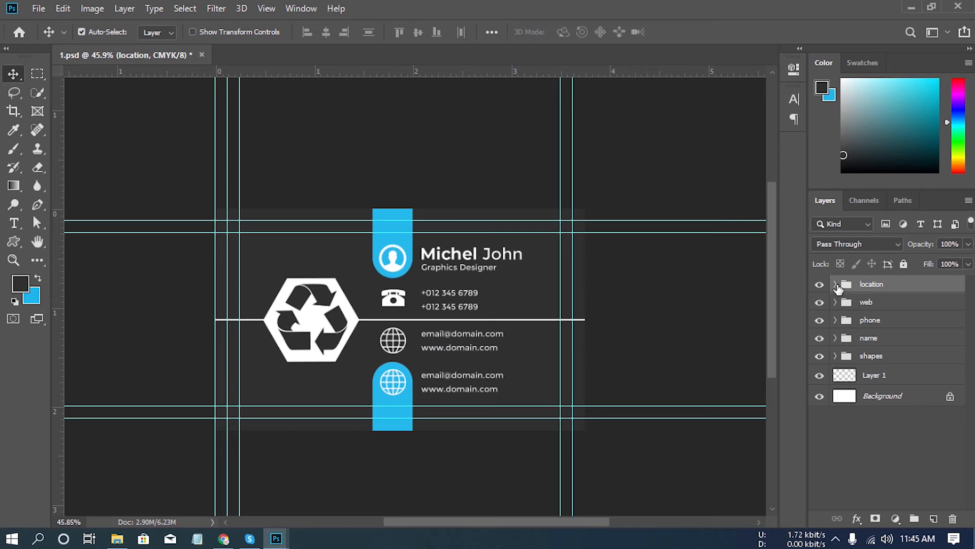
# - Draw a location pin custom shape about 67 by 89 px on a new layer in the location group, over the globe on the blue bar
pyautogui.click(836, 286)
pyautogui.click(909, 346)
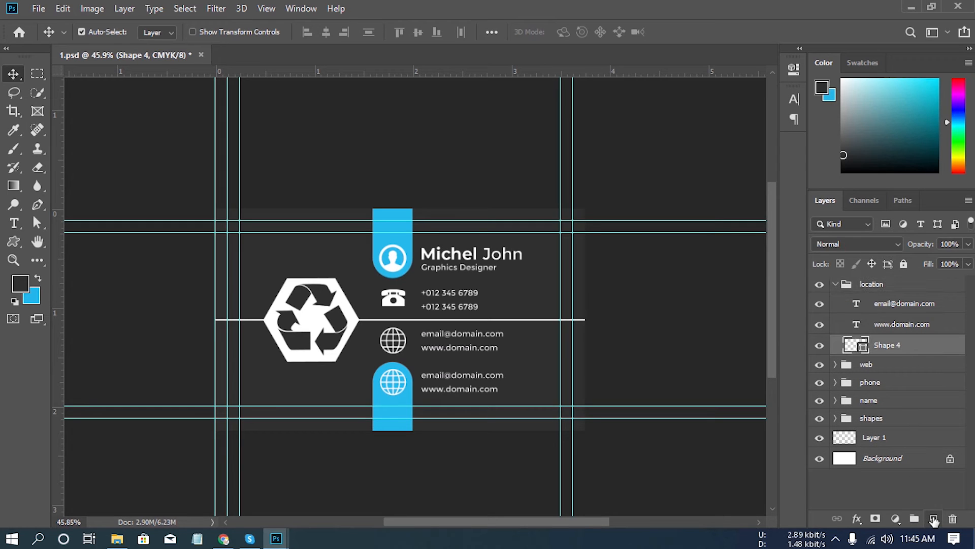
pyautogui.click(934, 518)
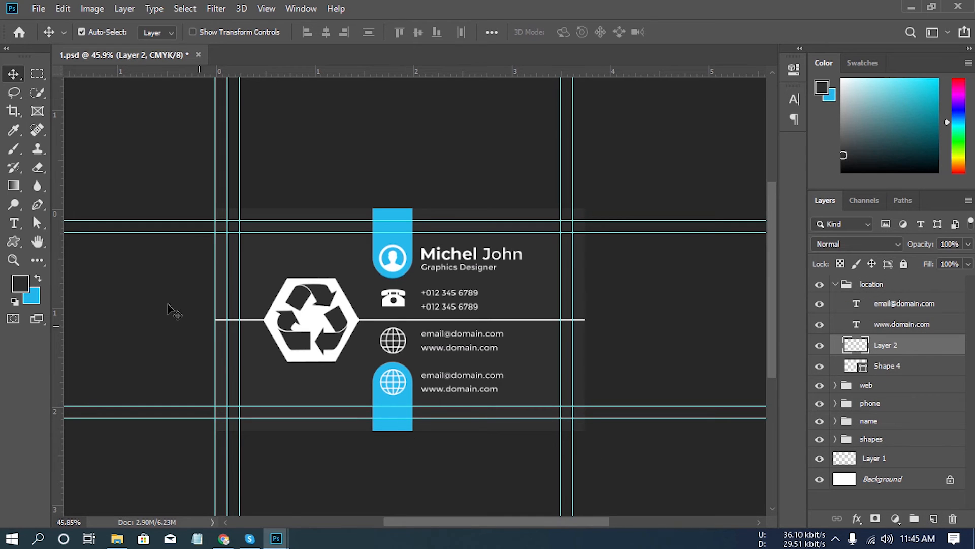
pyautogui.click(13, 241)
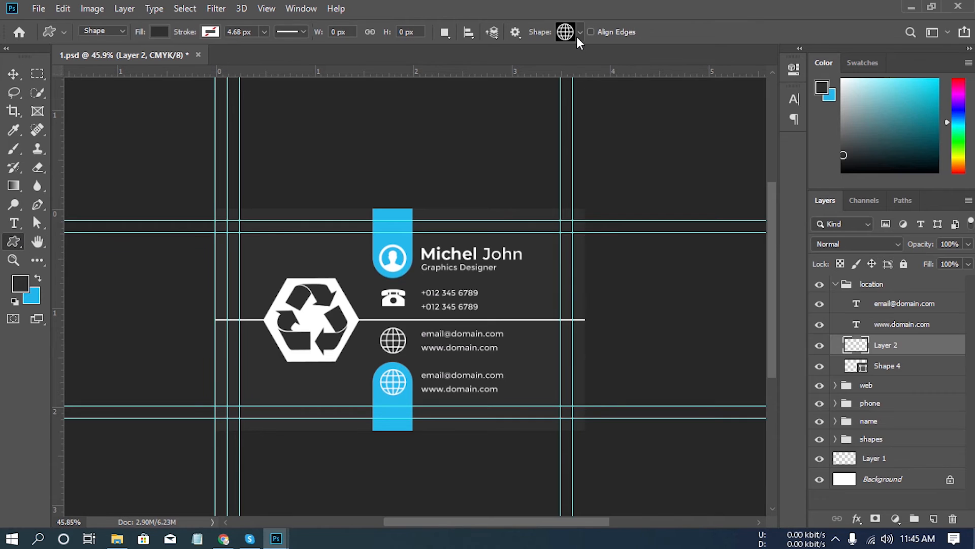
pyautogui.click(579, 33)
pyautogui.click(619, 372)
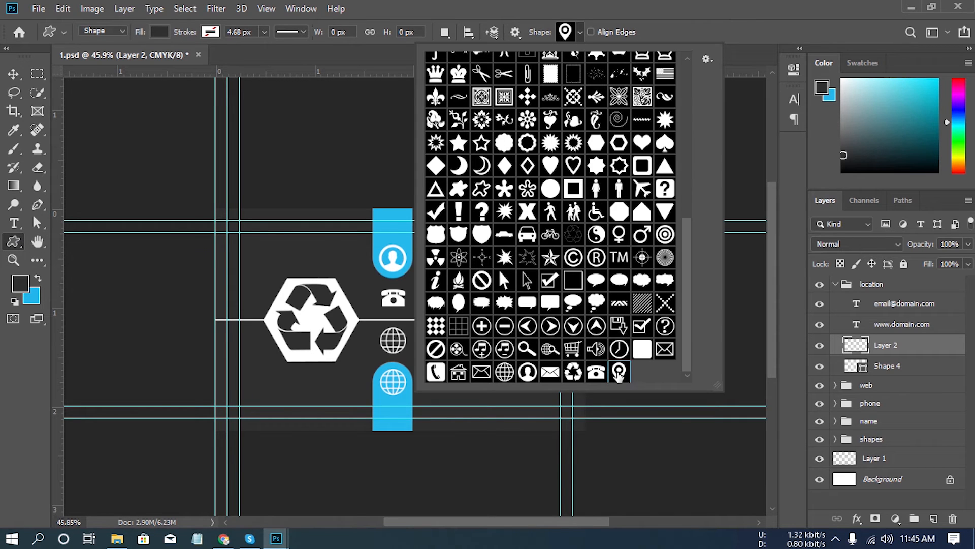
pyautogui.click(657, 28)
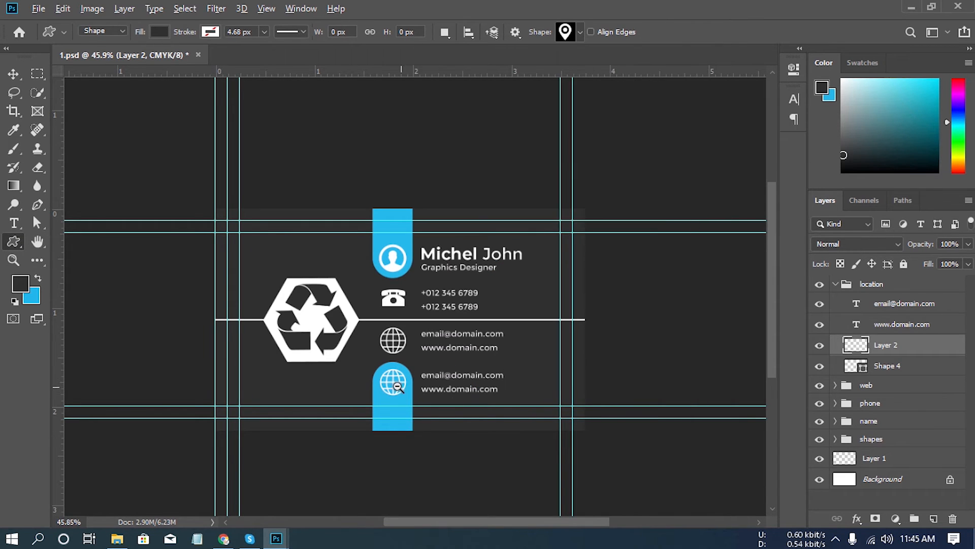
pyautogui.moveTo(398, 386); pyautogui.dragTo(413, 333)
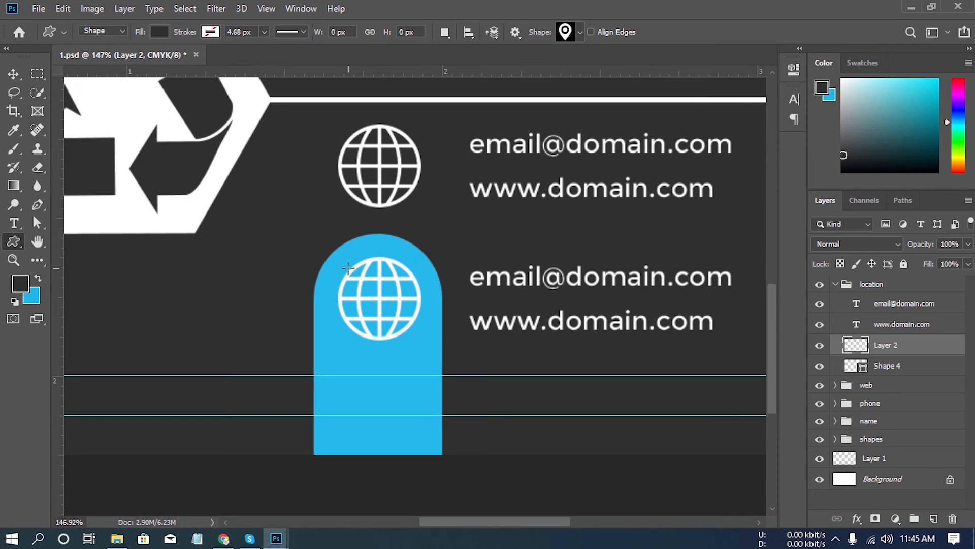
pyautogui.moveTo(346, 267); pyautogui.dragTo(430, 361)
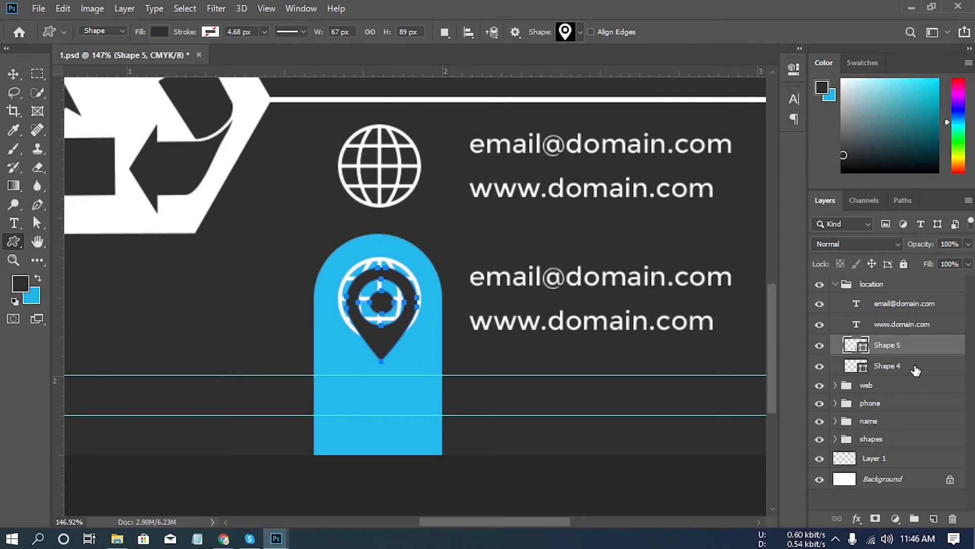
# - Delete the old globe icon from the location group and nudge the pin up and left to centre it on the blue bar
pyautogui.moveTo(934, 372); pyautogui.dragTo(953, 518)
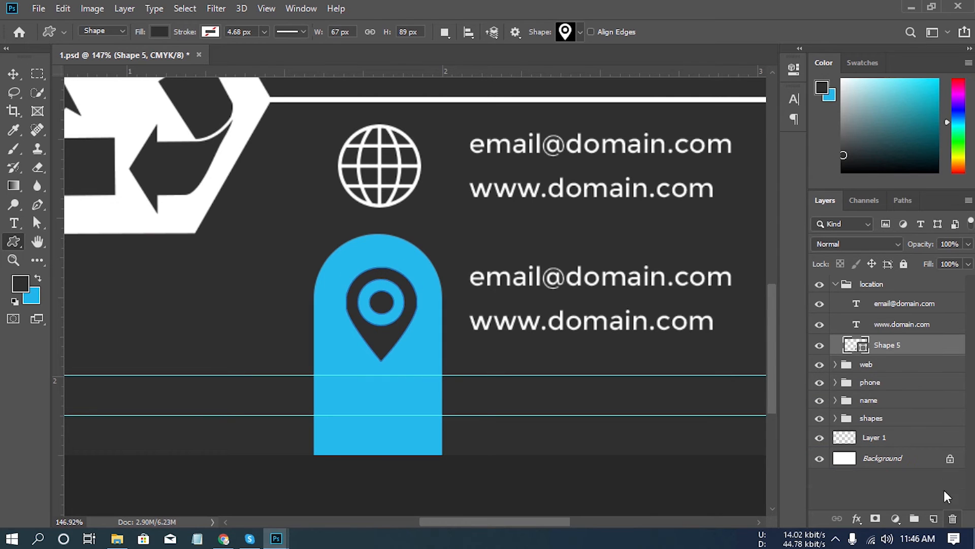
pyautogui.click(13, 74)
pyautogui.press('Up')
pyautogui.press('Up')
pyautogui.press('Up')
pyautogui.press('Up')
pyautogui.press('Up')
pyautogui.press('Up')
pyautogui.press('Up')
pyautogui.press('Up')
pyautogui.press('Up')
pyautogui.press('Up')
pyautogui.press('Up')
pyautogui.press('Up')
pyautogui.press('Up')
pyautogui.press('Up')
pyautogui.press('Up')
pyautogui.press('Up')
pyautogui.press('Left')
pyautogui.press('Left')
pyautogui.press('Left')
pyautogui.press('Left')
pyautogui.press('Left')
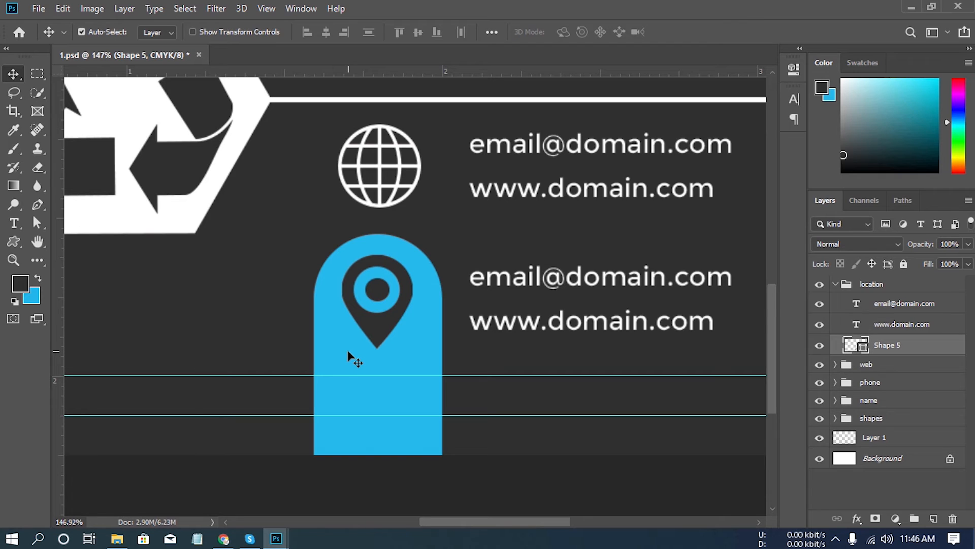
# - Nudge the location pin up and slightly right to centre it in the rounded end of the lower blue bar
pyautogui.press('Up')
pyautogui.press('Up')
pyautogui.press('Up')
pyautogui.press('Up')
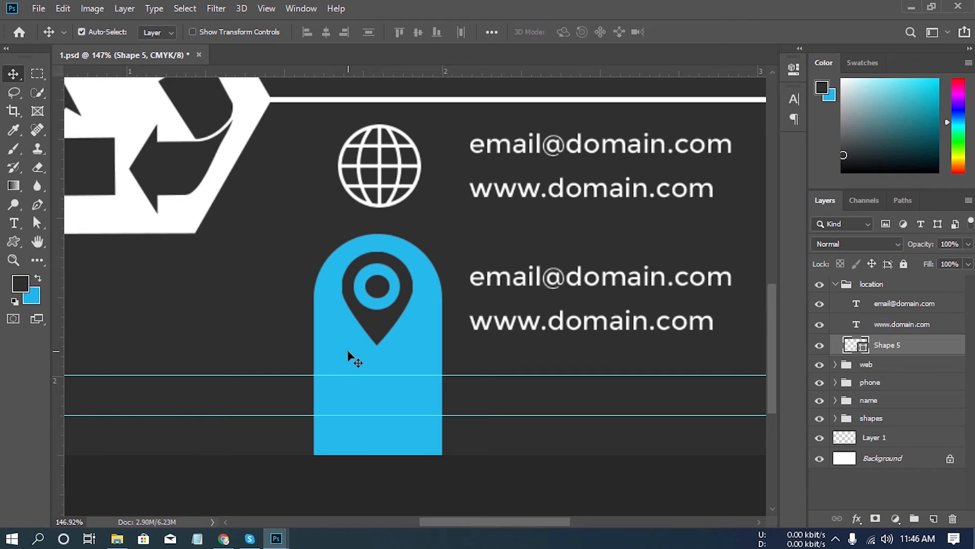
pyautogui.press('Right')
pyautogui.press('Right')
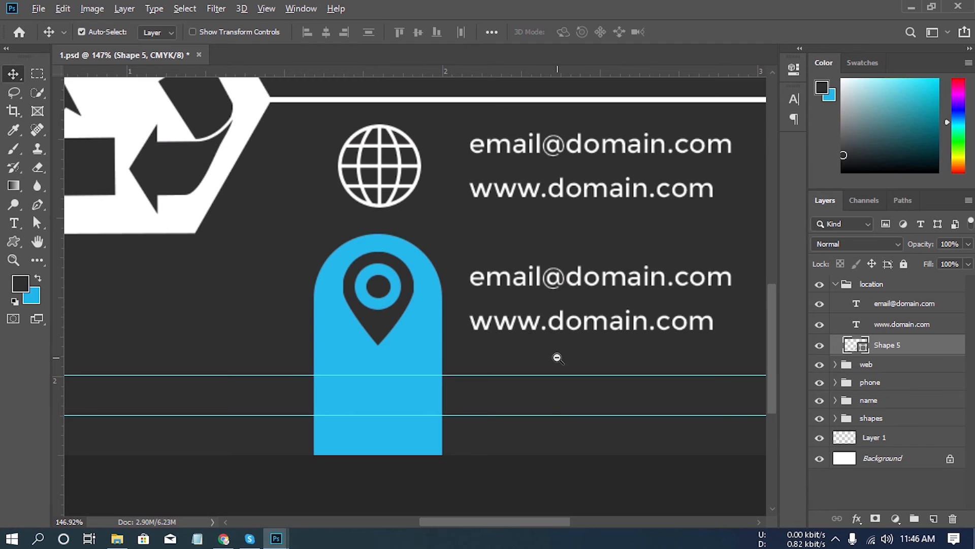
# - Recolour the location pin shape to white (ffffff)
pyautogui.scroll(-5, 558, 356)
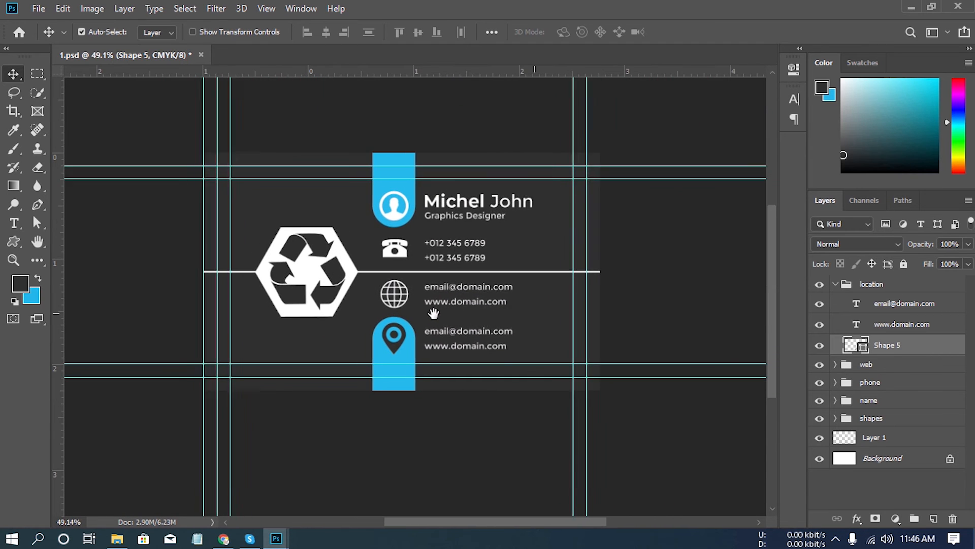
pyautogui.doubleClick(867, 352)
pyautogui.click(356, 270)
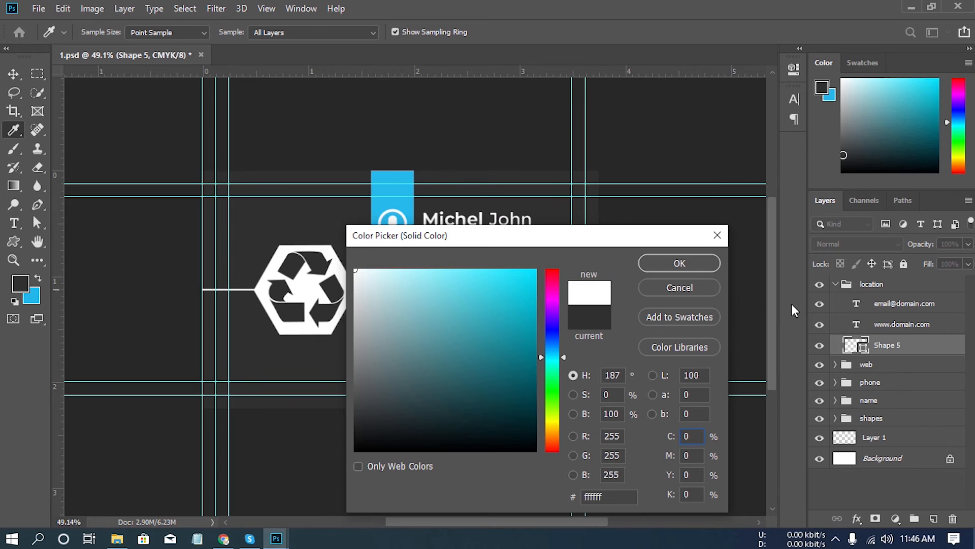
pyautogui.click(710, 261)
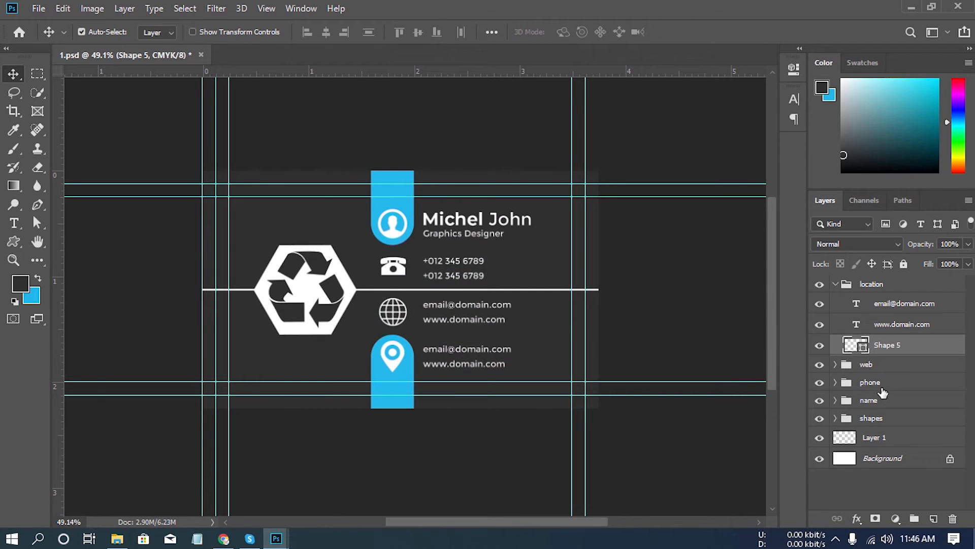
# - Replace the email line in the location group with the street line of the address
pyautogui.click(908, 305)
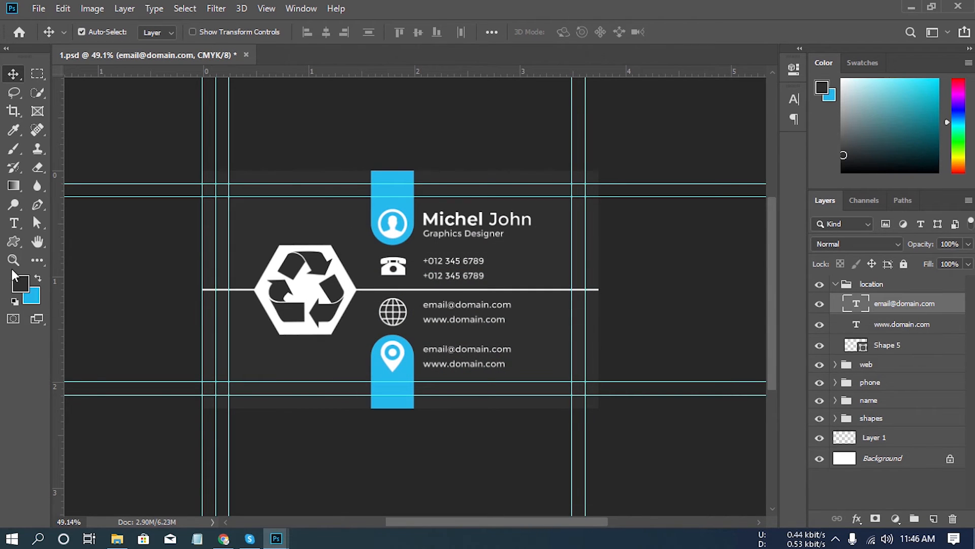
pyautogui.click(14, 223)
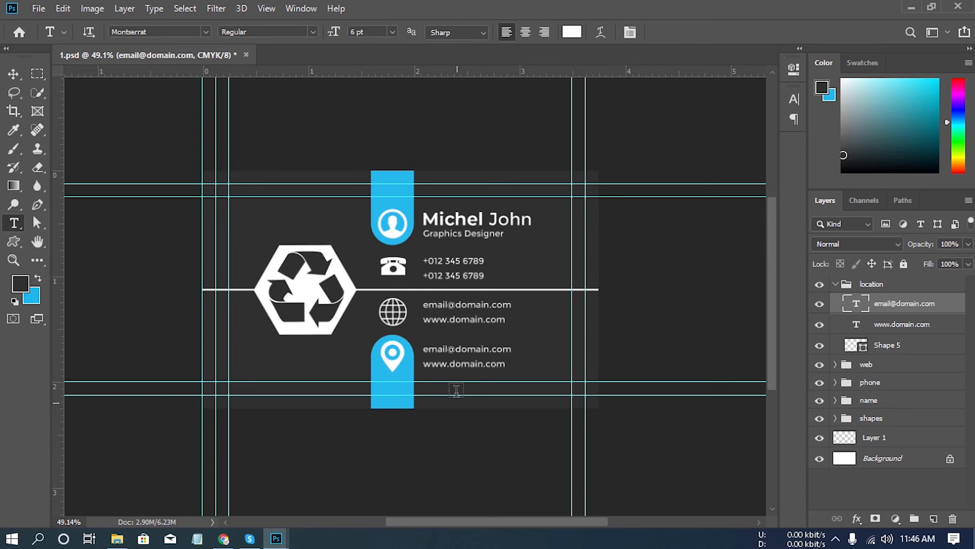
pyautogui.click(467, 349)
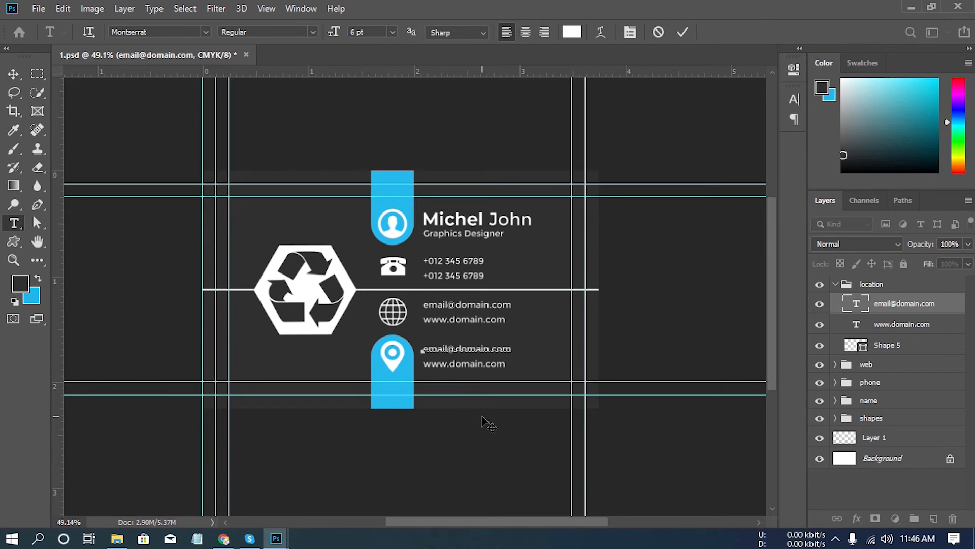
pyautogui.write('a')
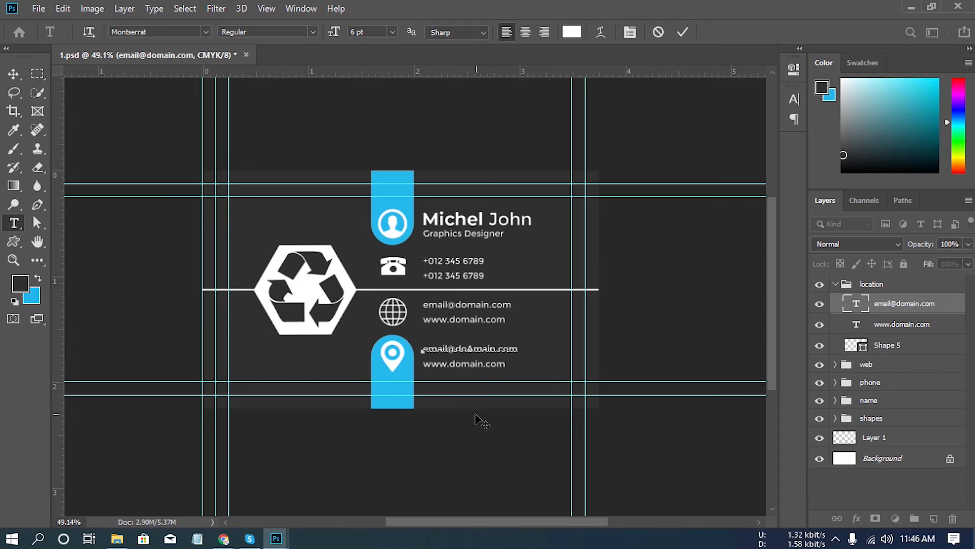
pyautogui.hotkey('ctrl', 'a')
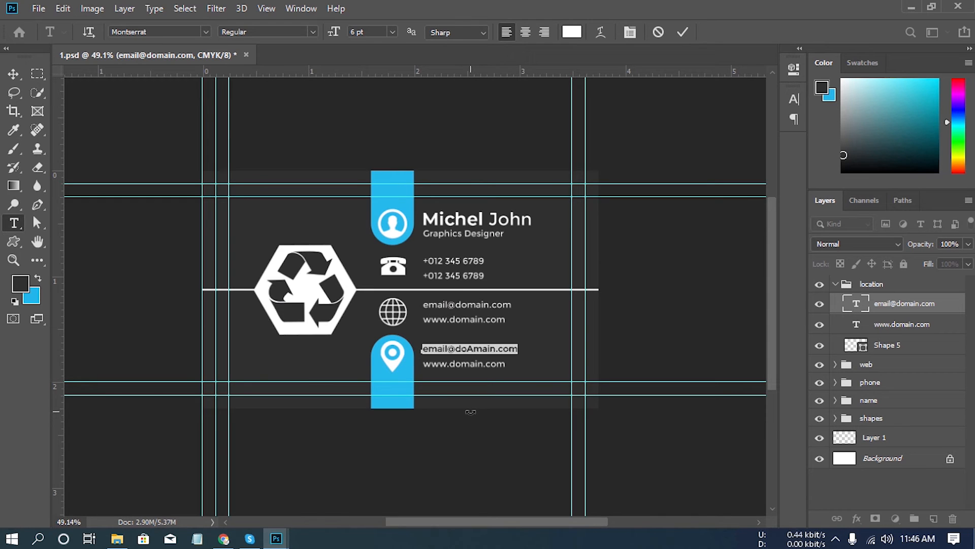
pyautogui.write('wa')
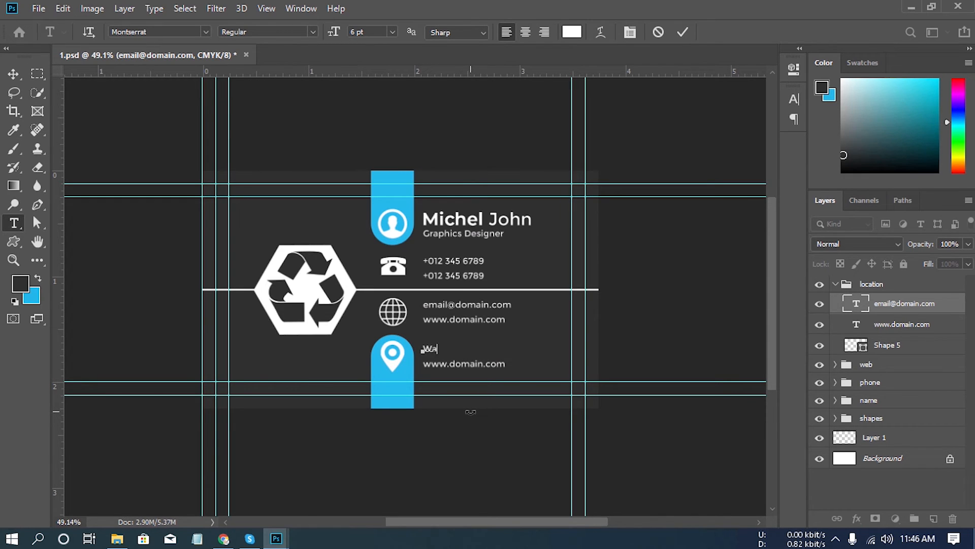
pyautogui.write('lls')
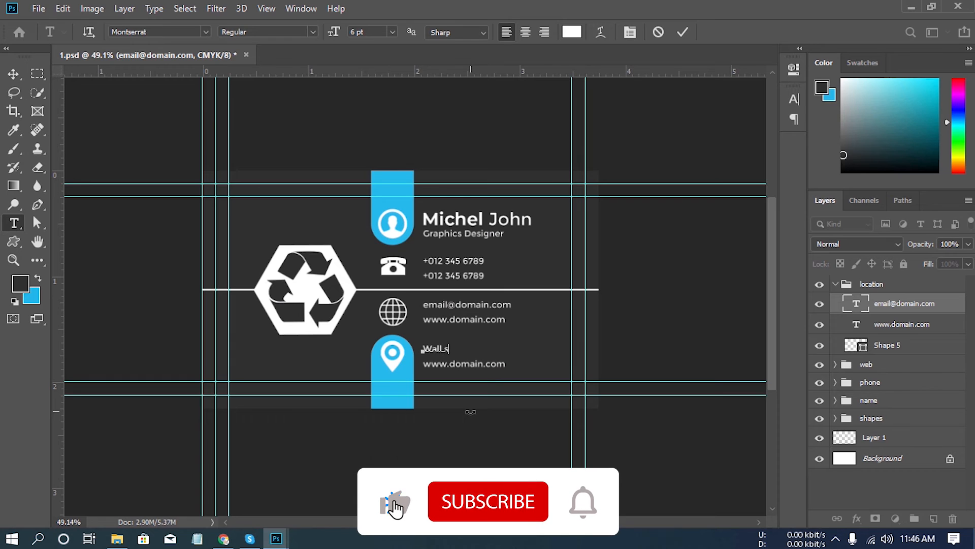
pyautogui.write('tree')
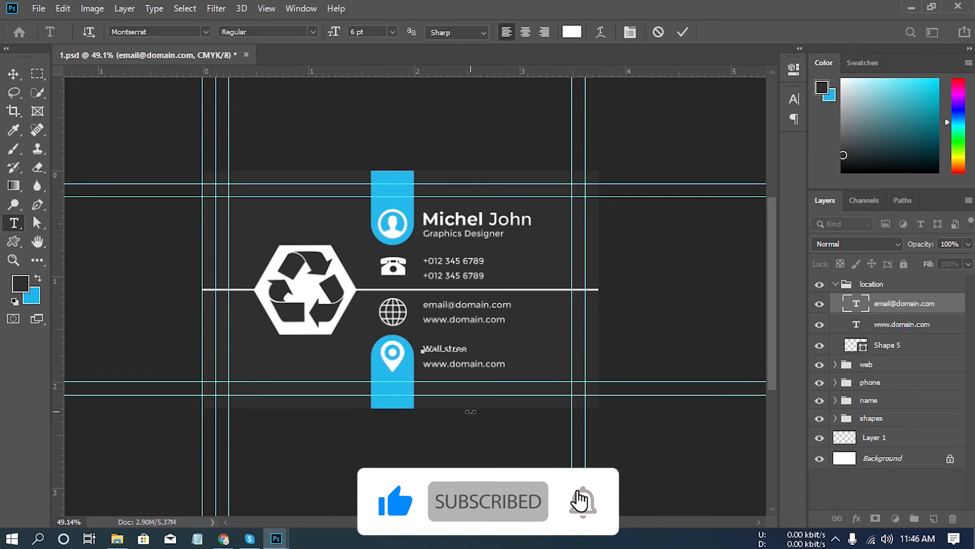
pyautogui.write('t')
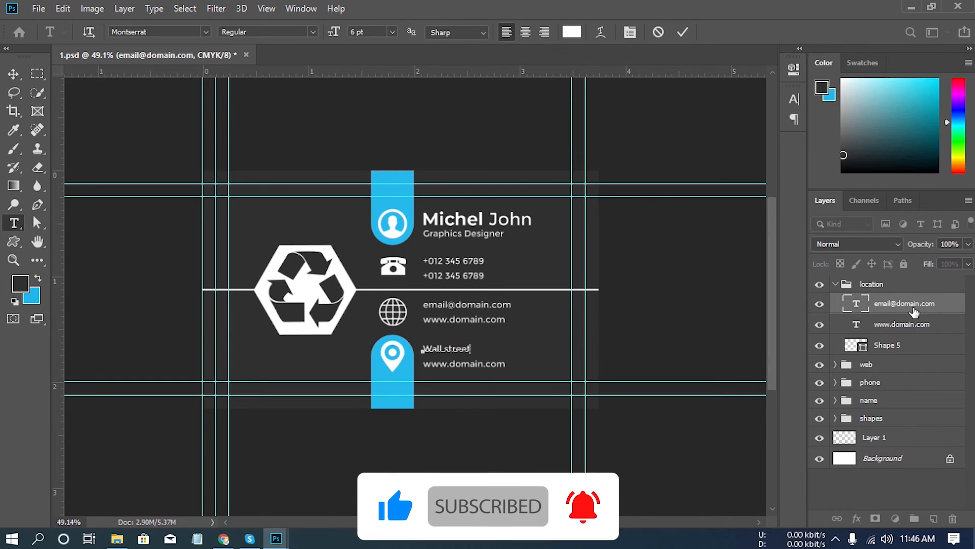
# - Replace the web address line in the location group with the address's city and country, and collapse the group
pyautogui.click(912, 326)
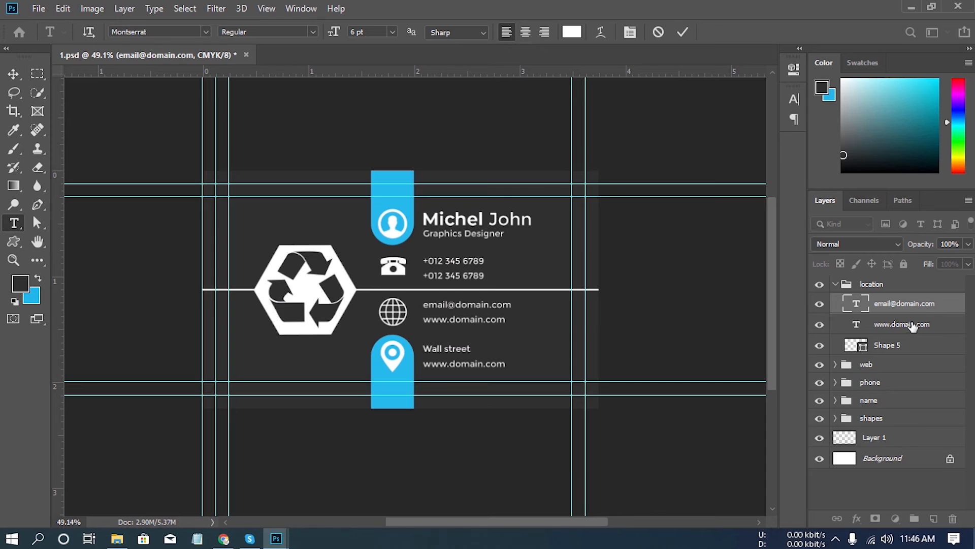
pyautogui.click(501, 363)
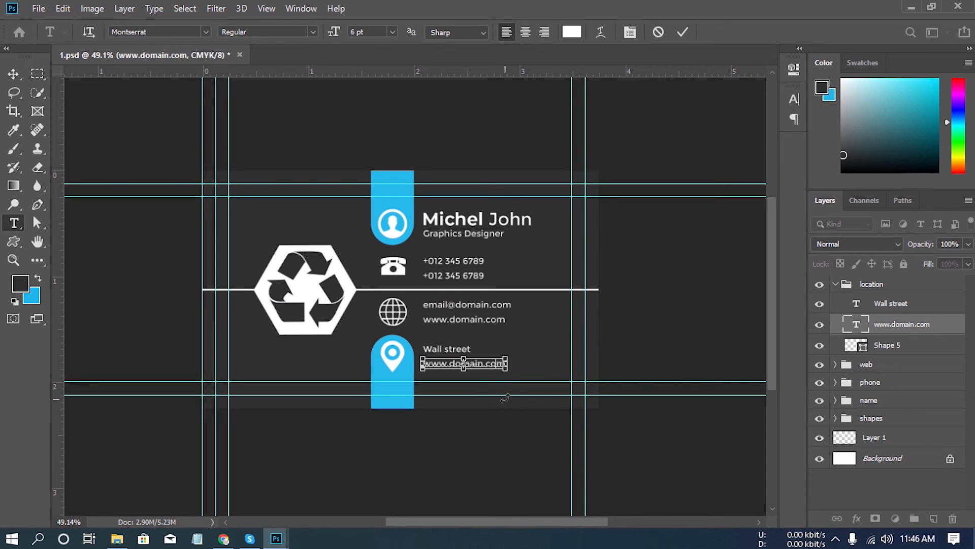
pyautogui.hotkey('ctrl', 'a')
pyautogui.write('N')
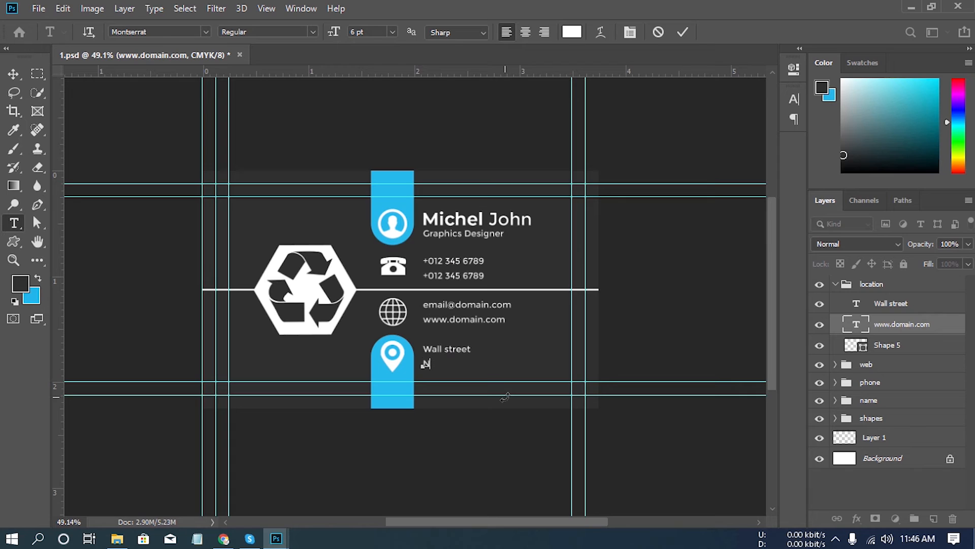
pyautogui.write('ew York, USA')
pyautogui.hotkey('ctrl', 'Return')
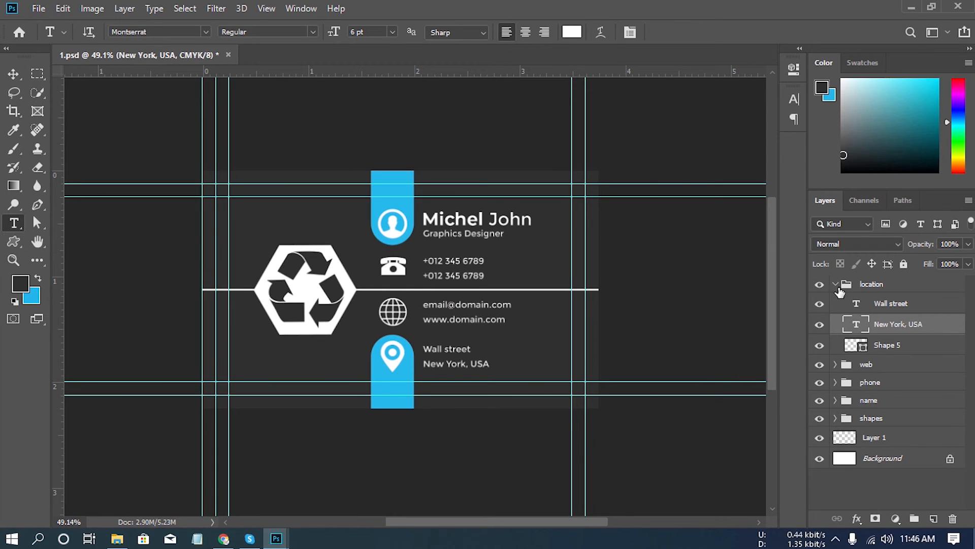
pyautogui.click(835, 286)
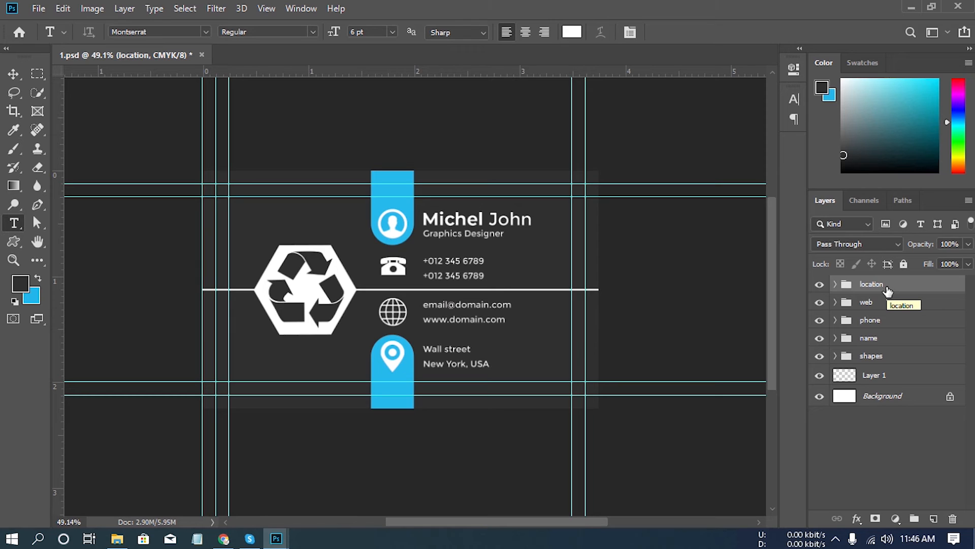
# - Duplicate the whole business card document as "1 copy"
pyautogui.click(888, 291)
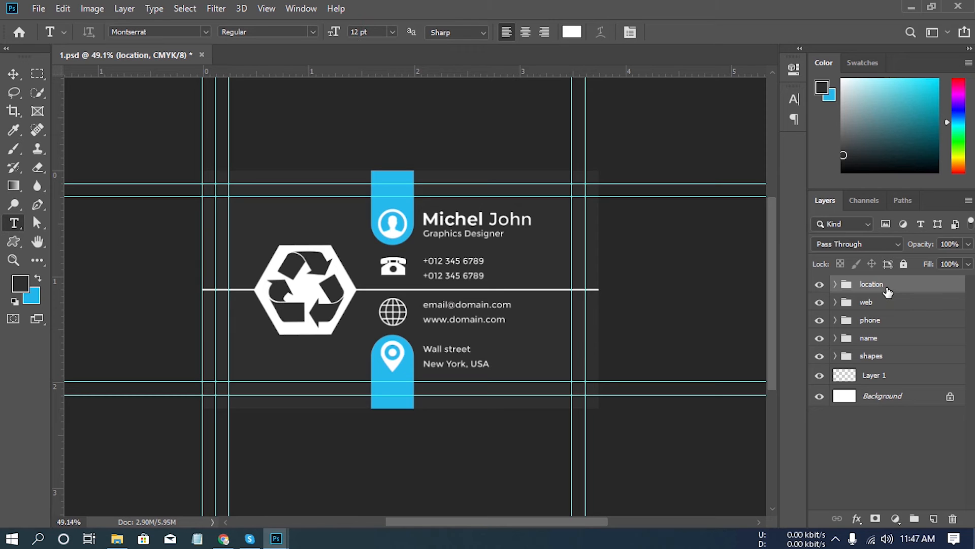
pyautogui.click(91, 9)
pyautogui.click(133, 207)
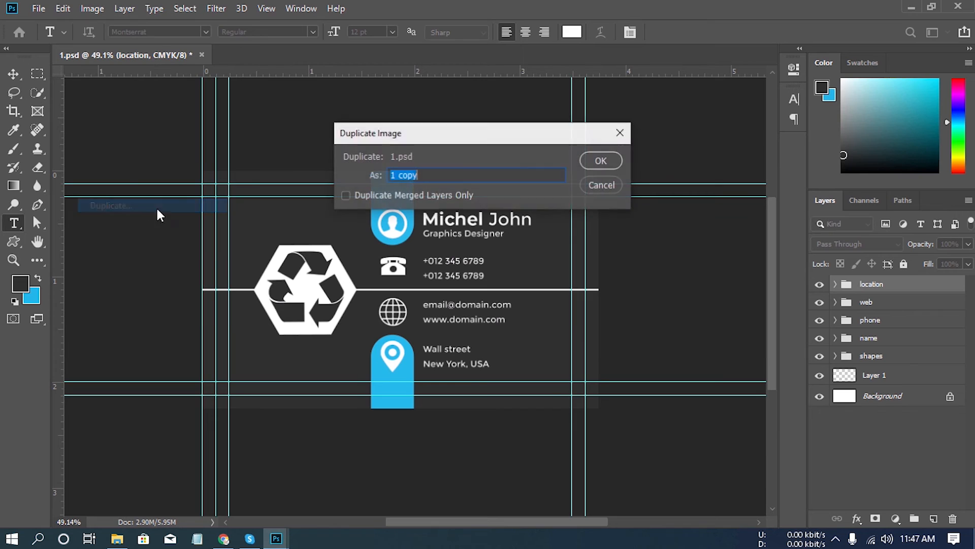
pyautogui.click(601, 161)
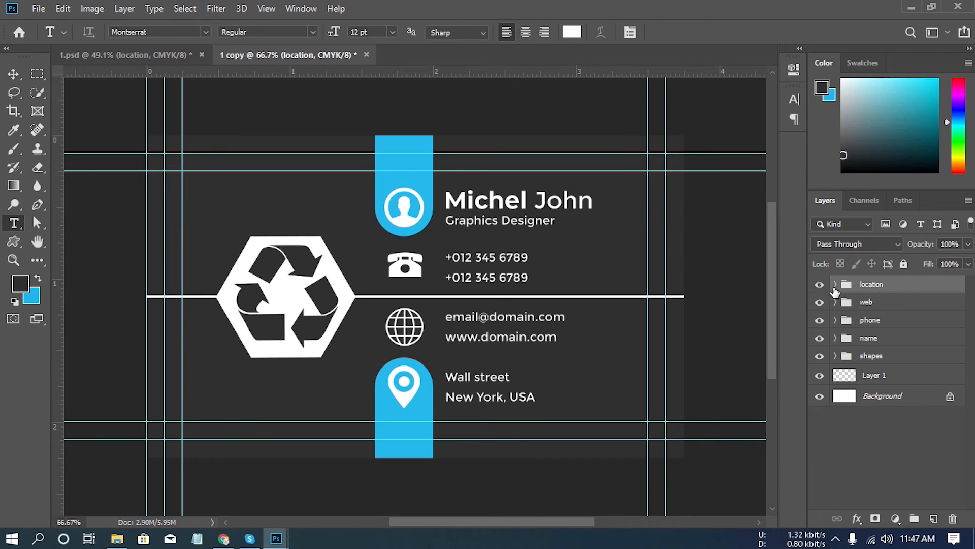
# - Hide the location, web, phone and name groups in the copied document and delete all four
pyautogui.click(820, 285)
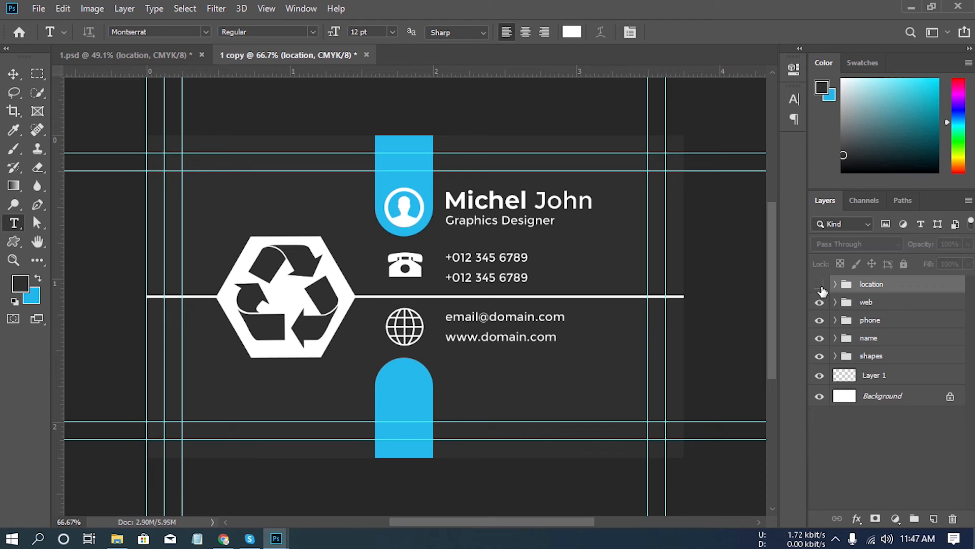
pyautogui.click(820, 301)
pyautogui.click(819, 319)
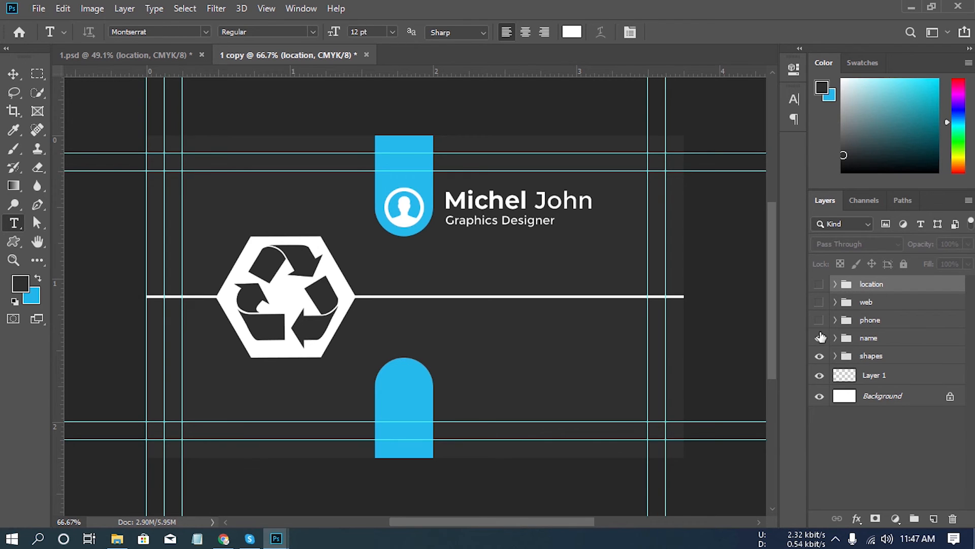
pyautogui.click(819, 338)
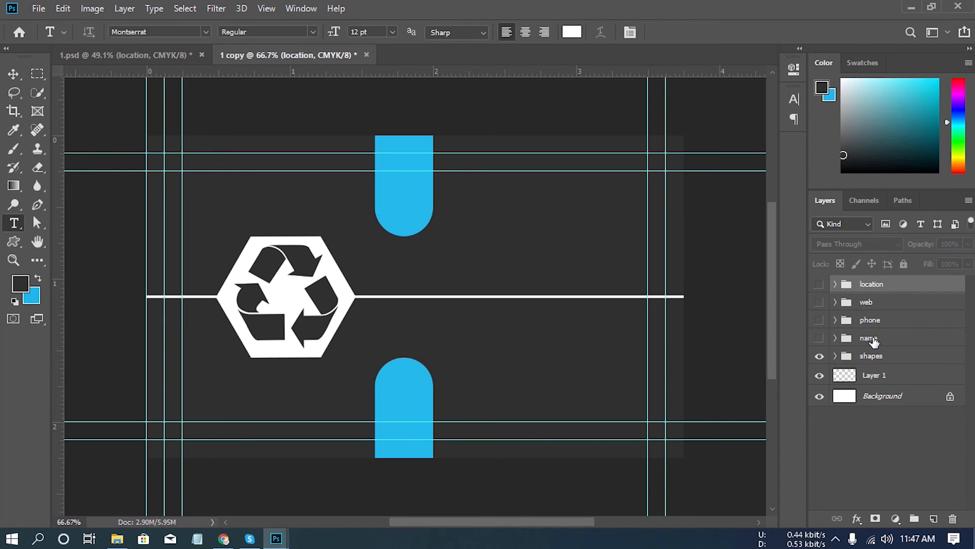
pyautogui.keyDown('shift'); pyautogui.click(886, 344); pyautogui.keyUp('shift')
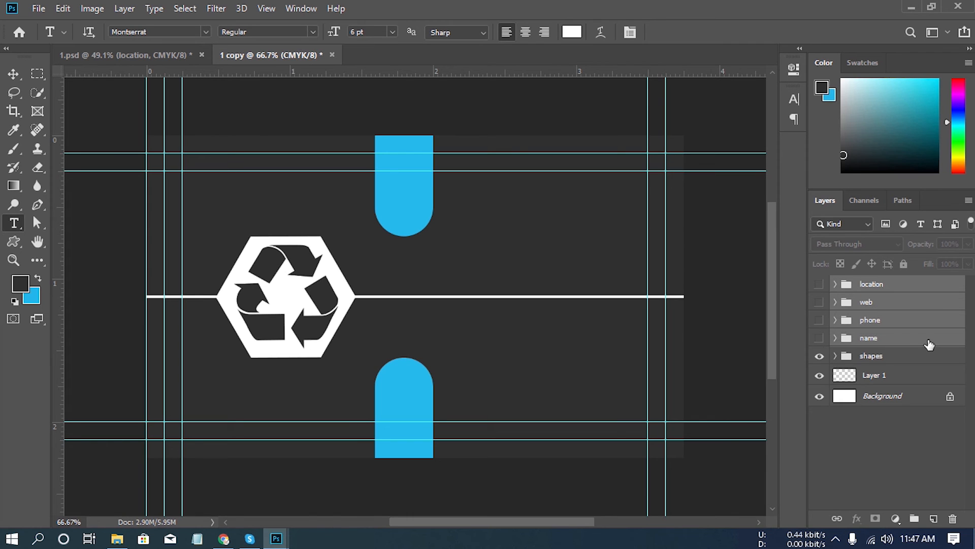
pyautogui.moveTo(929, 345); pyautogui.dragTo(952, 514)
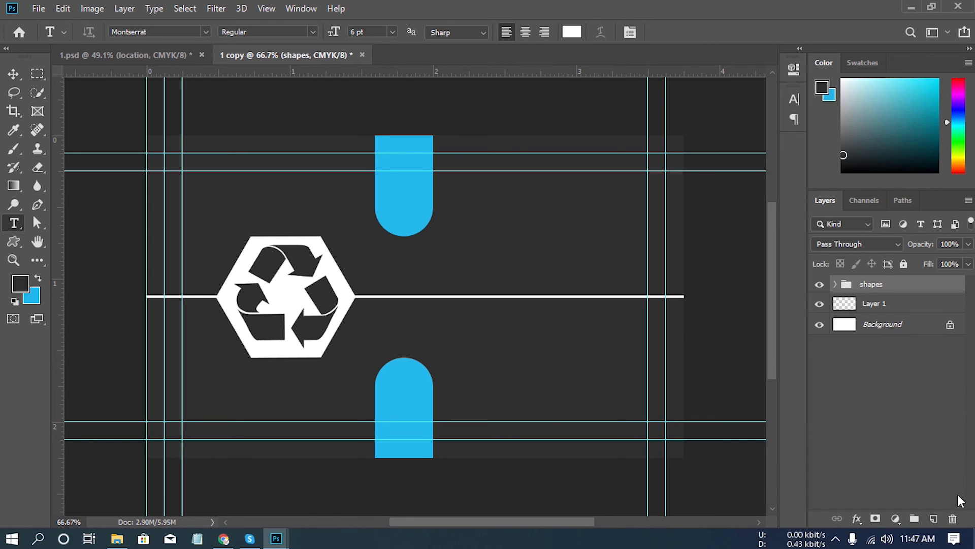
# - Move the two blue rounded rectangle layers out of the shapes group to the top of the layer stack and hide them
pyautogui.click(835, 284)
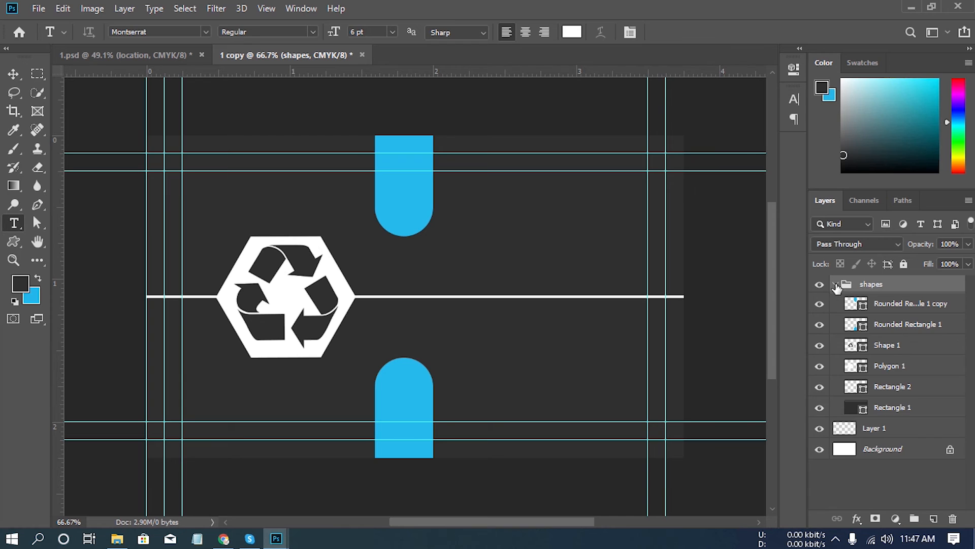
pyautogui.click(900, 306)
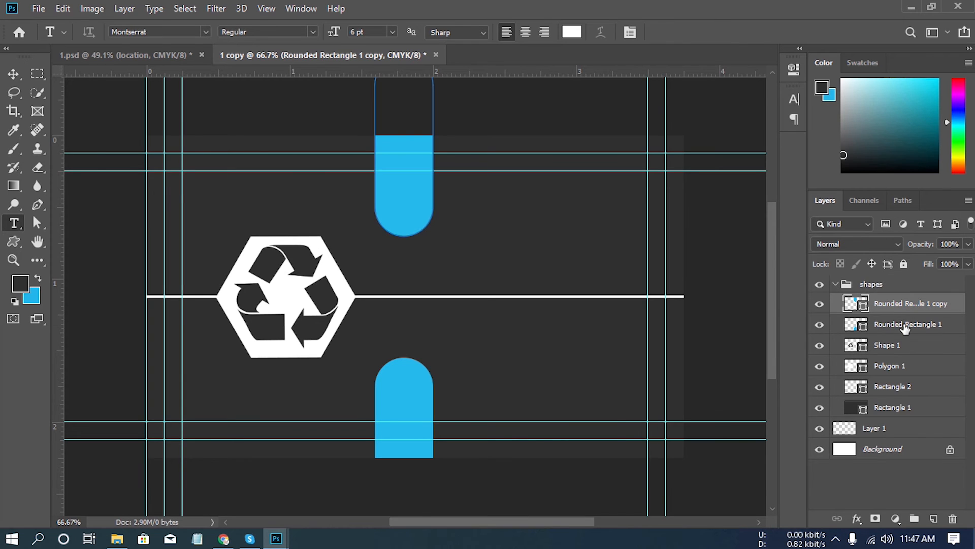
pyautogui.keyDown('shift'); pyautogui.click(905, 328); pyautogui.keyUp('shift')
pyautogui.moveTo(904, 308); pyautogui.dragTo(879, 277)
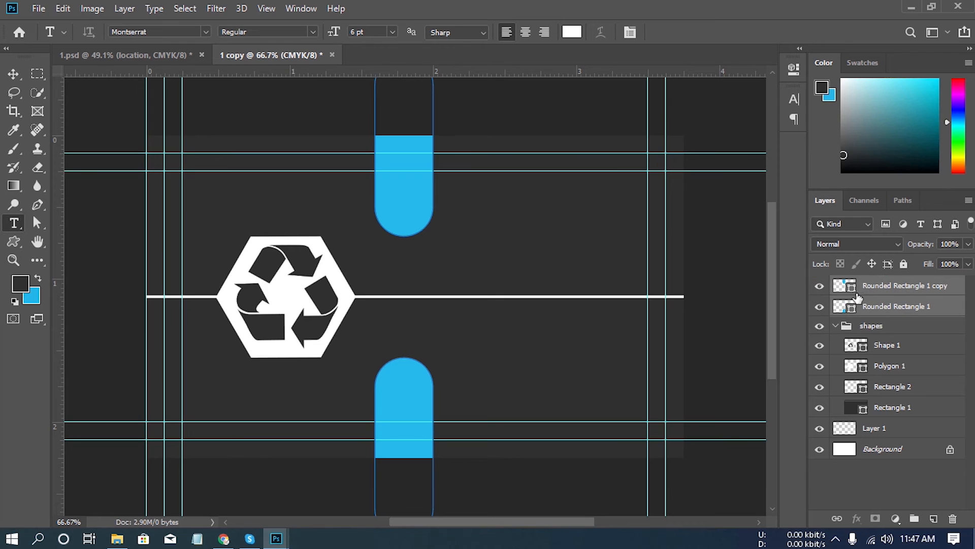
pyautogui.click(836, 325)
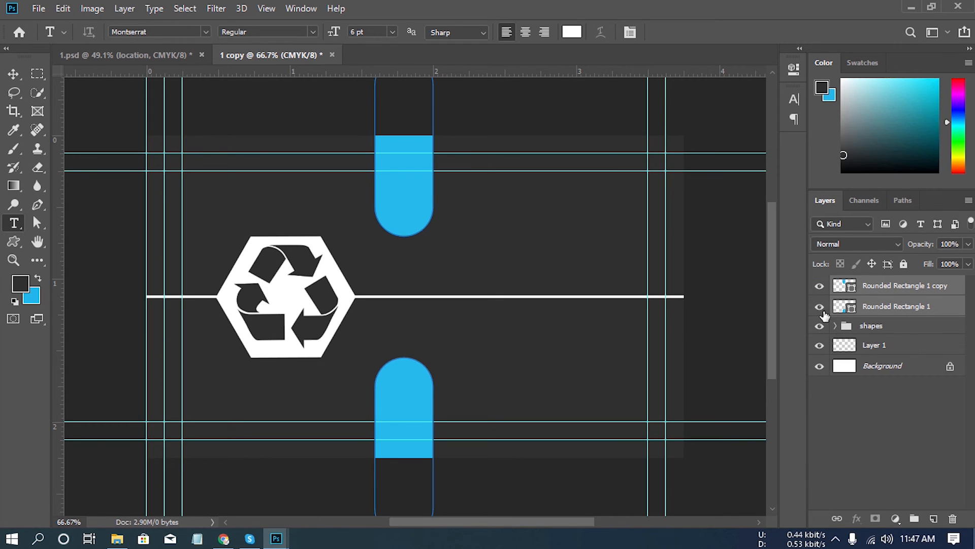
pyautogui.click(820, 307)
pyautogui.click(819, 285)
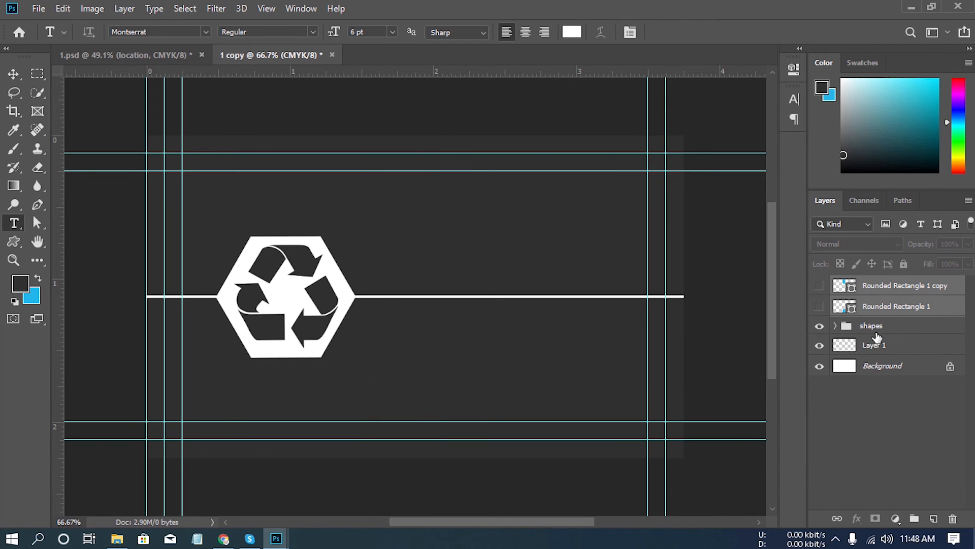
# - Centre the recycle symbol and white hexagon from the shapes group horizontally on the canvas, deselect, and collapse the group
pyautogui.click(879, 330)
pyautogui.click(835, 325)
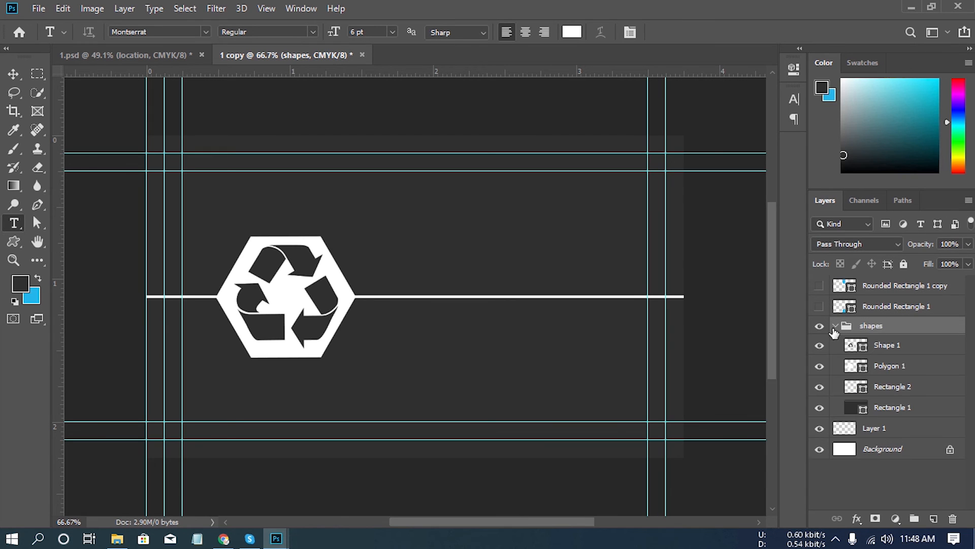
pyautogui.click(888, 349)
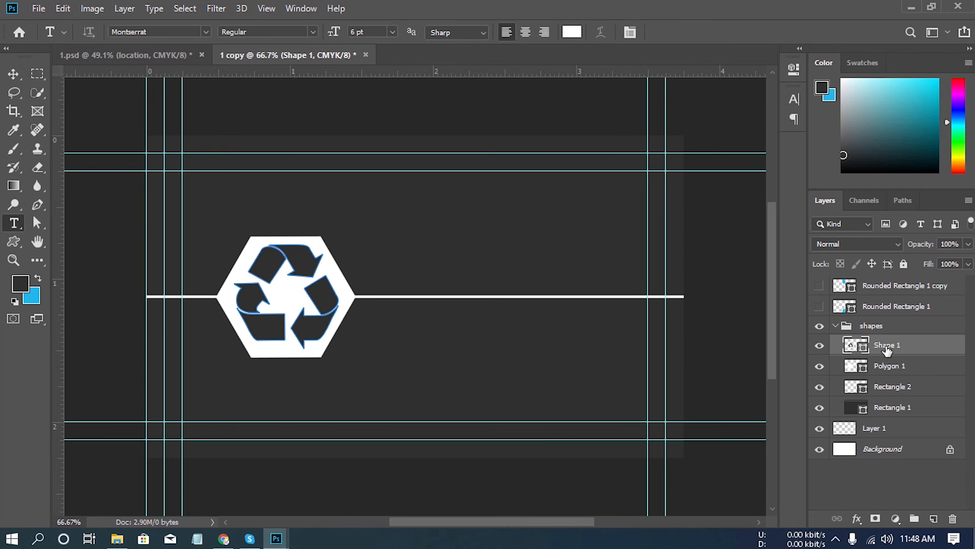
pyautogui.click(820, 346)
pyautogui.click(820, 345)
pyautogui.click(820, 366)
pyautogui.click(820, 366)
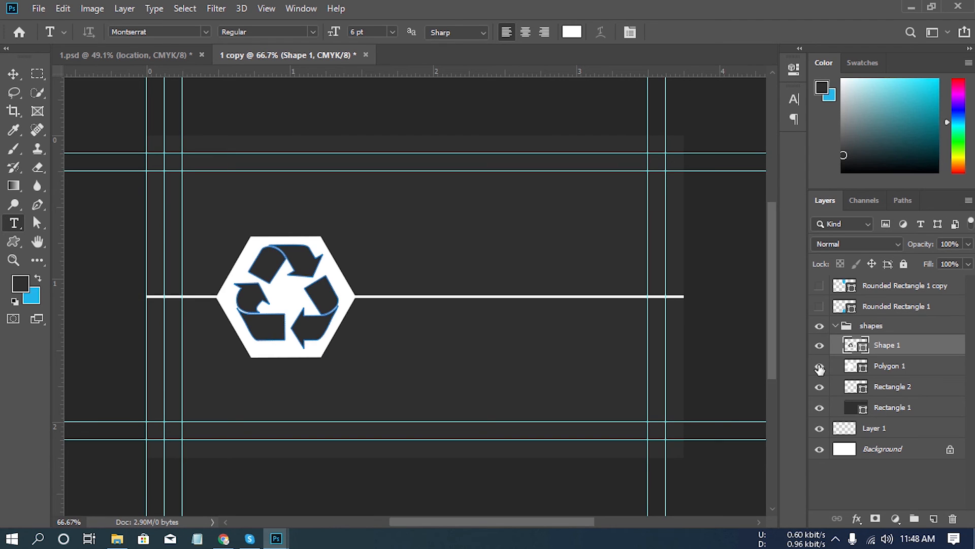
pyautogui.keyDown('shift'); pyautogui.click(894, 367); pyautogui.keyUp('shift')
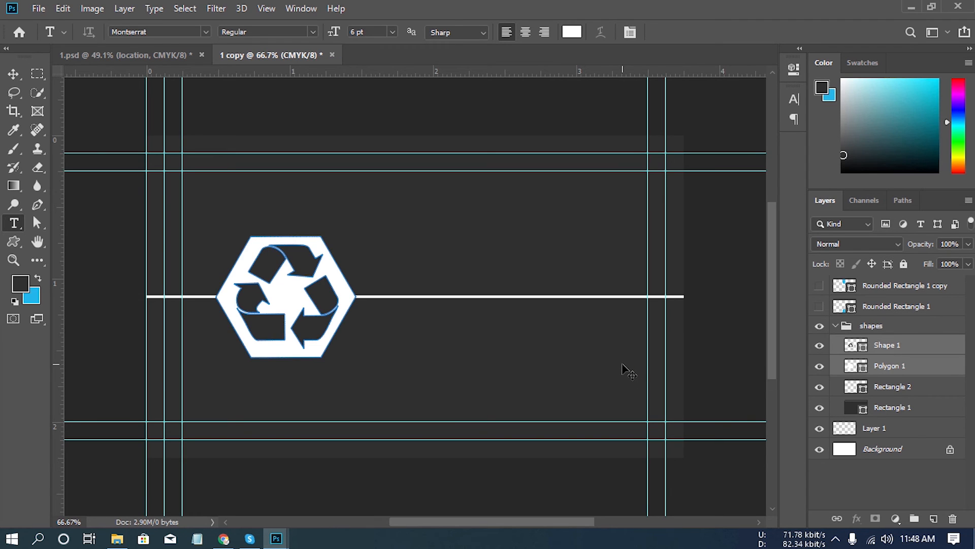
pyautogui.hotkey('ctrl', 'a')
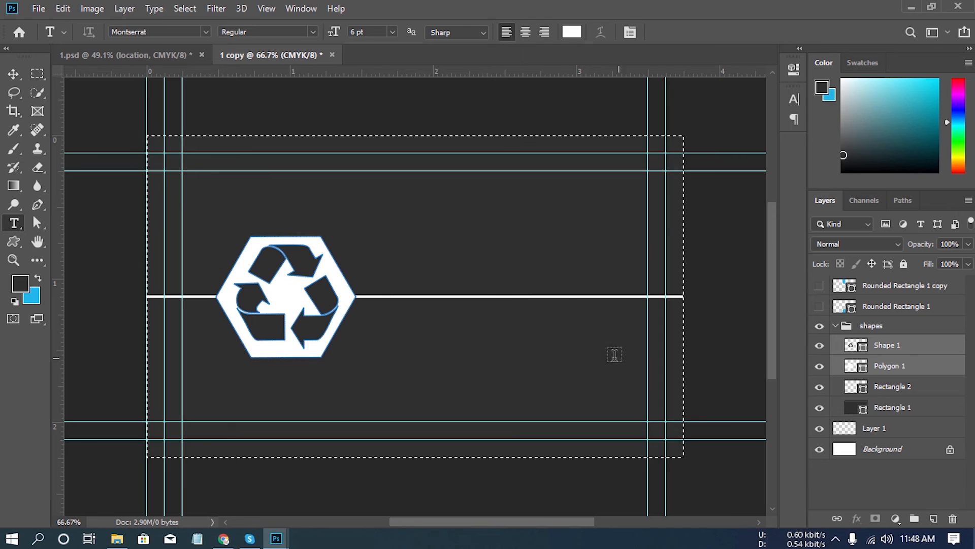
pyautogui.click(14, 76)
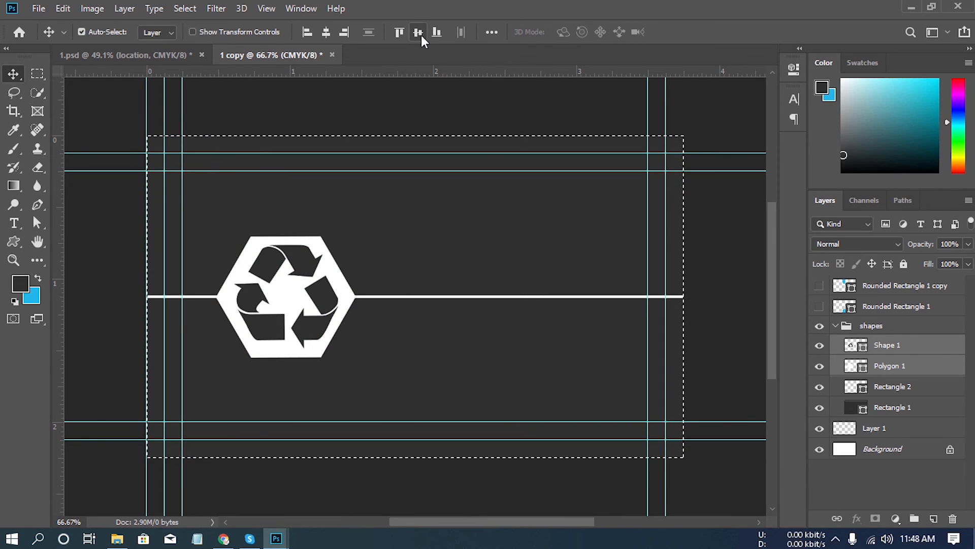
pyautogui.click(323, 33)
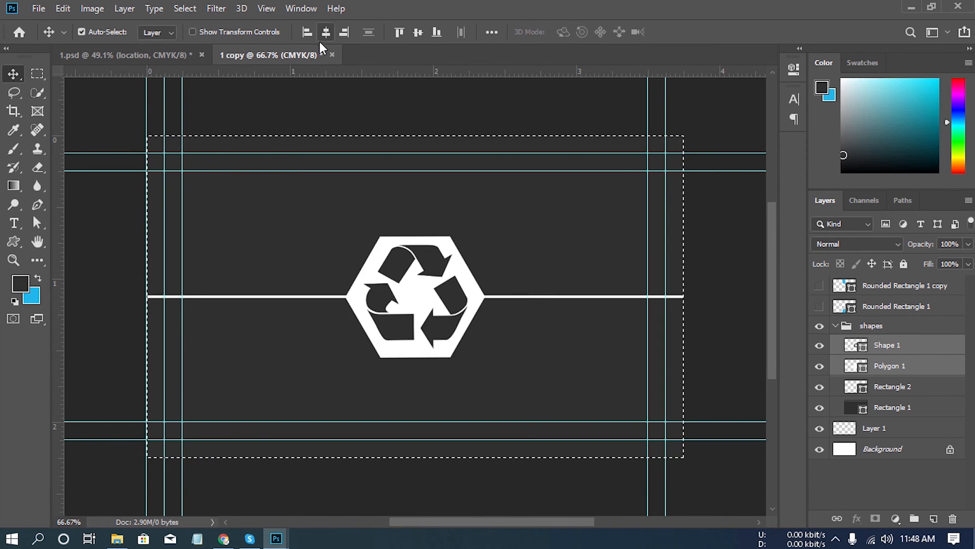
pyautogui.hotkey('ctrl', 'd')
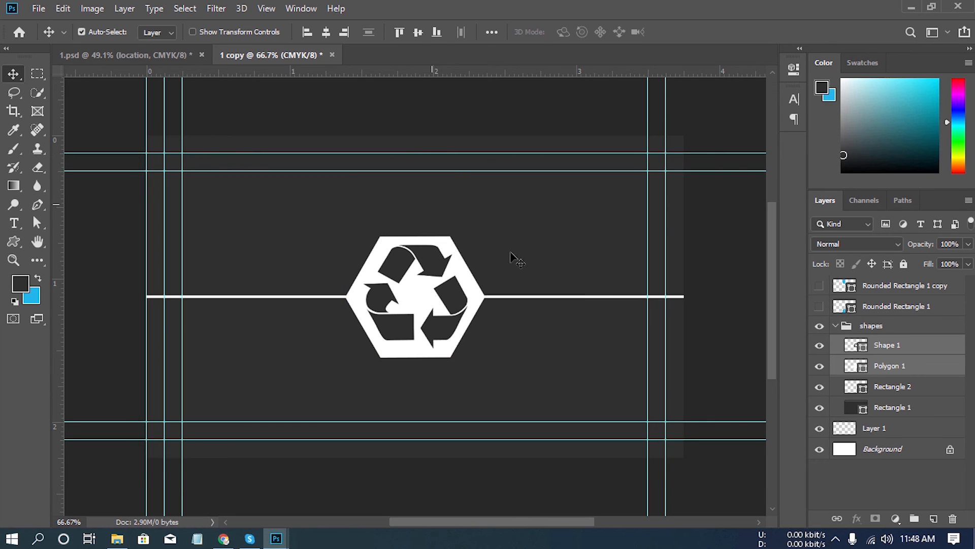
pyautogui.click(834, 326)
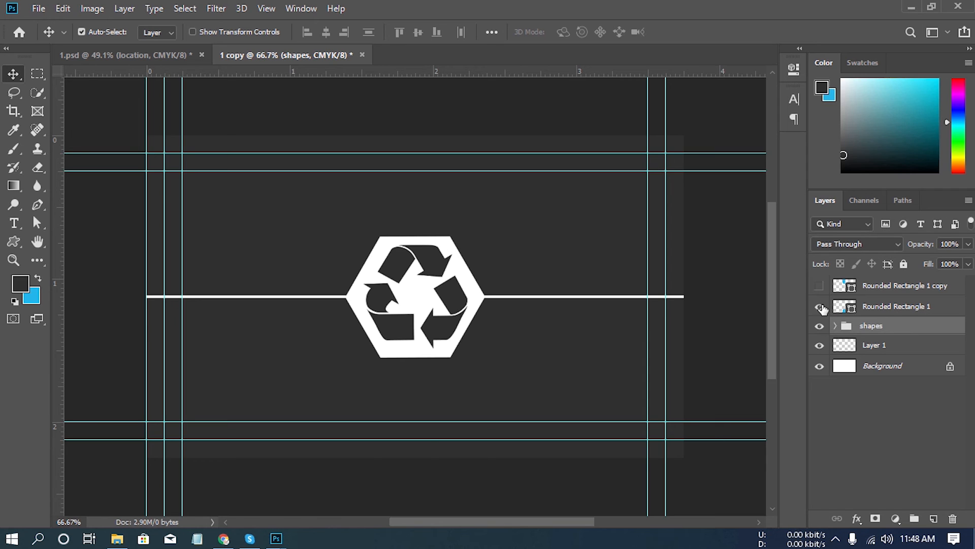
# - Show the two blue rounded rectangle layers again and rotate them together 90° clockwise
pyautogui.click(820, 307)
pyautogui.click(819, 285)
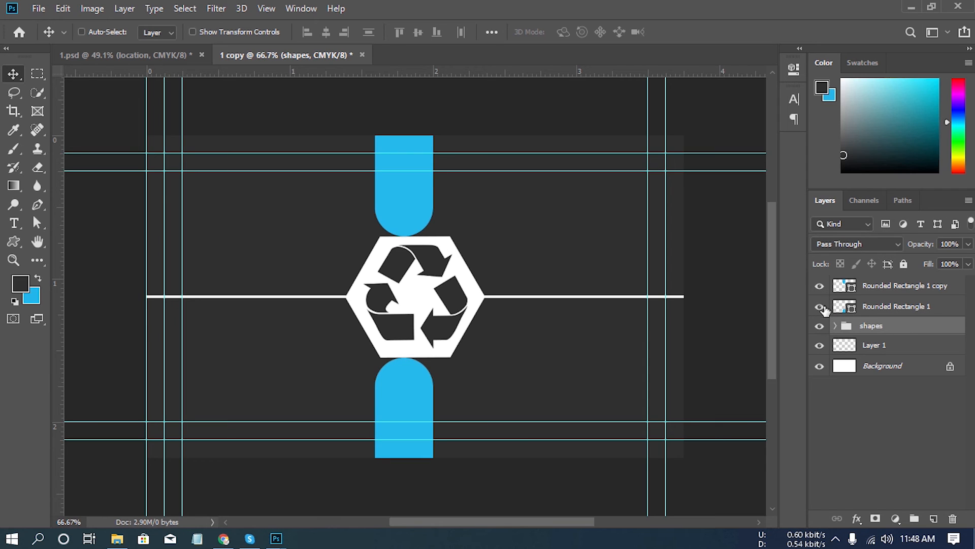
pyautogui.click(844, 307)
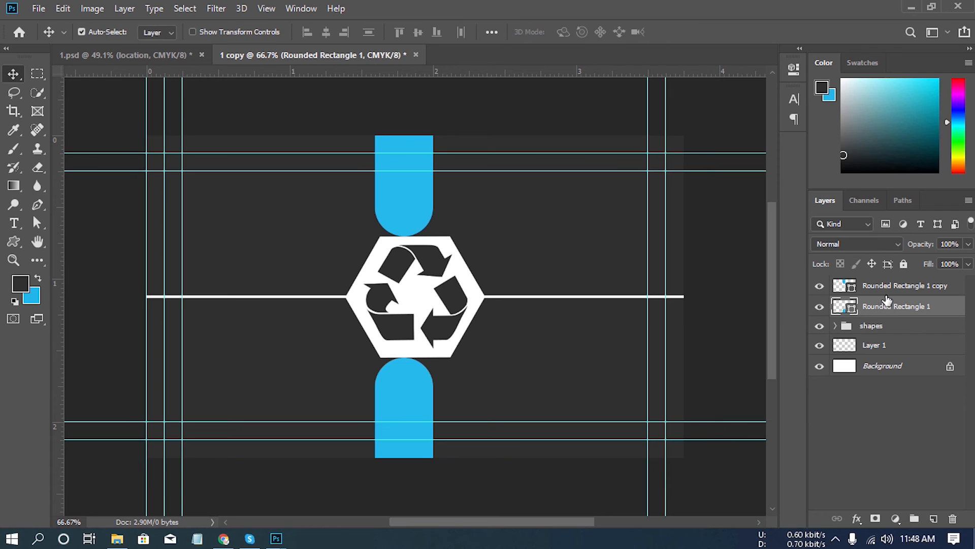
pyautogui.keyDown('ctrl'); pyautogui.click(887, 290); pyautogui.keyUp('ctrl')
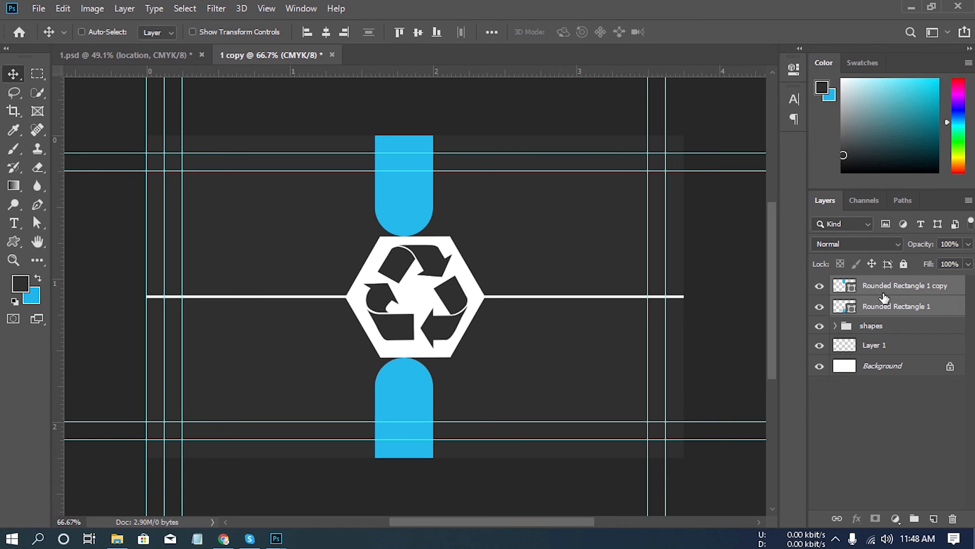
pyautogui.hotkey('ctrl', 't')
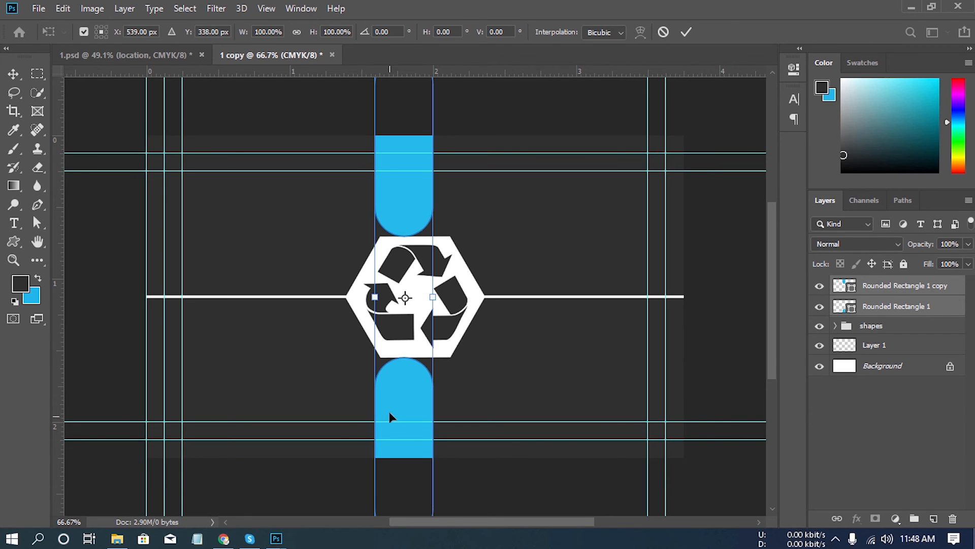
pyautogui.rightClick(400, 399)
pyautogui.click(468, 346)
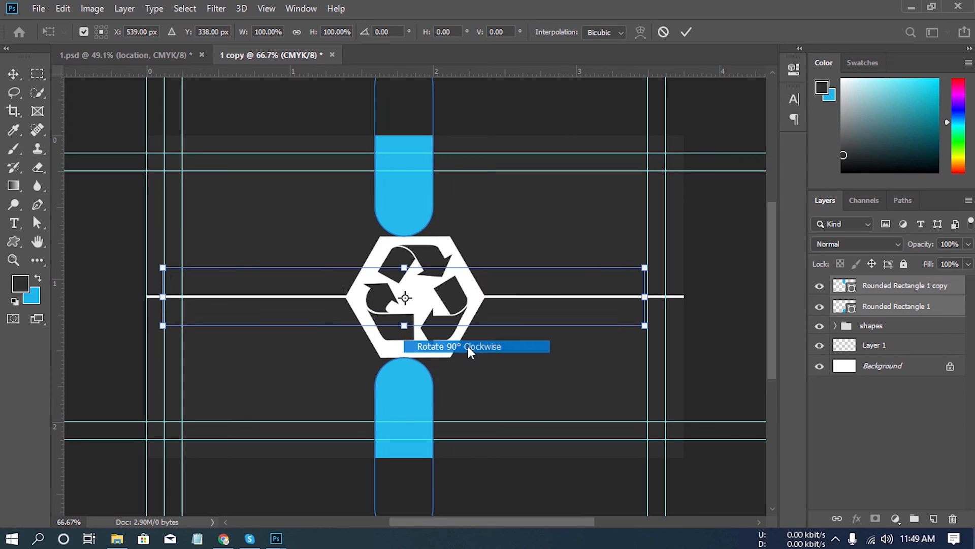
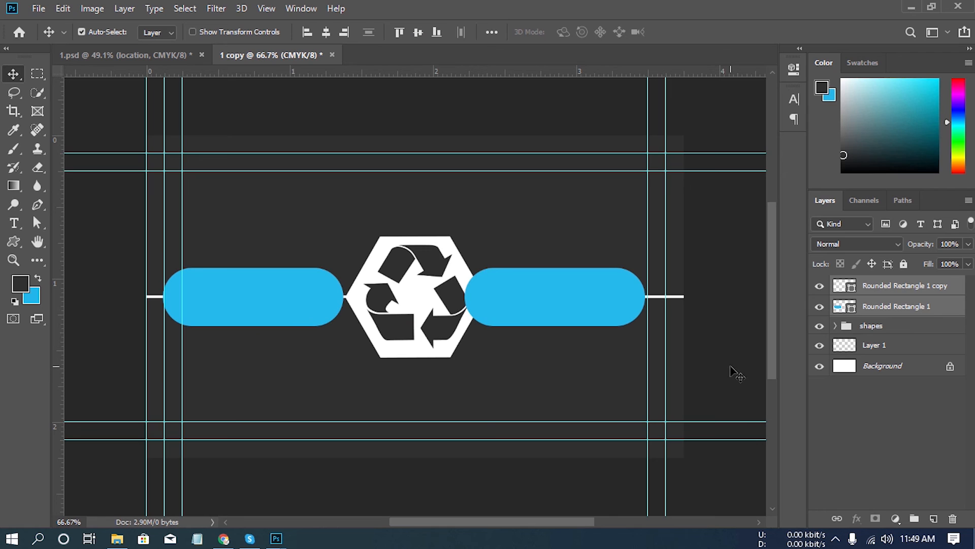
# - Hide both blue rounded rectangles and draw a rectangle about 650 × 93 px across the recycle logo on a new top layer
pyautogui.click(819, 307)
pyautogui.click(820, 286)
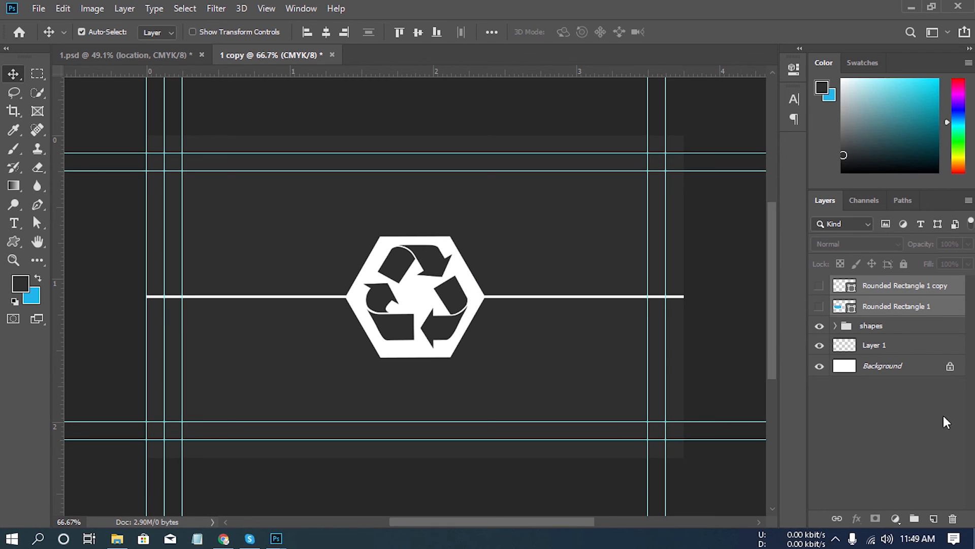
pyautogui.click(917, 293)
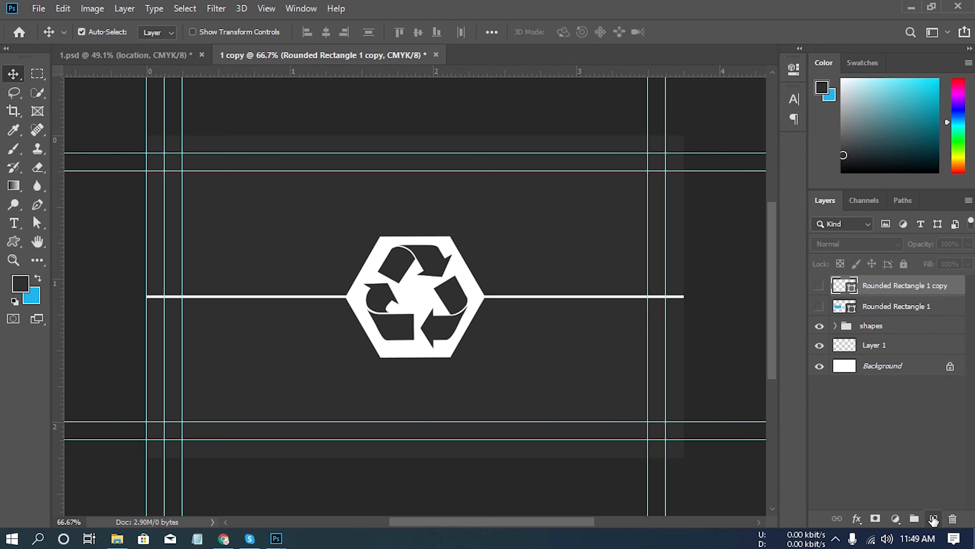
pyautogui.click(934, 517)
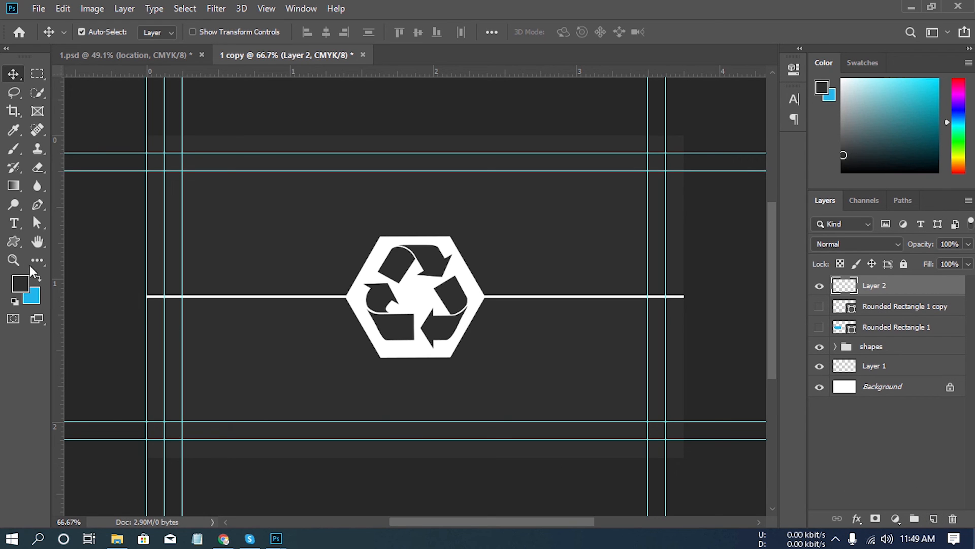
pyautogui.click(14, 241)
pyautogui.click(66, 241)
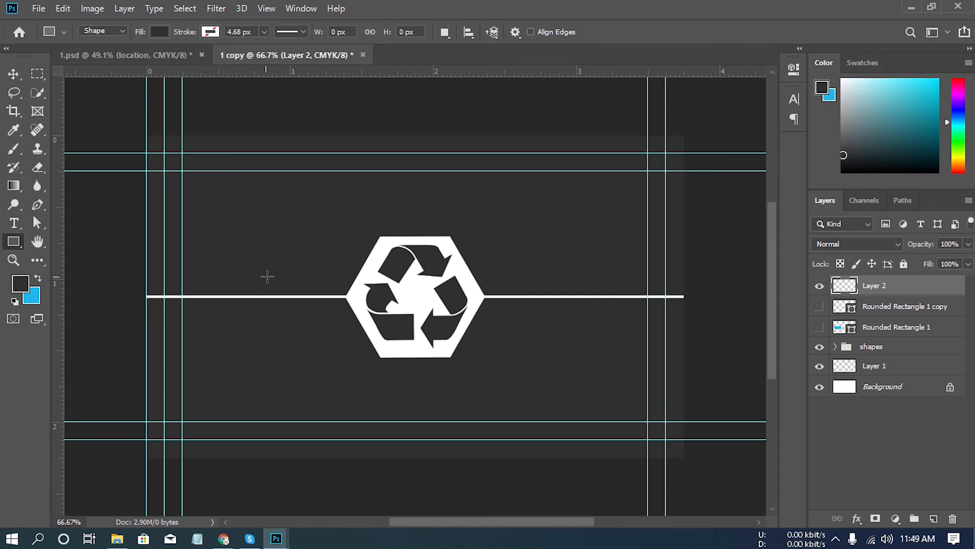
pyautogui.moveTo(269, 276); pyautogui.dragTo(579, 320)
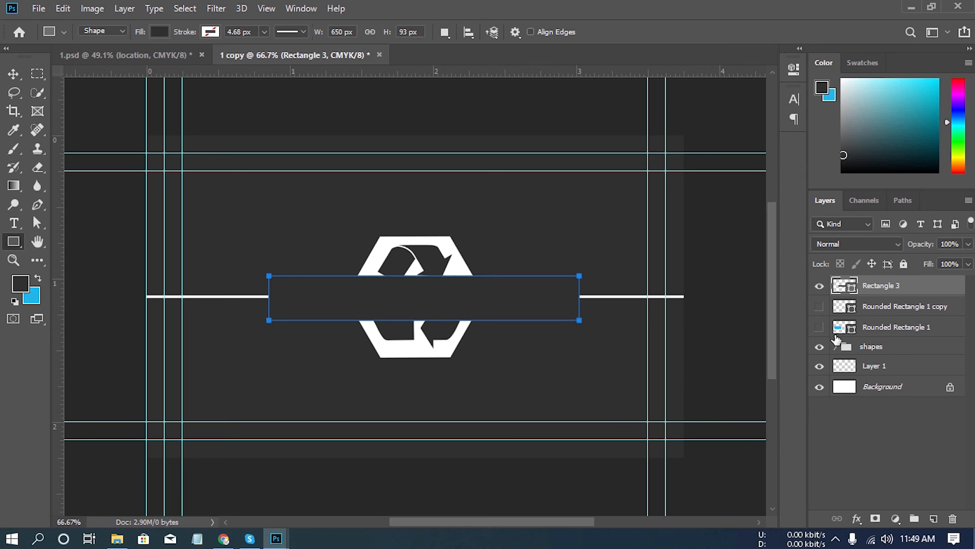
# - Change the new rectangle's fill colour to red
pyautogui.doubleClick(852, 288)
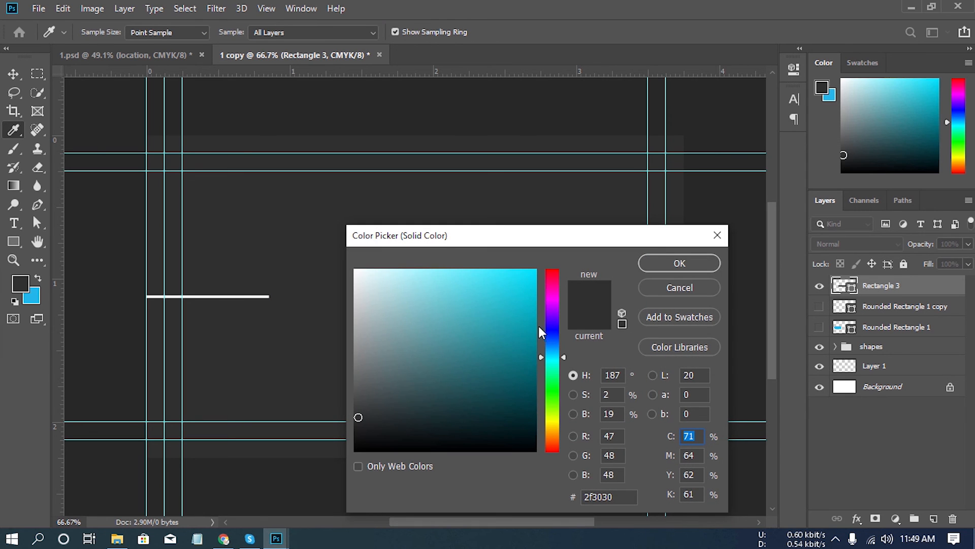
pyautogui.click(552, 275)
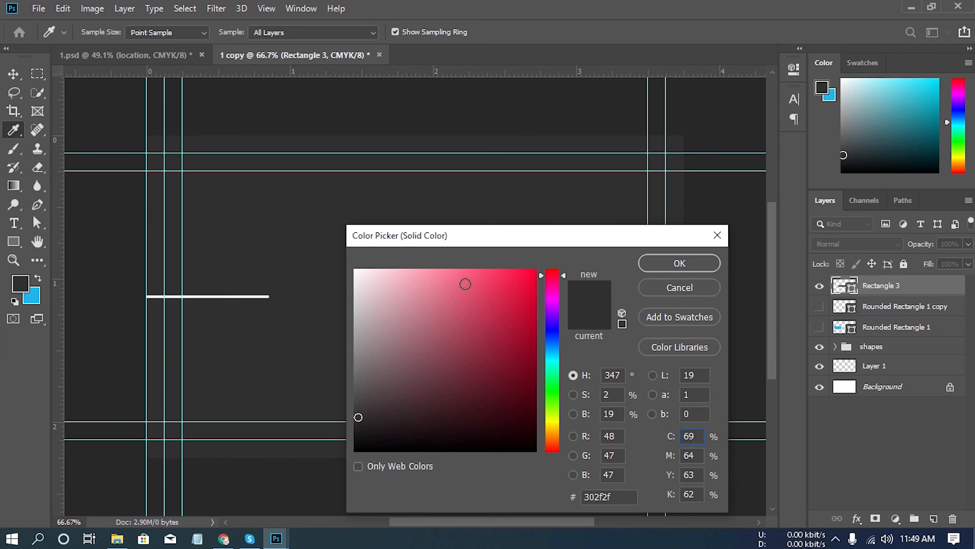
pyautogui.click(484, 307)
pyautogui.click(678, 265)
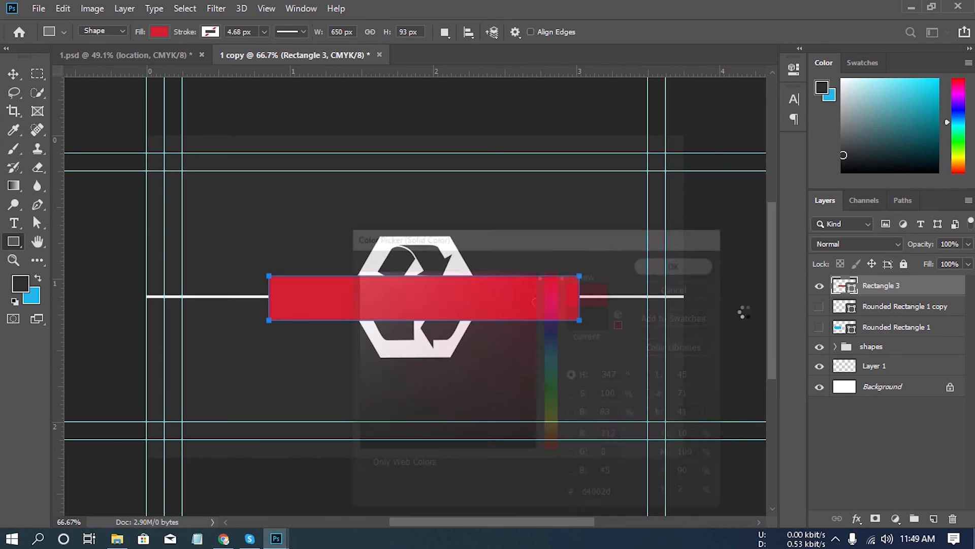
# - Centre the red rectangle horizontally on the canvas and deselect
pyautogui.hotkey('ctrl', 'a')
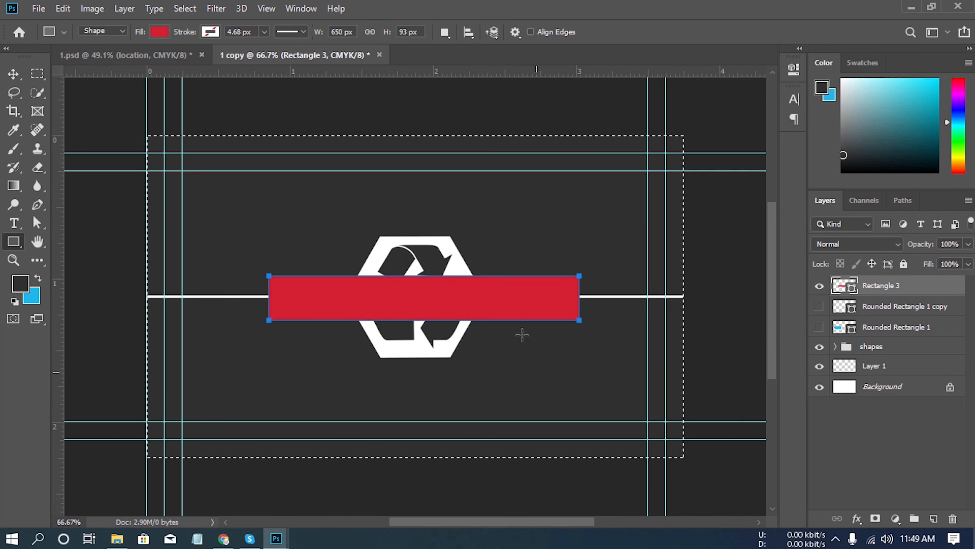
pyautogui.press('v')
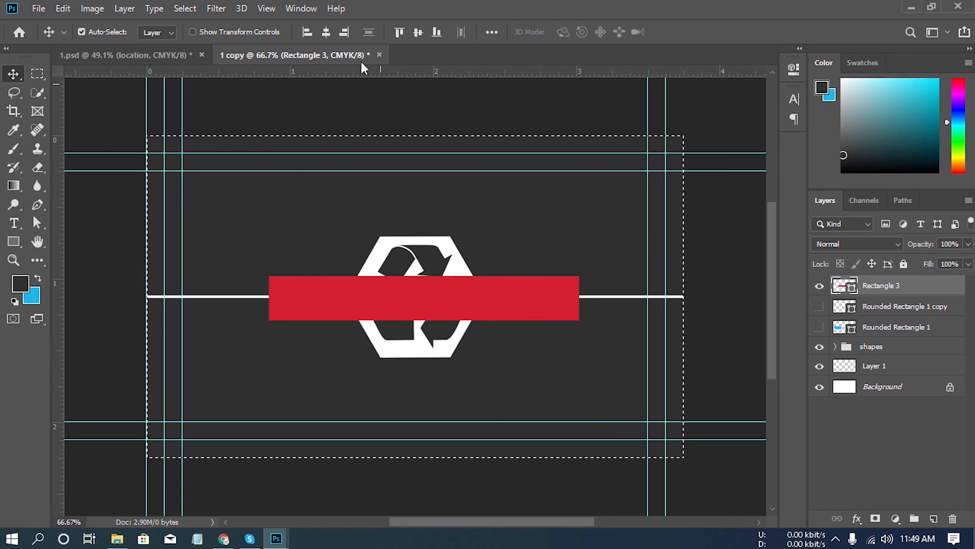
pyautogui.click(326, 32)
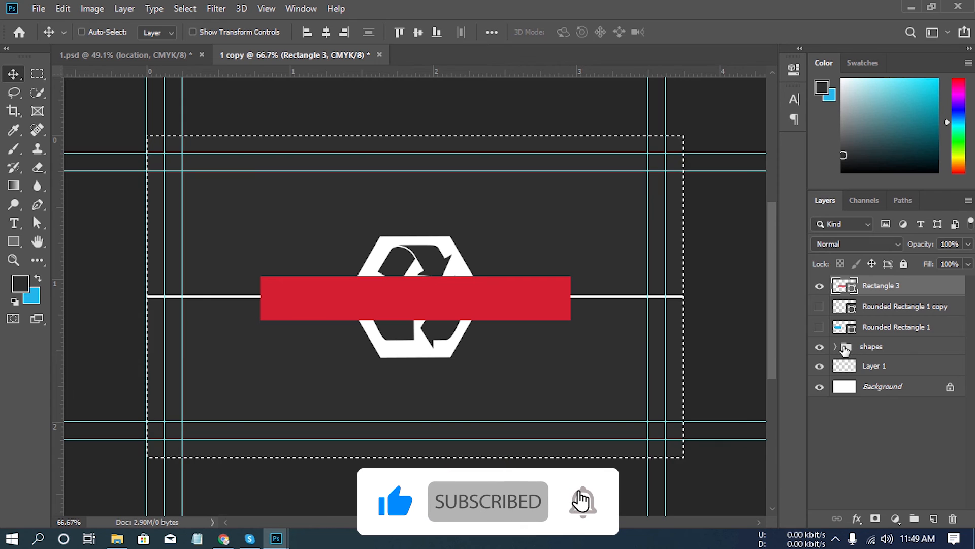
pyautogui.hotkey('ctrl', 'd')
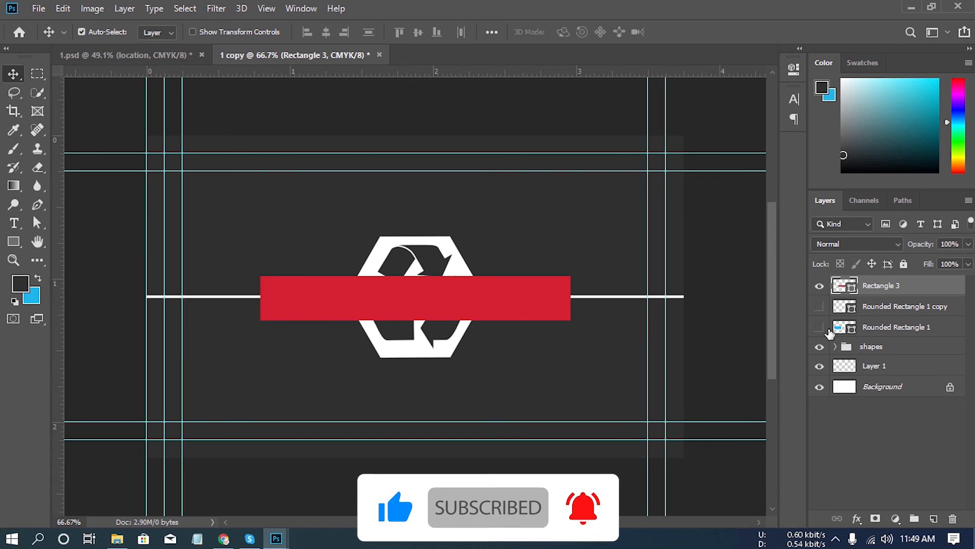
# - Show both blue rounded rectangles and shift the right one outward until its rounded inner end meets the red rectangle's right edge
pyautogui.moveTo(818, 307); pyautogui.dragTo(820, 329)
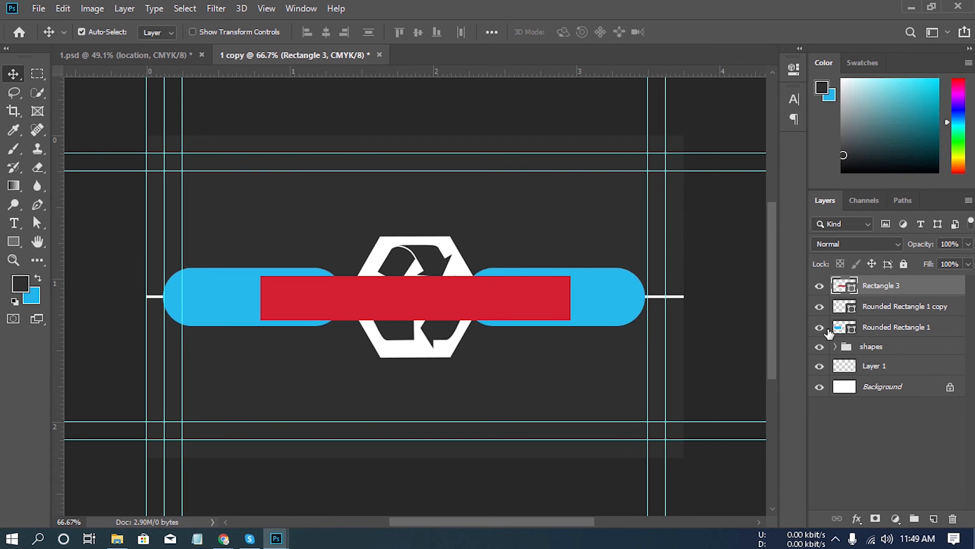
pyautogui.click(838, 309)
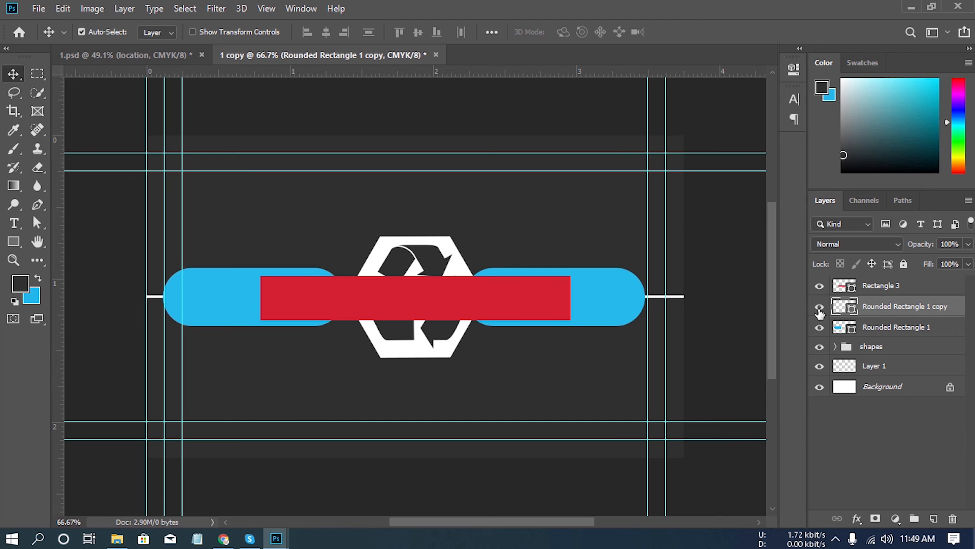
pyautogui.click(819, 306)
pyautogui.click(819, 307)
pyautogui.moveTo(601, 302)
pyautogui.mouseDown()
pyautogui.moveTo(674, 346)
pyautogui.moveTo(619, 312)
pyautogui.moveTo(592, 312)
pyautogui.mouseUp()
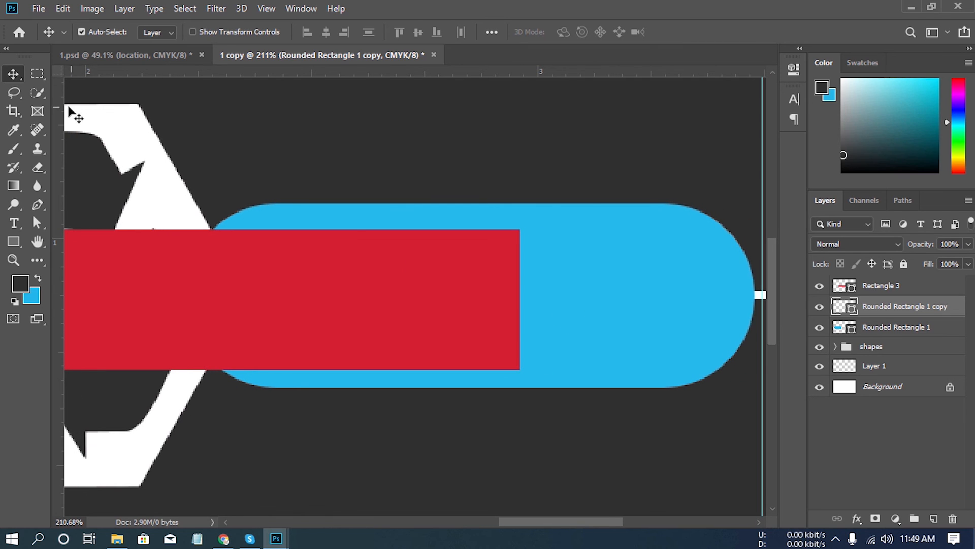
pyautogui.press('Right')
pyautogui.press('Right')
pyautogui.press('Right')
pyautogui.press('Right')
pyautogui.press('Right')
pyautogui.press('Right')
pyautogui.press('Right')
pyautogui.press('Right')
pyautogui.press('Right')
pyautogui.press('Right')
pyautogui.press('Right')
pyautogui.press('Right')
pyautogui.press('Right')
pyautogui.press('Right')
pyautogui.press('Right')
pyautogui.press('Right')
pyautogui.press('Right')
pyautogui.press('Right')
pyautogui.press('Right')
pyautogui.press('Right')
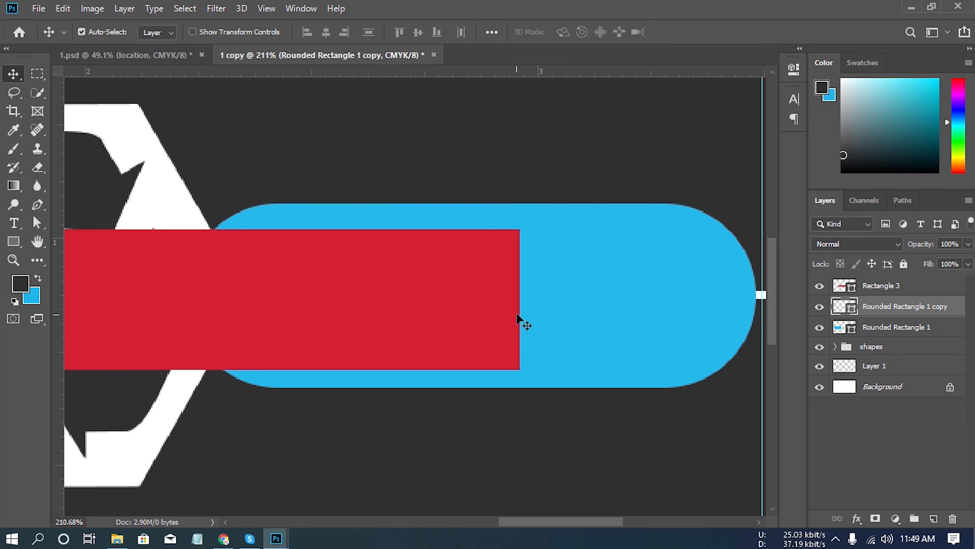
pyautogui.press('Right')
pyautogui.press('Right')
pyautogui.press('Right')
pyautogui.press('Right')
pyautogui.press('Right')
pyautogui.press('Right')
pyautogui.press('Right')
pyautogui.press('Right')
pyautogui.press('Right')
pyautogui.press('Right')
pyautogui.press('Right')
pyautogui.press('Right')
pyautogui.press('Right')
pyautogui.press('Right')
pyautogui.press('Right')
pyautogui.press('Right')
pyautogui.press('Right')
pyautogui.press('Right')
pyautogui.press('Right')
pyautogui.press('Right')
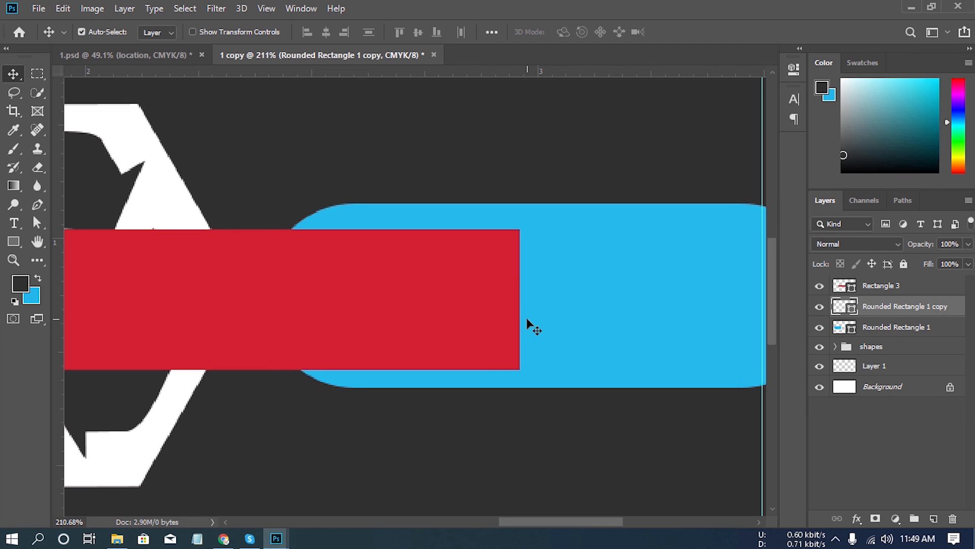
pyautogui.press('Right')
pyautogui.press('Right')
pyautogui.press('Right')
pyautogui.press('Right')
pyautogui.press('Right')
pyautogui.press('Right')
pyautogui.press('Right')
pyautogui.press('Right')
pyautogui.press('Right')
pyautogui.press('Right')
pyautogui.press('Right')
pyautogui.press('Right')
pyautogui.press('Right')
pyautogui.press('Right')
pyautogui.press('Right')
pyautogui.press('Right')
pyautogui.press('Right')
pyautogui.press('Right')
pyautogui.press('Right')
pyautogui.press('Right')
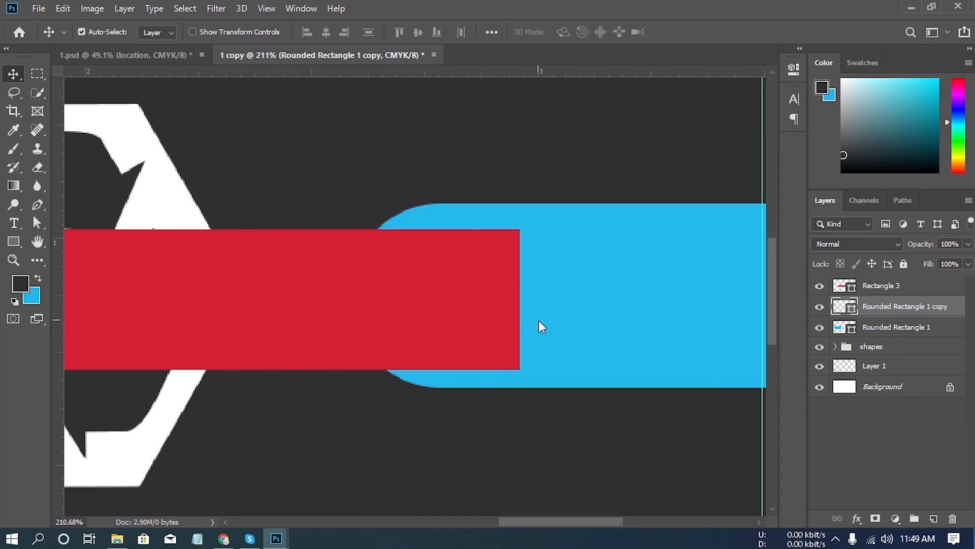
pyautogui.press('Right')
pyautogui.press('Right')
pyautogui.press('Right')
pyautogui.press('Right')
pyautogui.press('Right')
pyautogui.press('Right')
pyautogui.press('Right')
pyautogui.press('Right')
pyautogui.press('Right')
pyautogui.press('Right')
pyautogui.press('Right')
pyautogui.press('Right')
pyautogui.press('Right')
pyautogui.press('Right')
pyautogui.press('Right')
pyautogui.press('Right')
pyautogui.press('Right')
pyautogui.press('Right')
pyautogui.press('Right')
pyautogui.press('Right')
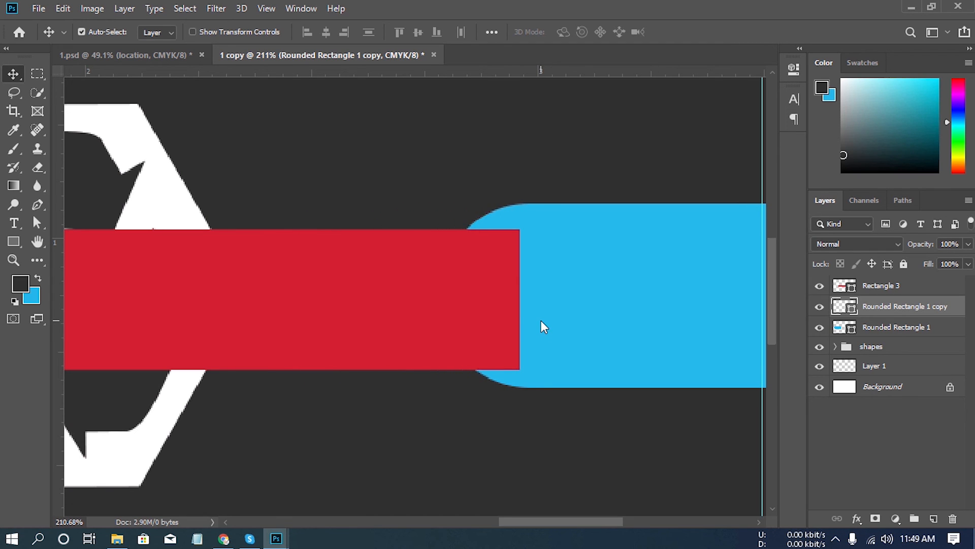
pyautogui.press('Right')
pyautogui.press('Right')
pyautogui.press('Right')
pyautogui.press('Right')
pyautogui.press('Right')
pyautogui.press('Right')
pyautogui.press('Right')
pyautogui.press('Right')
pyautogui.press('Right')
pyautogui.press('Right')
pyautogui.press('Right')
pyautogui.press('Right')
pyautogui.press('Right')
pyautogui.press('Right')
pyautogui.press('Right')
pyautogui.press('Right')
pyautogui.press('Right')
pyautogui.press('Right')
pyautogui.press('Right')
pyautogui.press('Right')
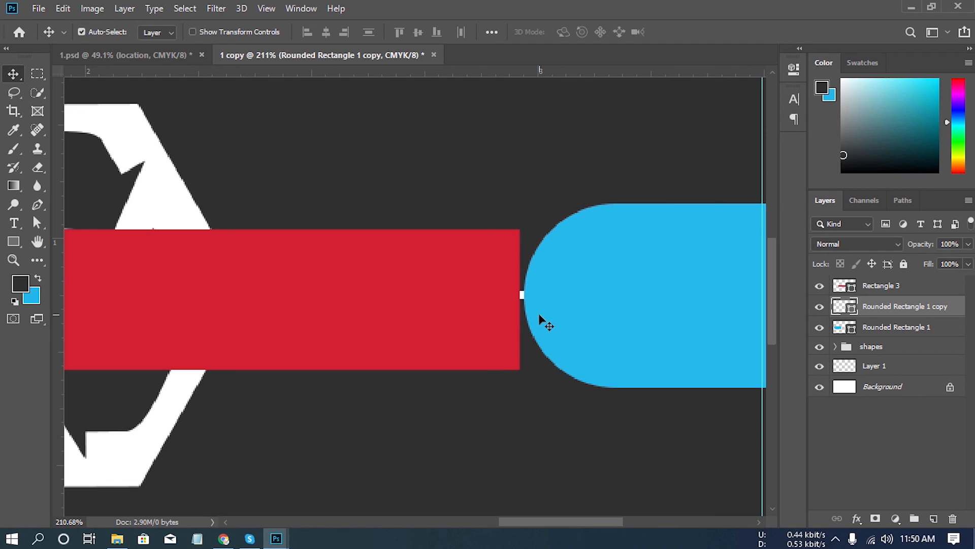
pyautogui.moveTo(527, 313); pyautogui.dragTo(580, 349)
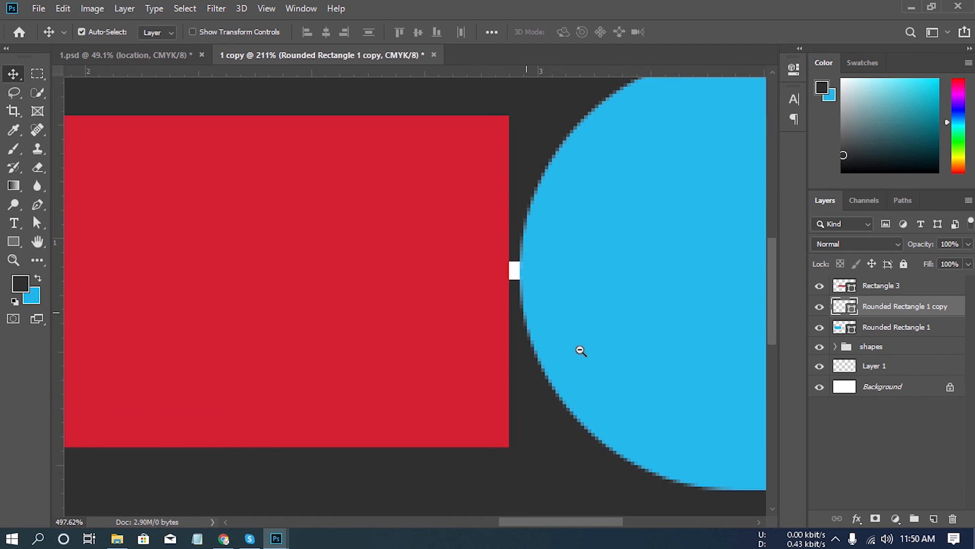
pyautogui.press('Left')
pyautogui.press('Left')
pyautogui.press('Left')
pyautogui.press('Left')
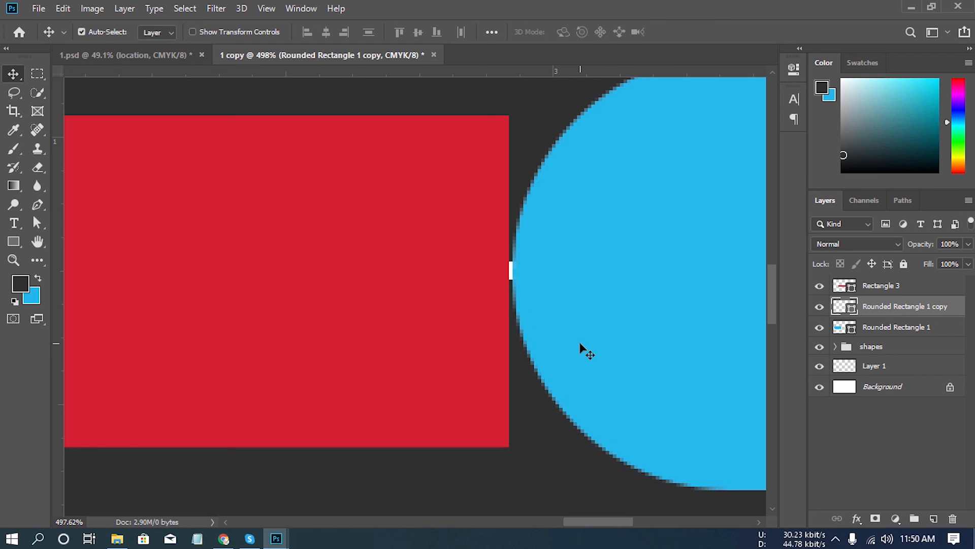
# - Shift the left blue rounded rectangle outward until its rounded inner end just touches the red rectangle's left edge
pyautogui.moveTo(419, 367); pyautogui.dragTo(437, 315)
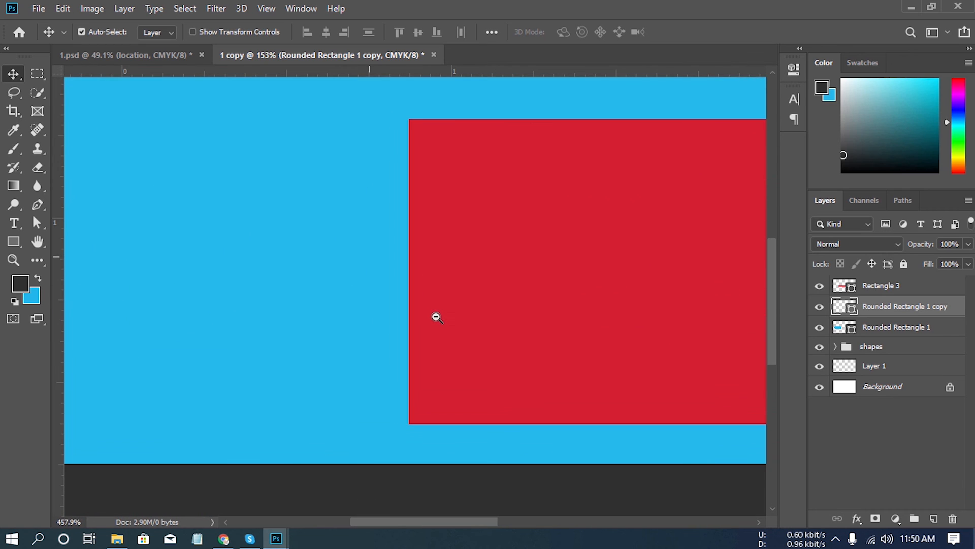
pyautogui.moveTo(461, 279); pyautogui.dragTo(458, 338)
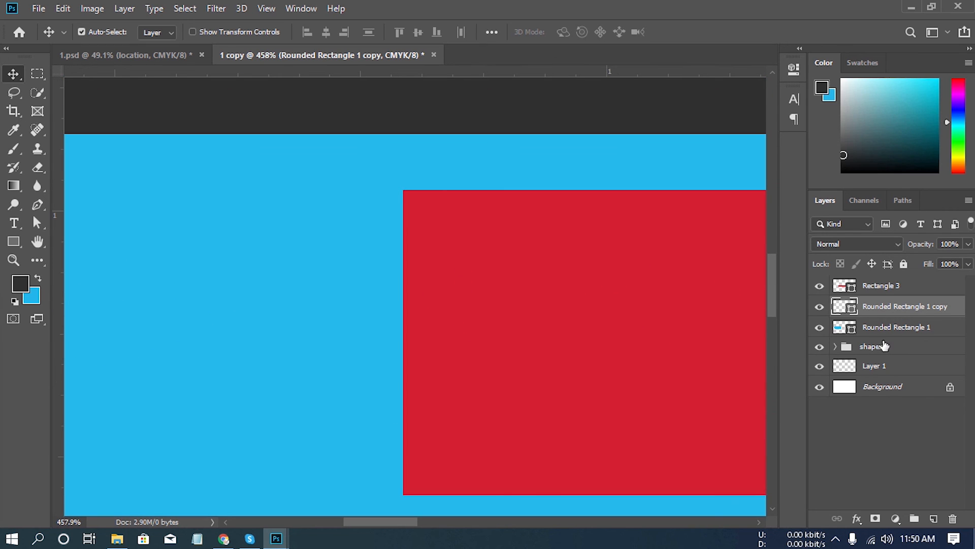
pyautogui.click(886, 330)
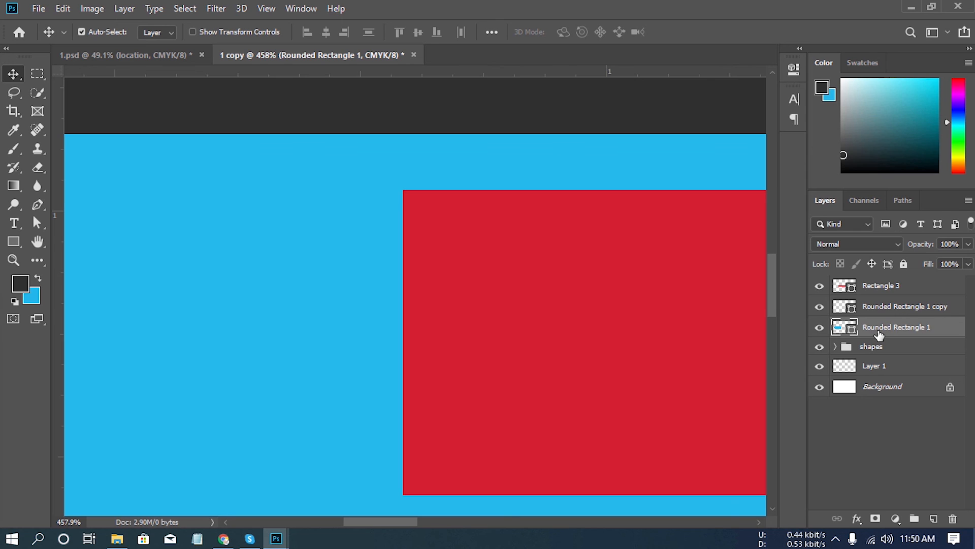
pyautogui.press('Left')
pyautogui.press('Left')
pyautogui.press('Left')
pyautogui.press('Left')
pyautogui.press('Left')
pyautogui.press('Left')
pyautogui.press('Left')
pyautogui.press('Left')
pyautogui.press('Left')
pyautogui.press('Left')
pyautogui.press('Left')
pyautogui.press('Left')
pyautogui.press('Left')
pyautogui.press('Left')
pyautogui.press('Left')
pyautogui.press('Left')
pyautogui.press('Left')
pyautogui.press('Left')
pyautogui.press('Left')
pyautogui.press('Left')
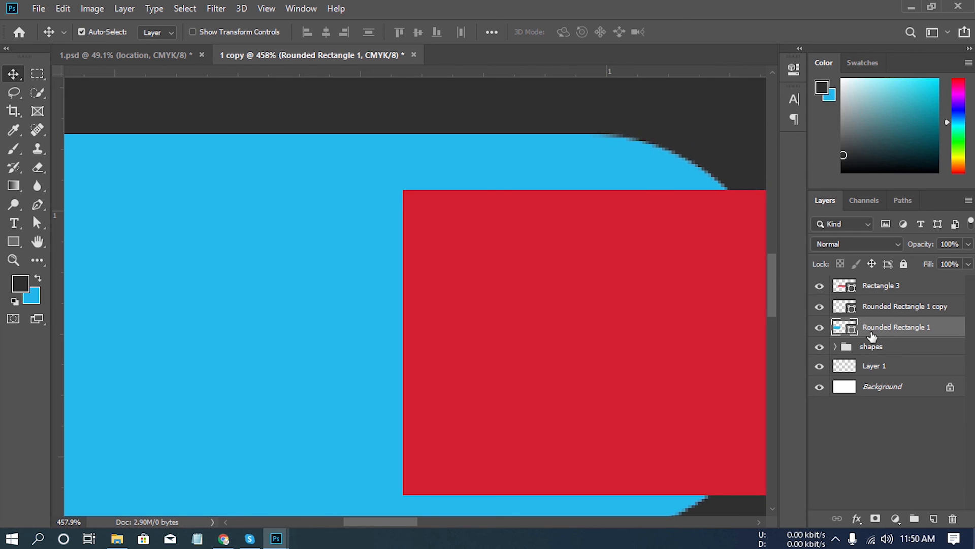
pyautogui.press('Left')
pyautogui.press('Left')
pyautogui.press('Left')
pyautogui.press('Left')
pyautogui.press('Left')
pyautogui.press('Left')
pyautogui.press('Left')
pyautogui.press('Left')
pyautogui.press('Left')
pyautogui.press('Left')
pyautogui.press('Left')
pyautogui.press('Left')
pyautogui.press('Left')
pyautogui.press('Left')
pyautogui.press('Left')
pyautogui.press('Left')
pyautogui.press('Left')
pyautogui.press('Left')
pyautogui.press('Left')
pyautogui.press('Left')
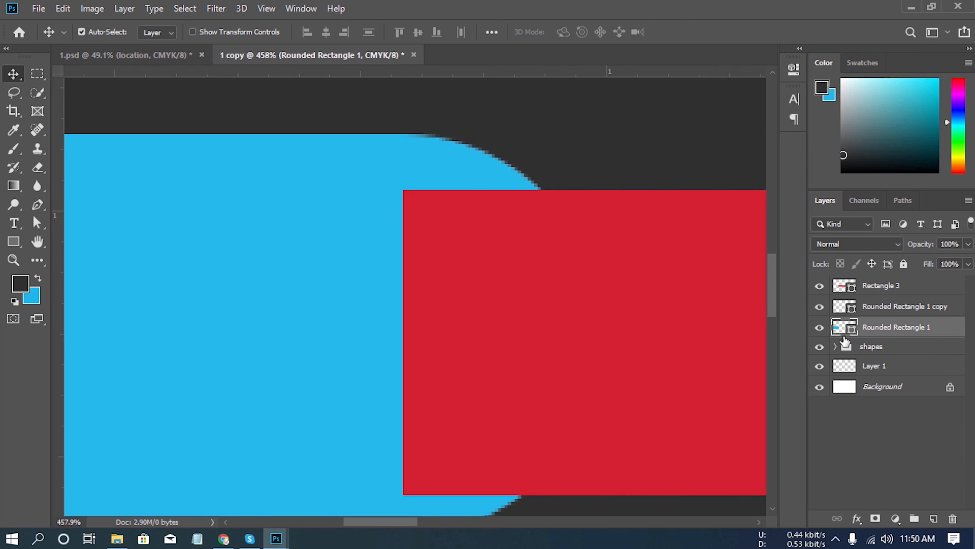
pyautogui.press('Left')
pyautogui.press('Left')
pyautogui.press('Left')
pyautogui.press('Left')
pyautogui.press('Left')
pyautogui.press('Left')
pyautogui.press('Left')
pyautogui.press('Left')
pyautogui.press('Left')
pyautogui.press('Left')
pyautogui.press('Left')
pyautogui.press('Left')
pyautogui.press('Left')
pyautogui.press('Left')
pyautogui.press('Left')
pyautogui.press('Left')
pyautogui.press('Left')
pyautogui.press('Left')
pyautogui.press('Left')
pyautogui.press('Left')
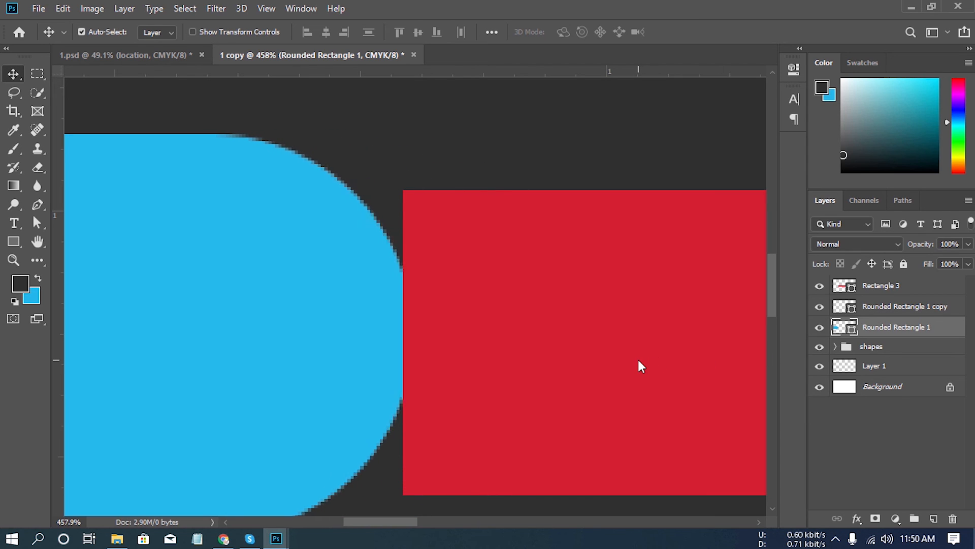
pyautogui.press('Right')
pyautogui.press('Right')
pyautogui.press('Right')
pyautogui.press('Right')
pyautogui.press('Right')
pyautogui.press('Right')
pyautogui.press('Right')
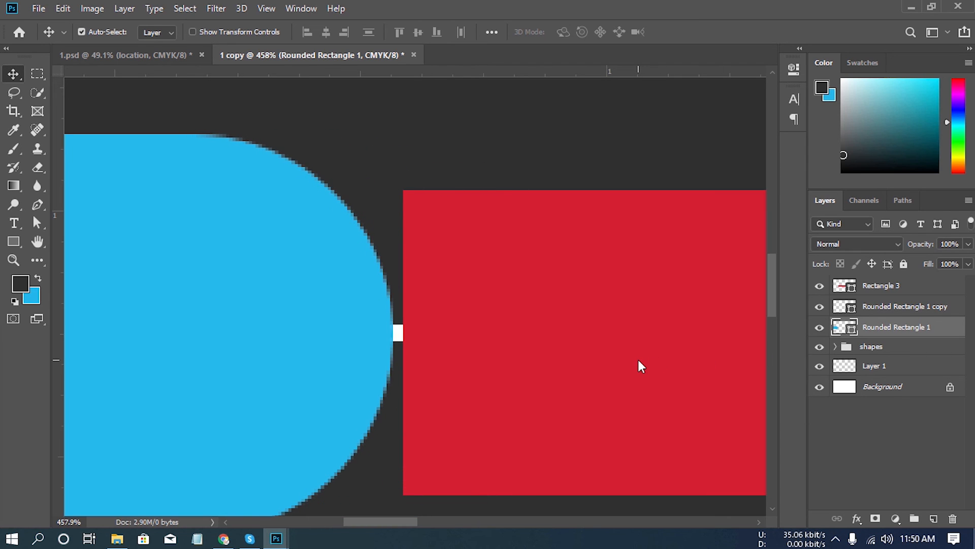
pyautogui.press('Right')
pyautogui.press('Right')
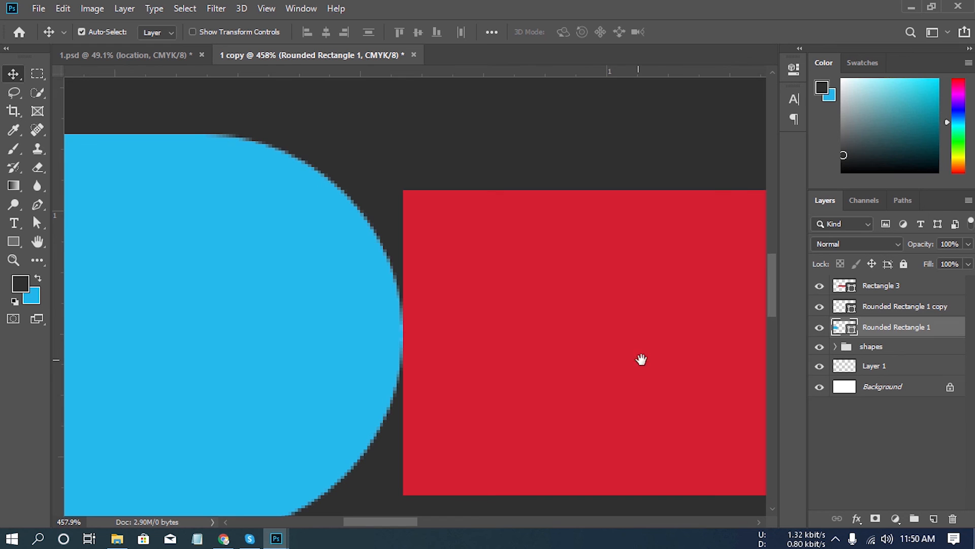
# - Hide the red guide rectangle between the two blue shapes
pyautogui.scroll(-6, 656, 357)
pyautogui.moveTo(667, 369); pyautogui.dragTo(371, 320)
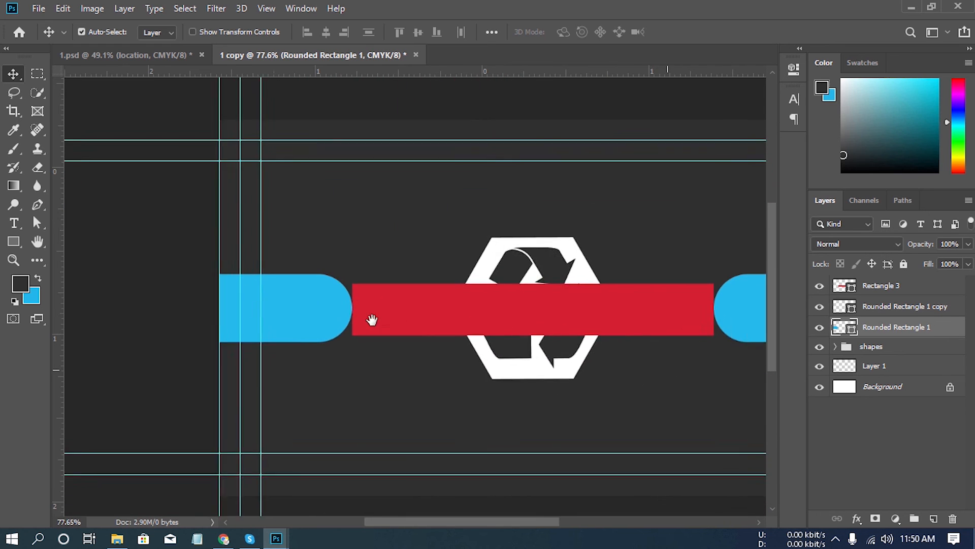
pyautogui.moveTo(481, 322); pyautogui.dragTo(494, 315)
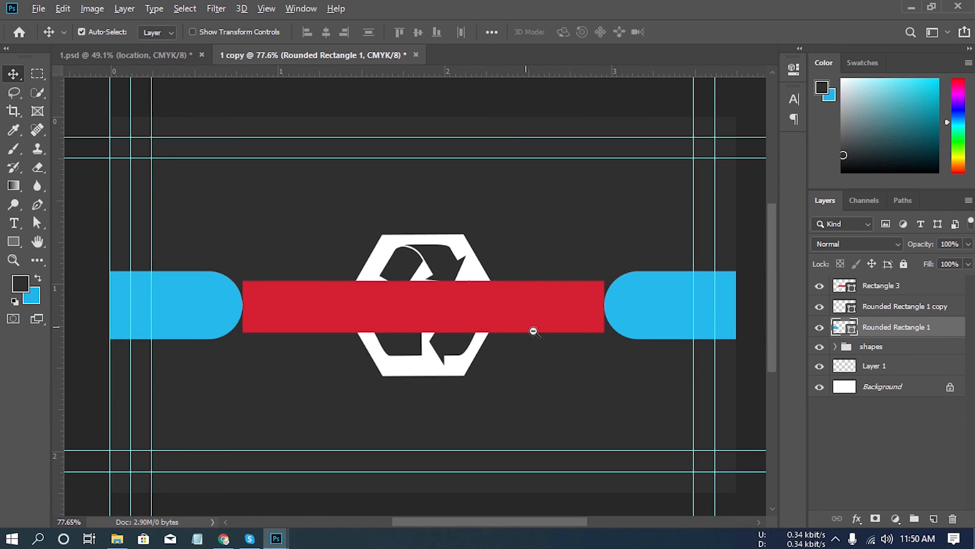
pyautogui.scroll(-1, 528, 327)
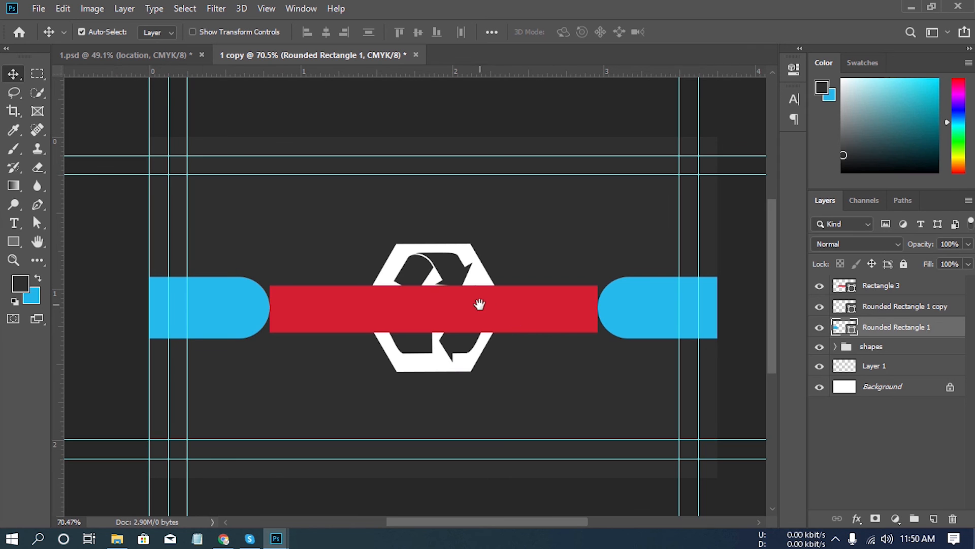
pyautogui.moveTo(477, 305); pyautogui.dragTo(482, 298)
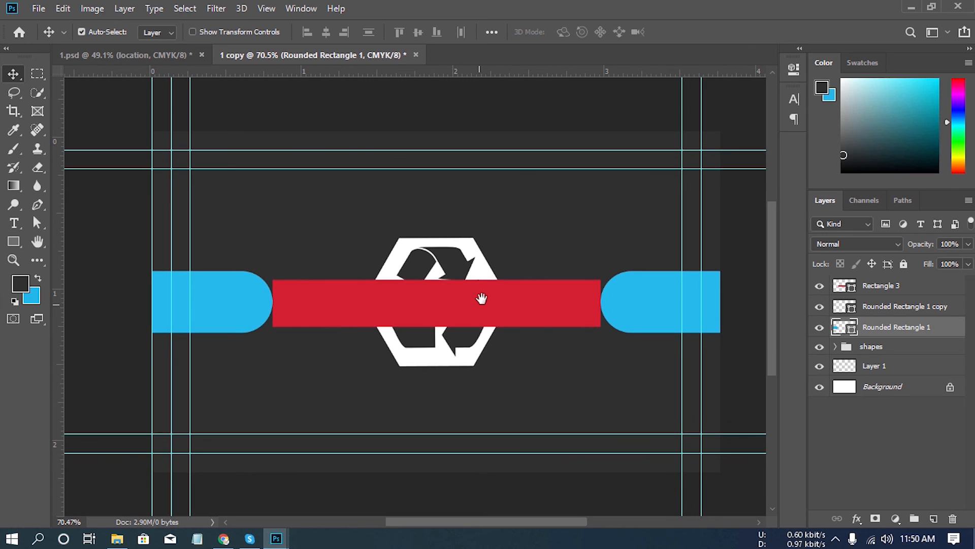
pyautogui.click(819, 287)
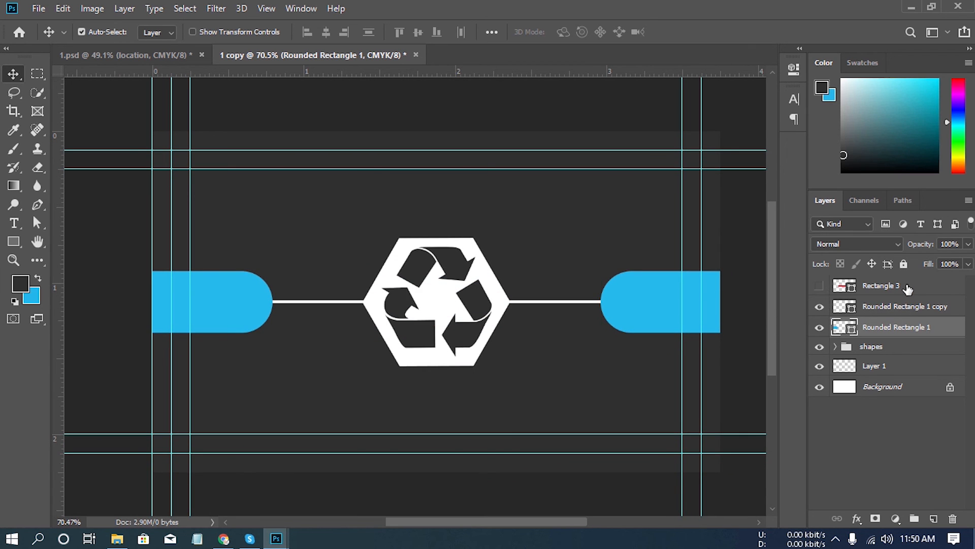
# - Add the text "DesignPro" in Montserrat Regular at 14 pt below the hexagon logo, on a new layer above Rectangle 3
pyautogui.click(908, 288)
pyautogui.click(934, 519)
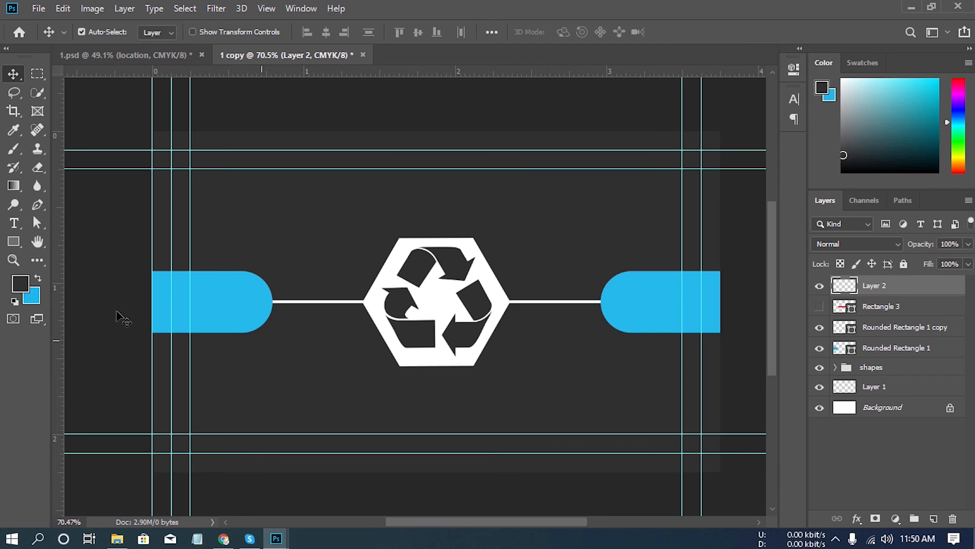
pyautogui.click(15, 223)
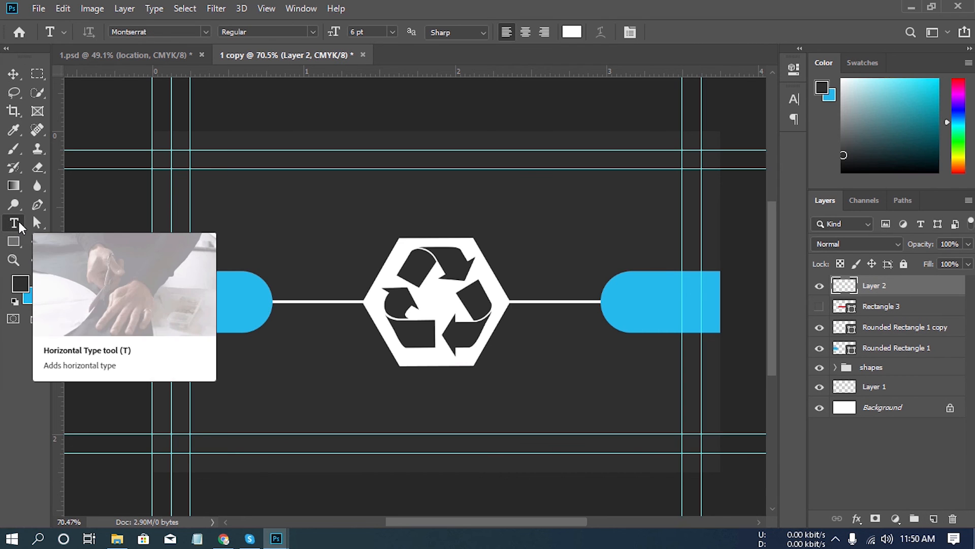
pyautogui.click(392, 32)
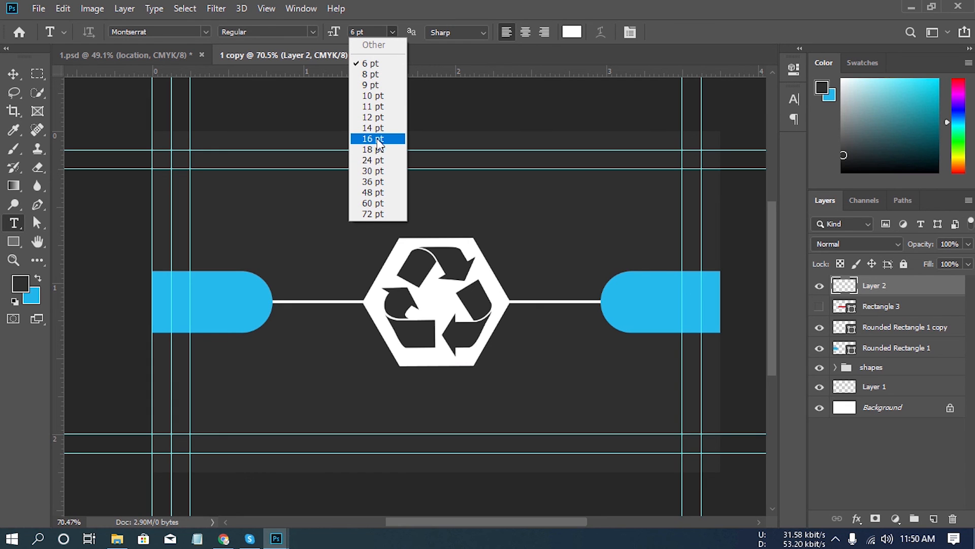
pyautogui.click(378, 128)
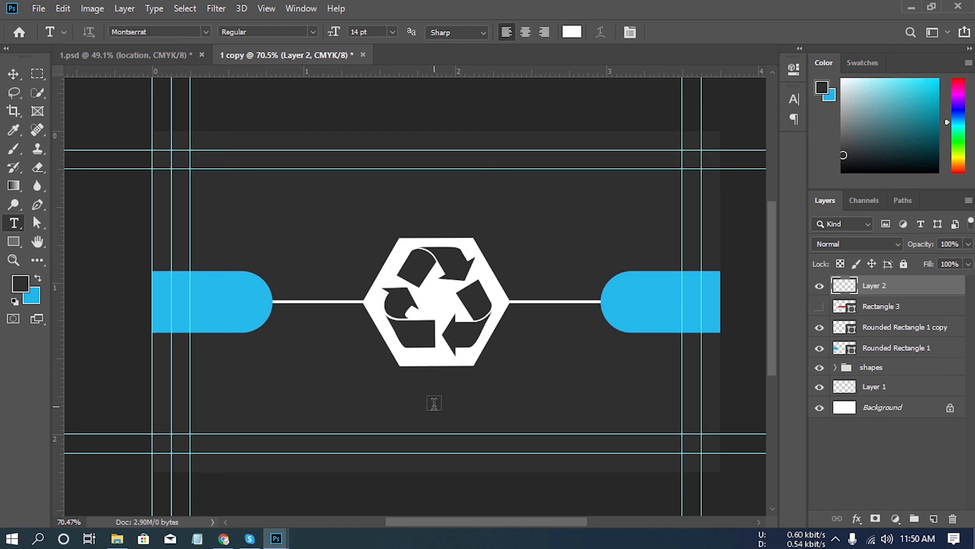
pyautogui.click(434, 403)
pyautogui.write('D')
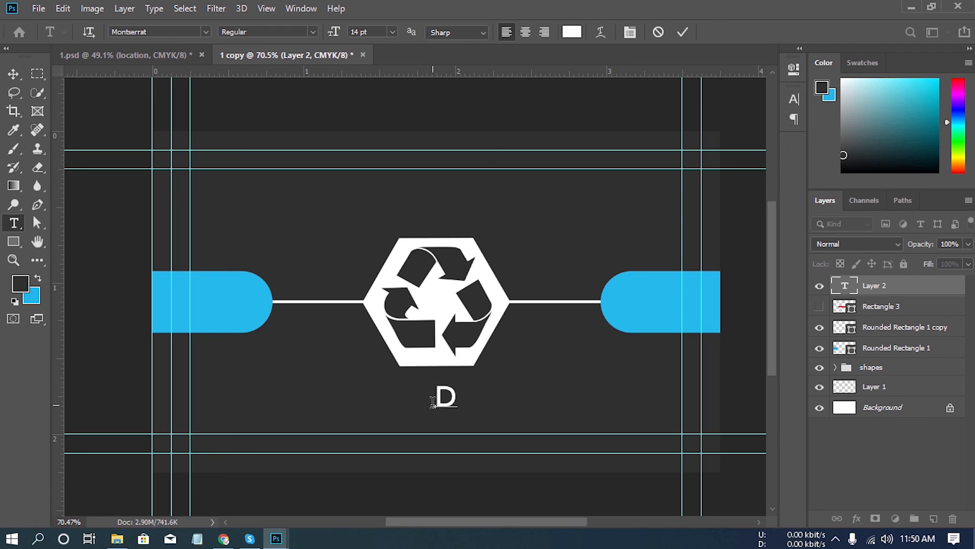
pyautogui.write('e ')
pyautogui.write('ig')
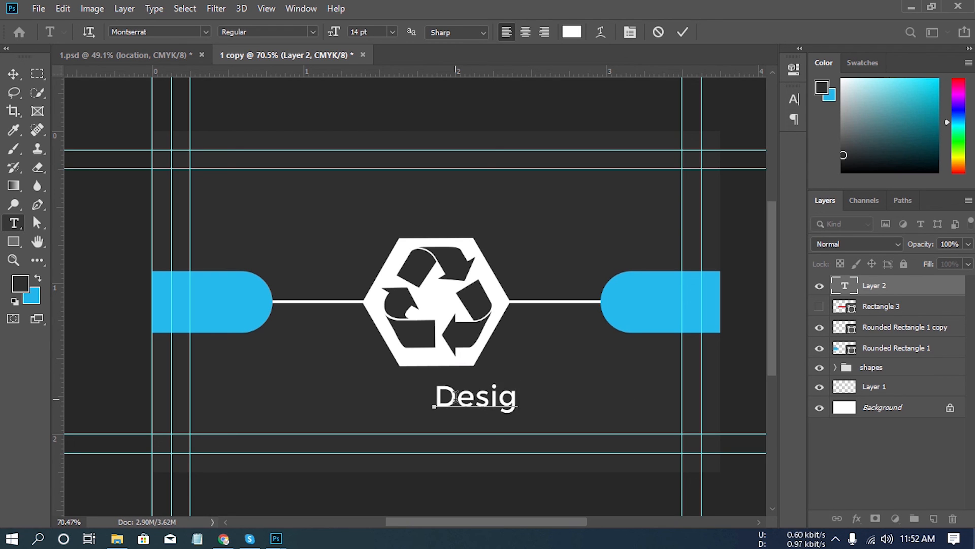
pyautogui.write('nPro')
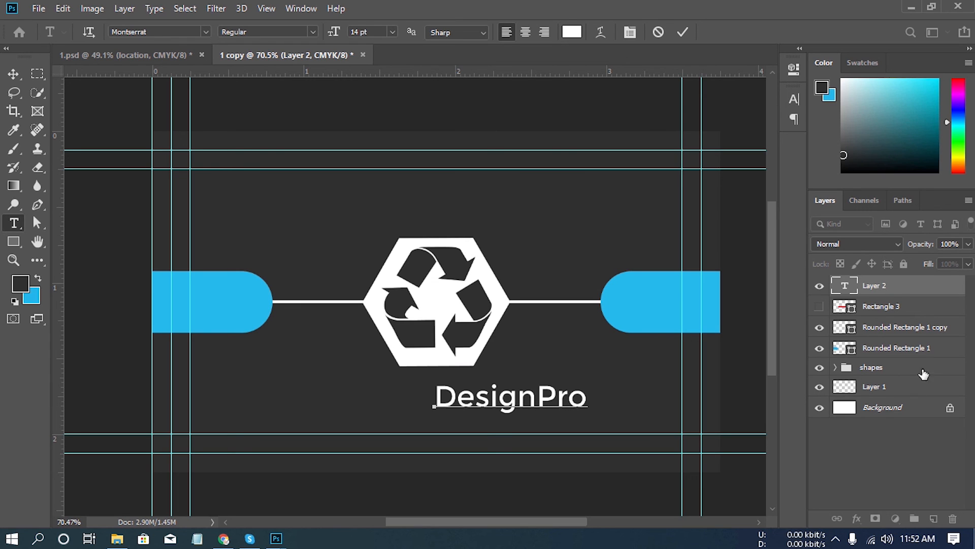
pyautogui.click(909, 287)
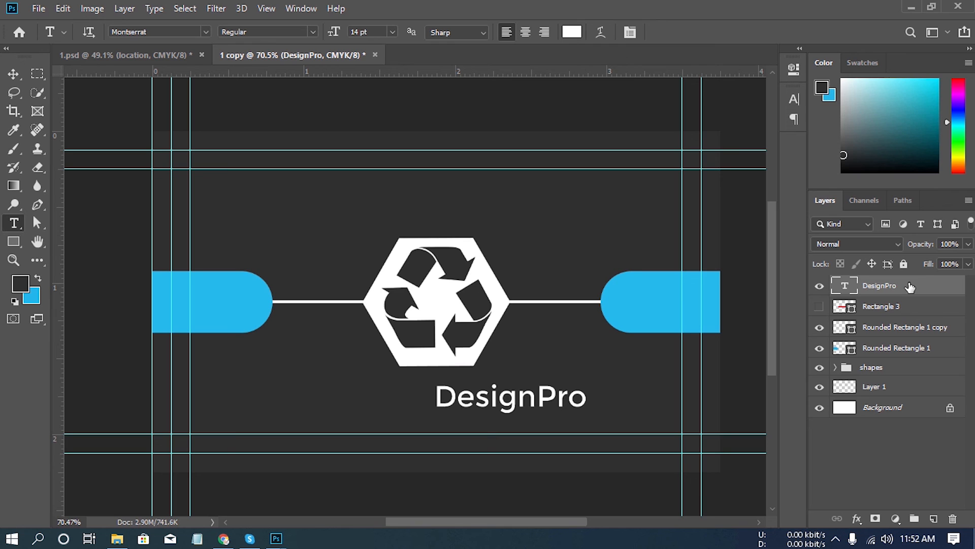
# - Centre the DesignPro text horizontally on the canvas and deselect
pyautogui.hotkey('ctrl', 'a')
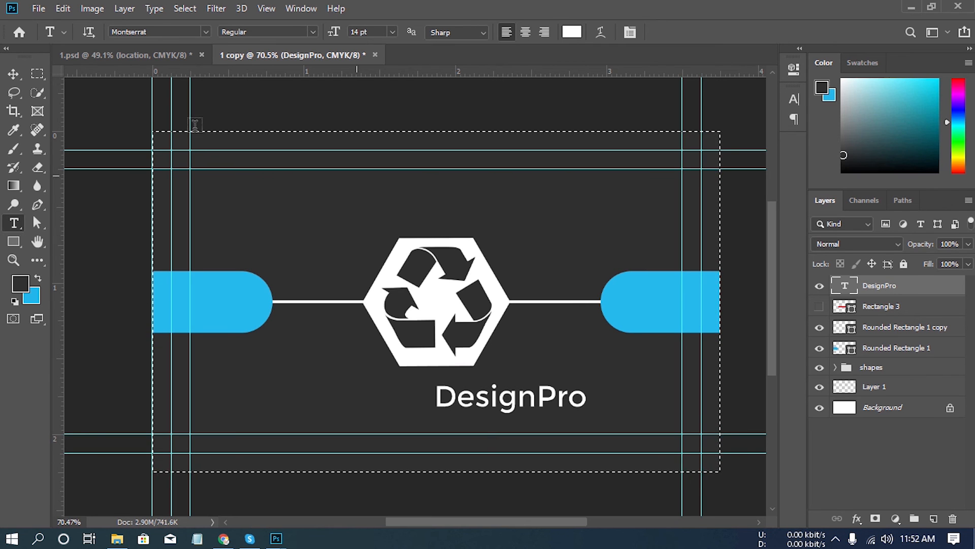
pyautogui.click(14, 75)
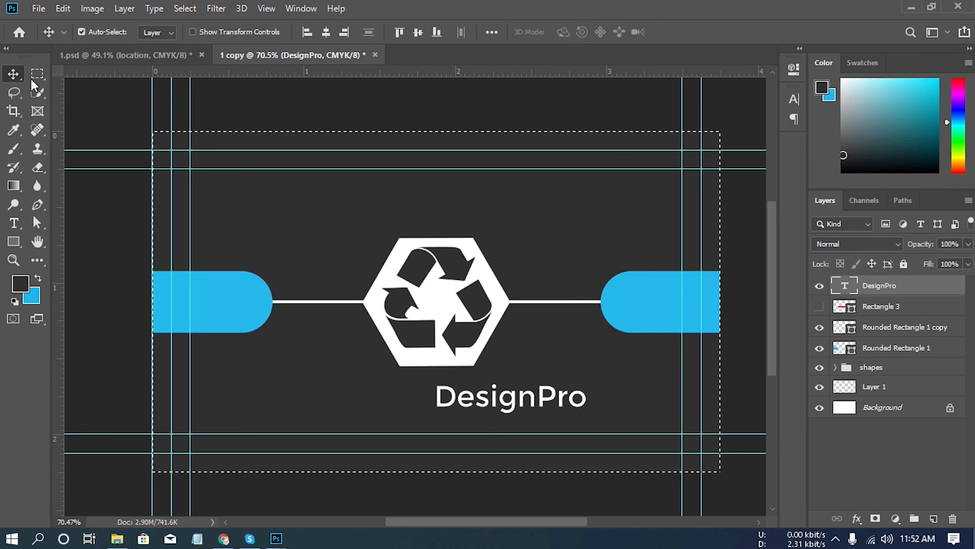
pyautogui.click(326, 33)
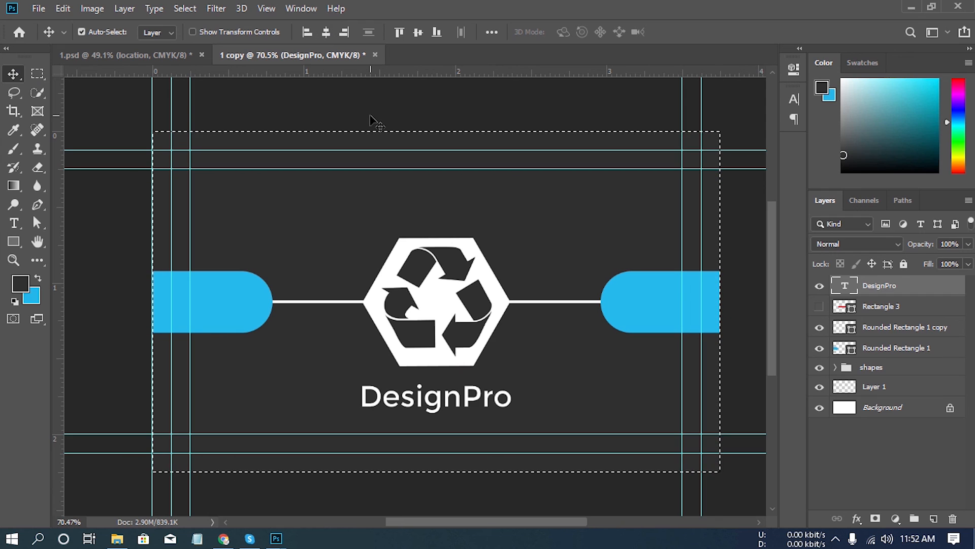
pyautogui.hotkey('ctrl', 'd')
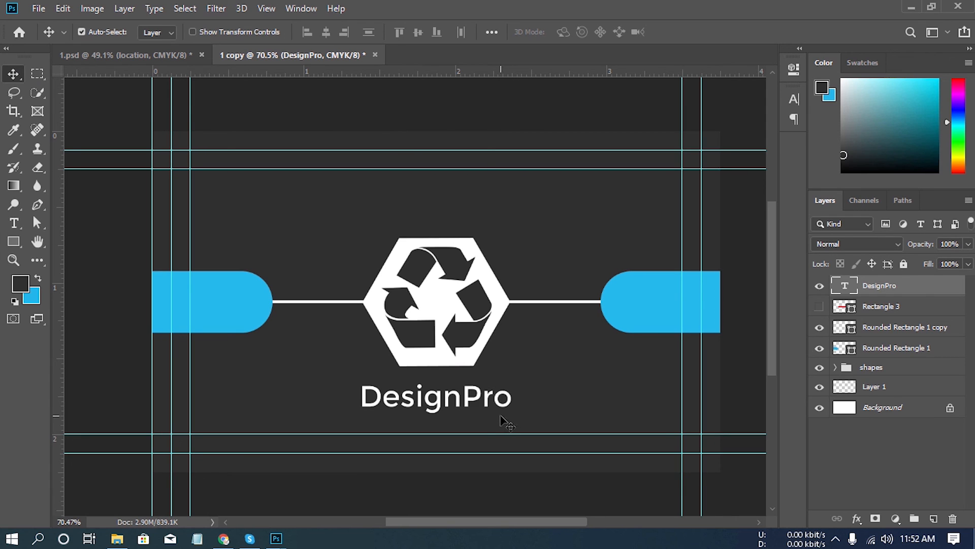